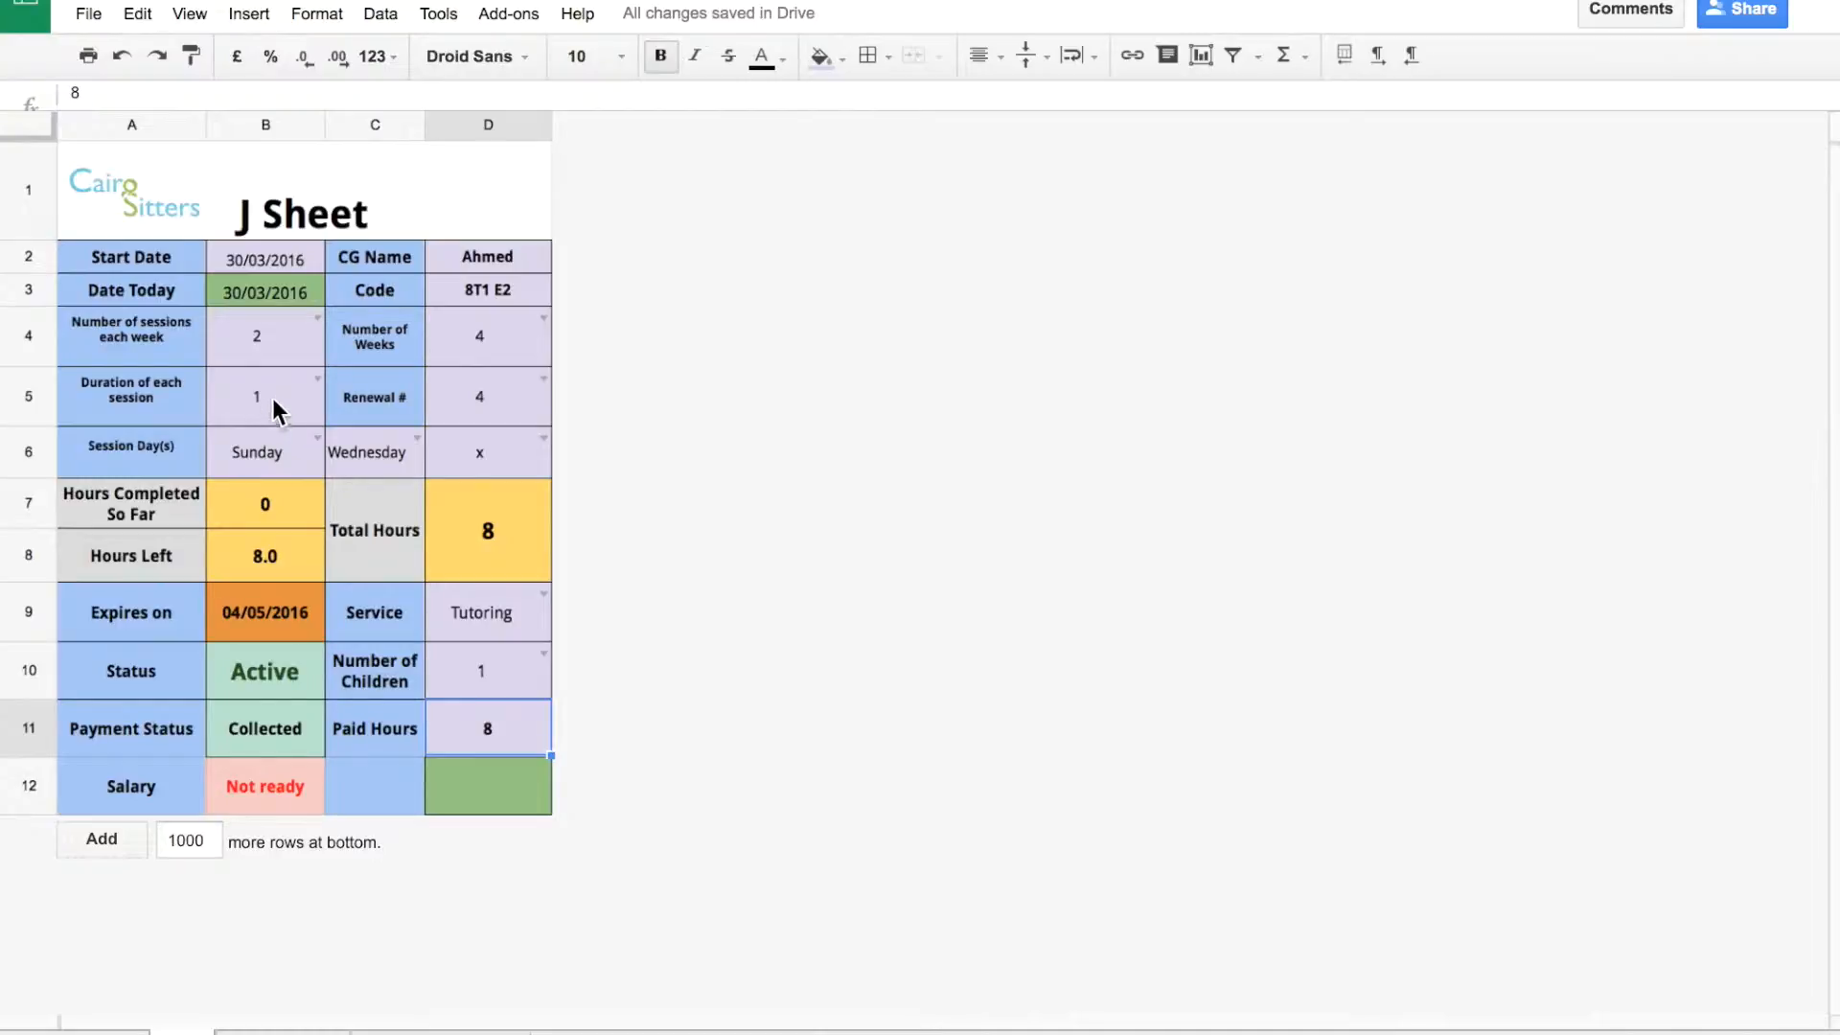
Pick x from the B6 and C6 day dropdowns, replacing Sunday and Wednesday.
{"action": "left_click", "coordinate": [312, 383]}
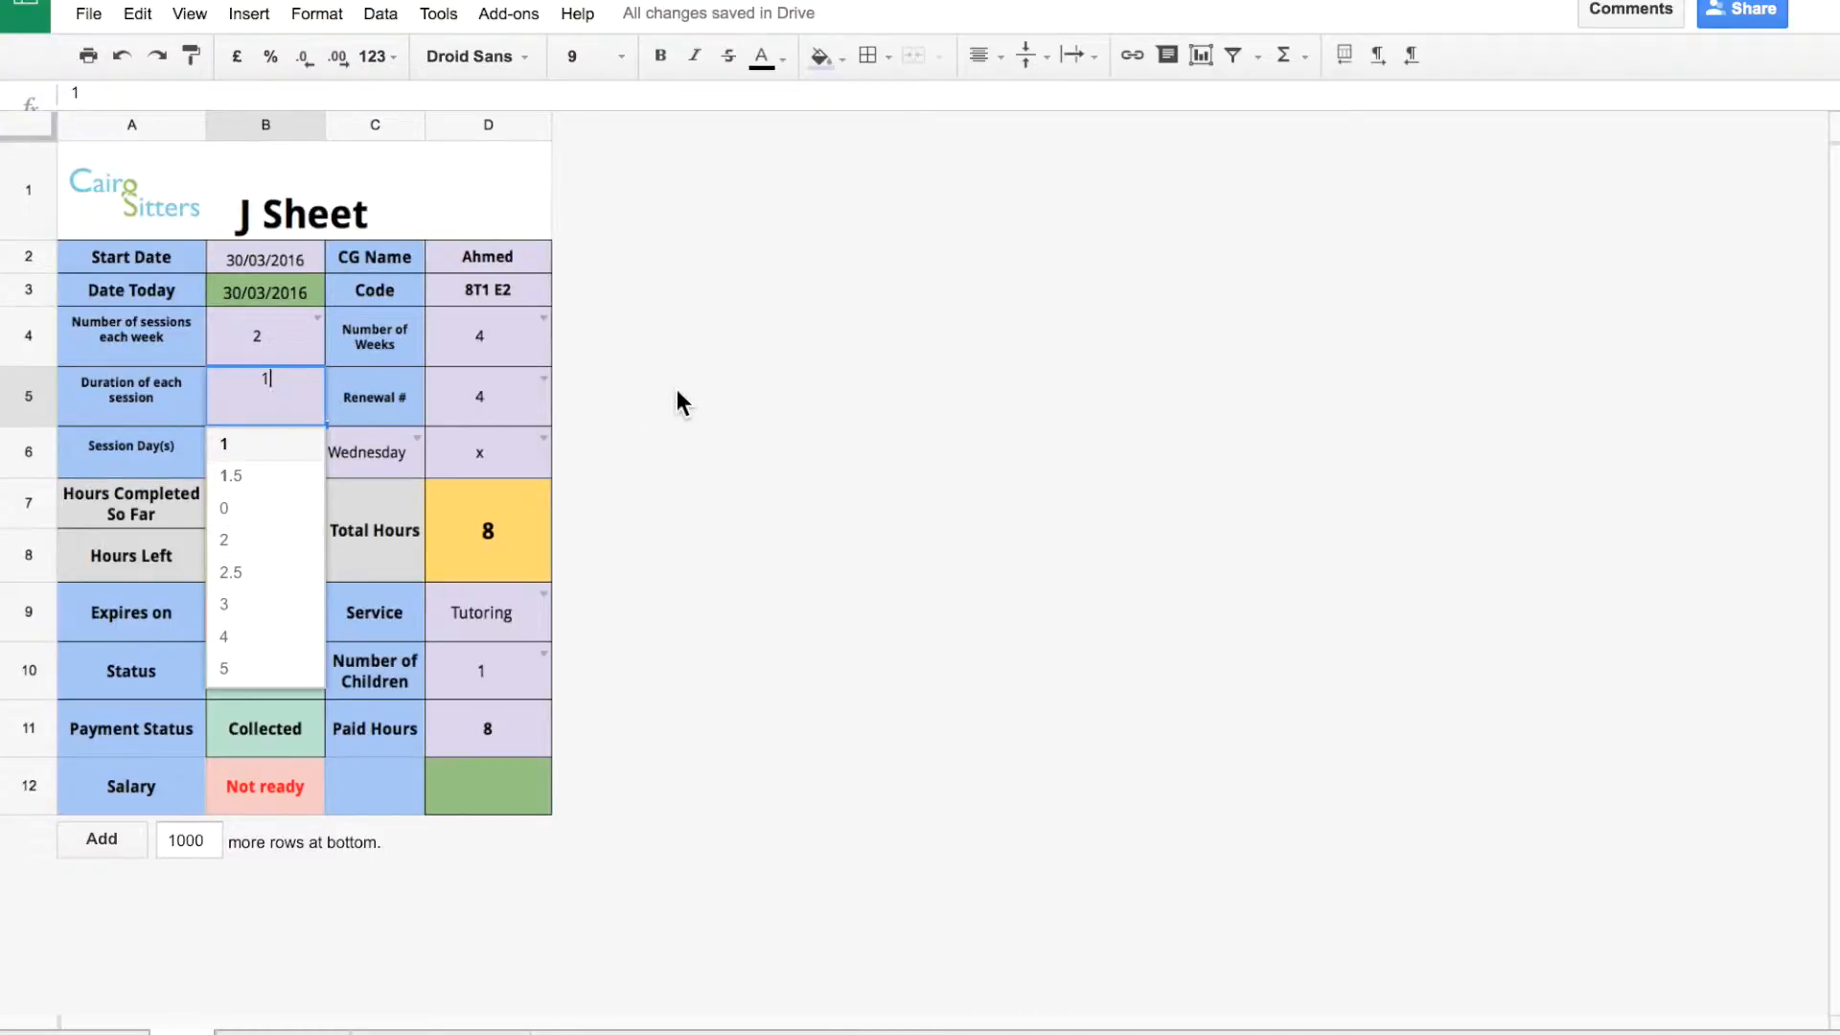
{"action": "left_click", "coordinate": [515, 393]}
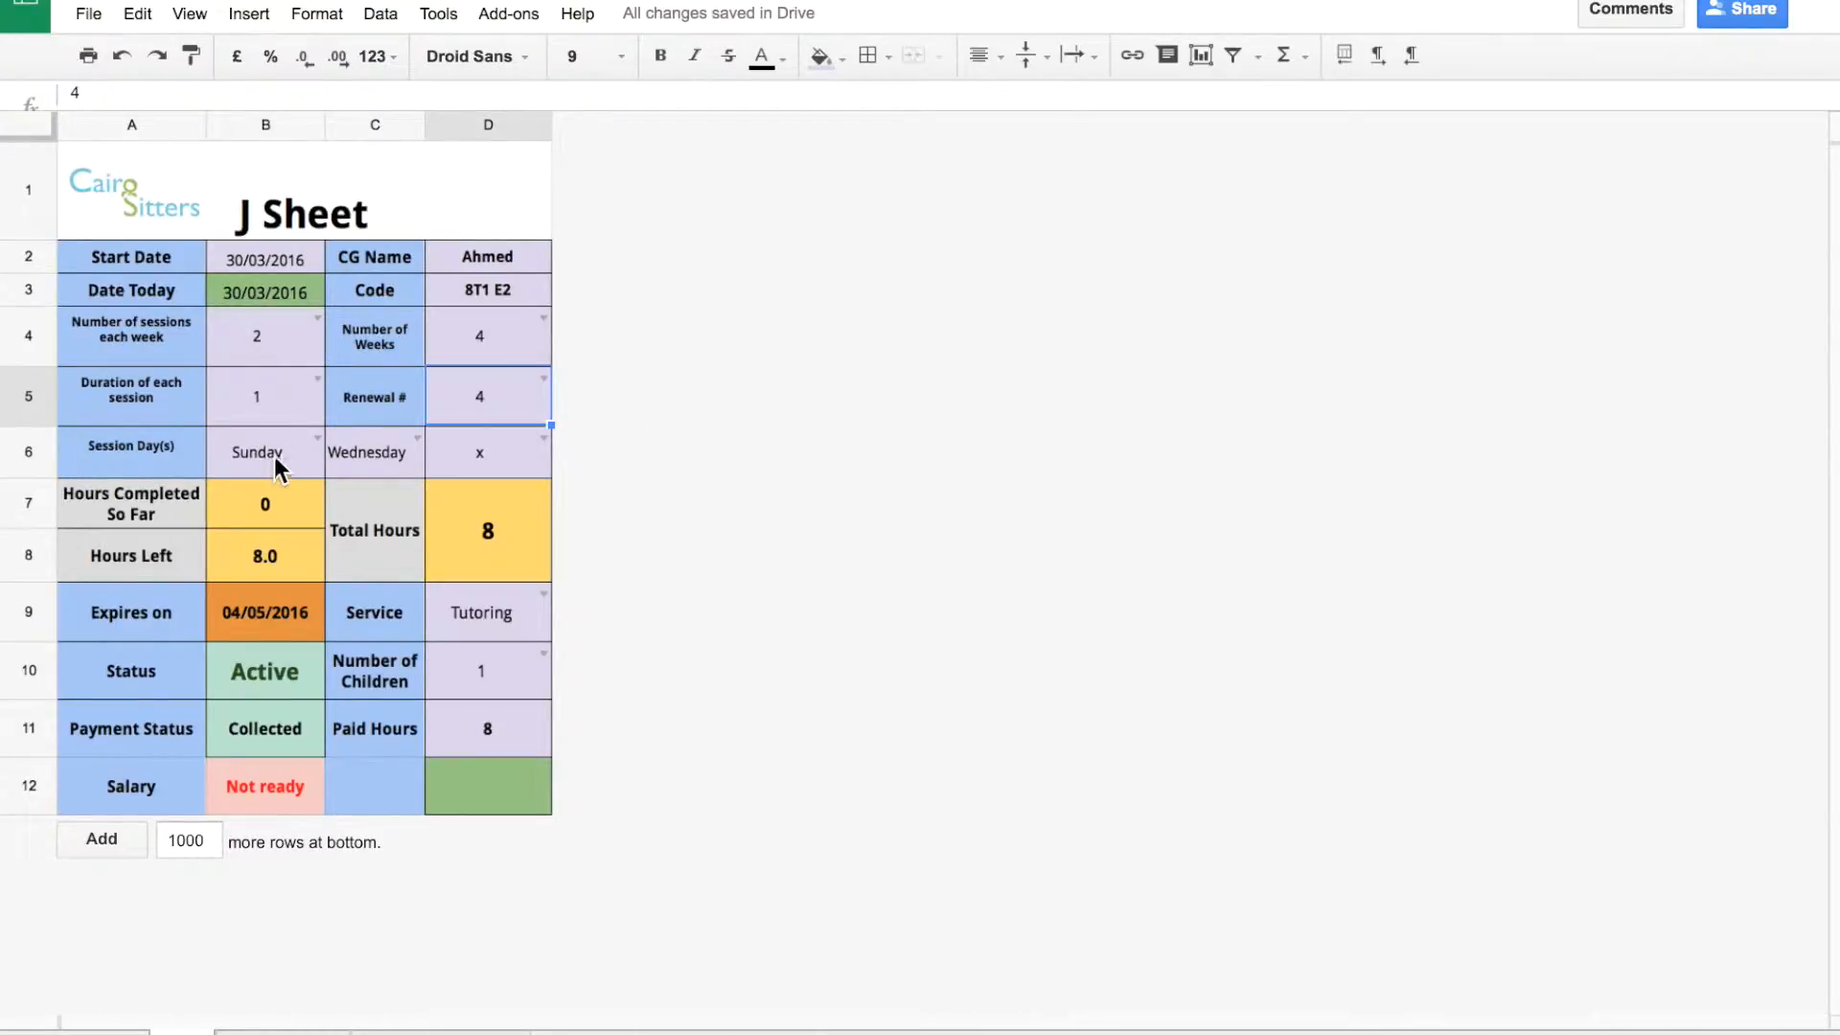
{"action": "left_click", "coordinate": [317, 436]}
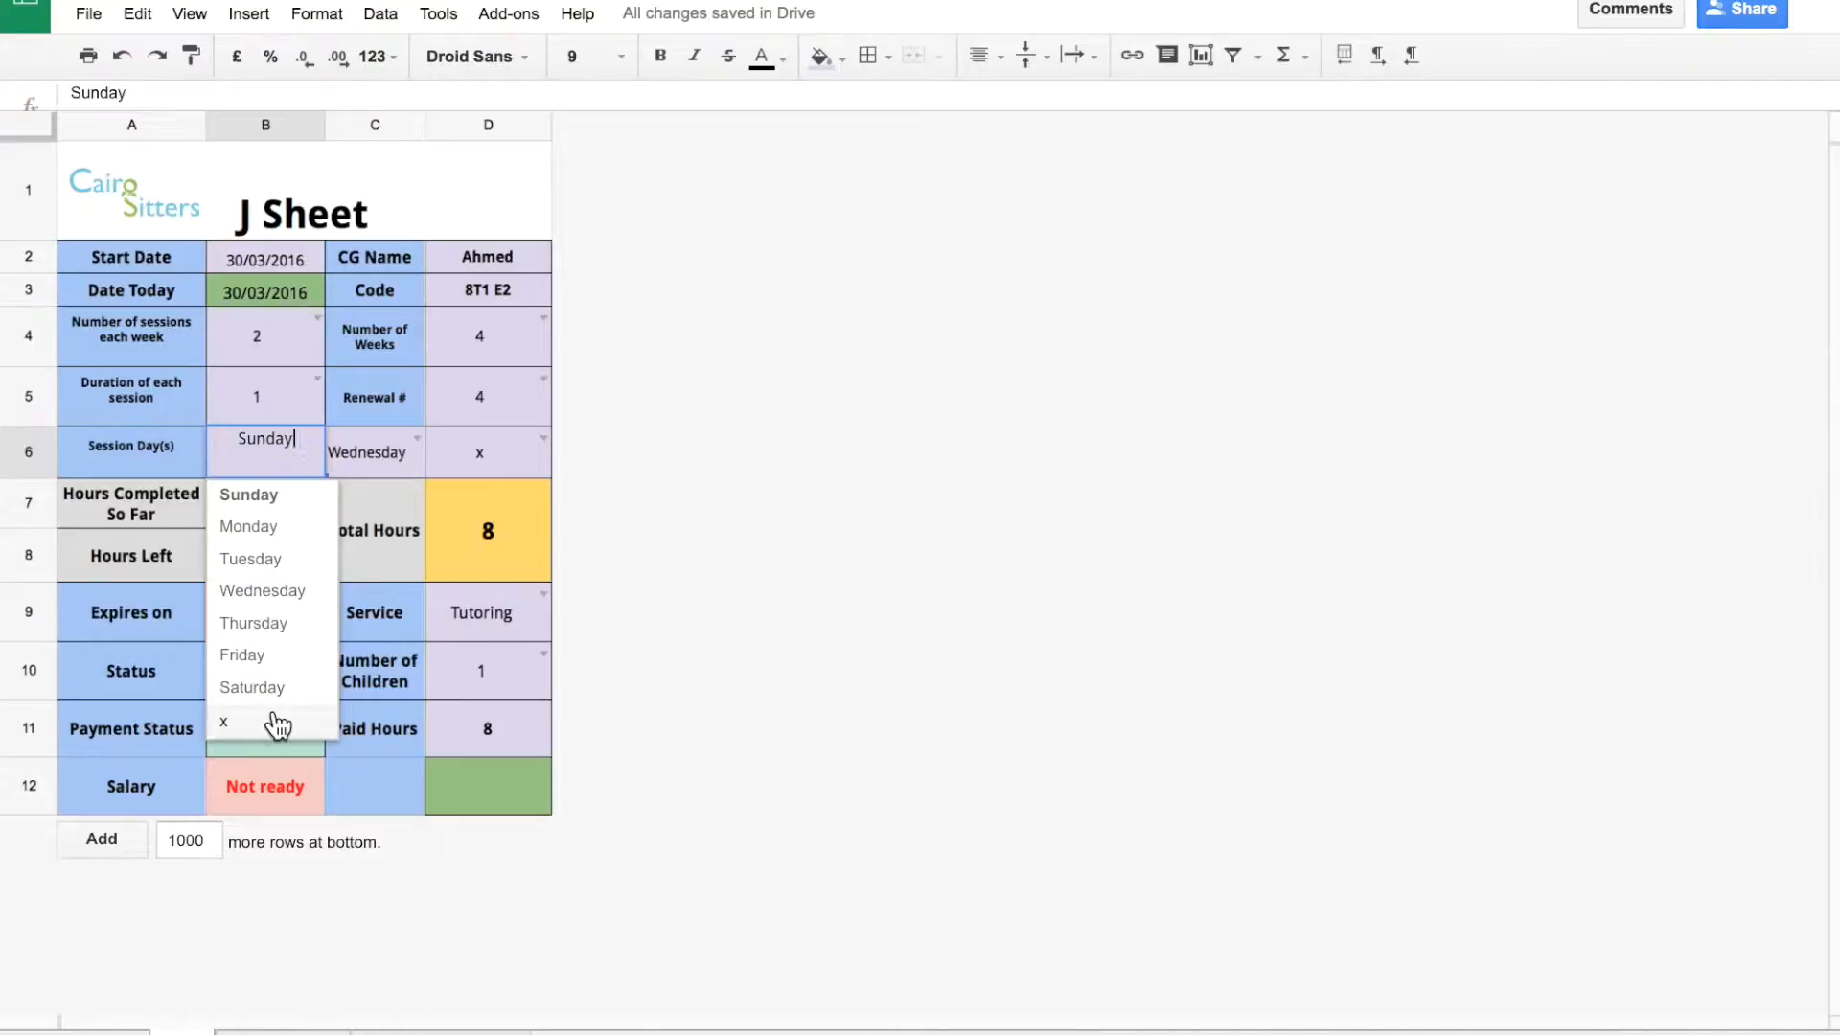
{"action": "left_click", "coordinate": [278, 724]}
{"action": "left_click", "coordinate": [419, 447]}
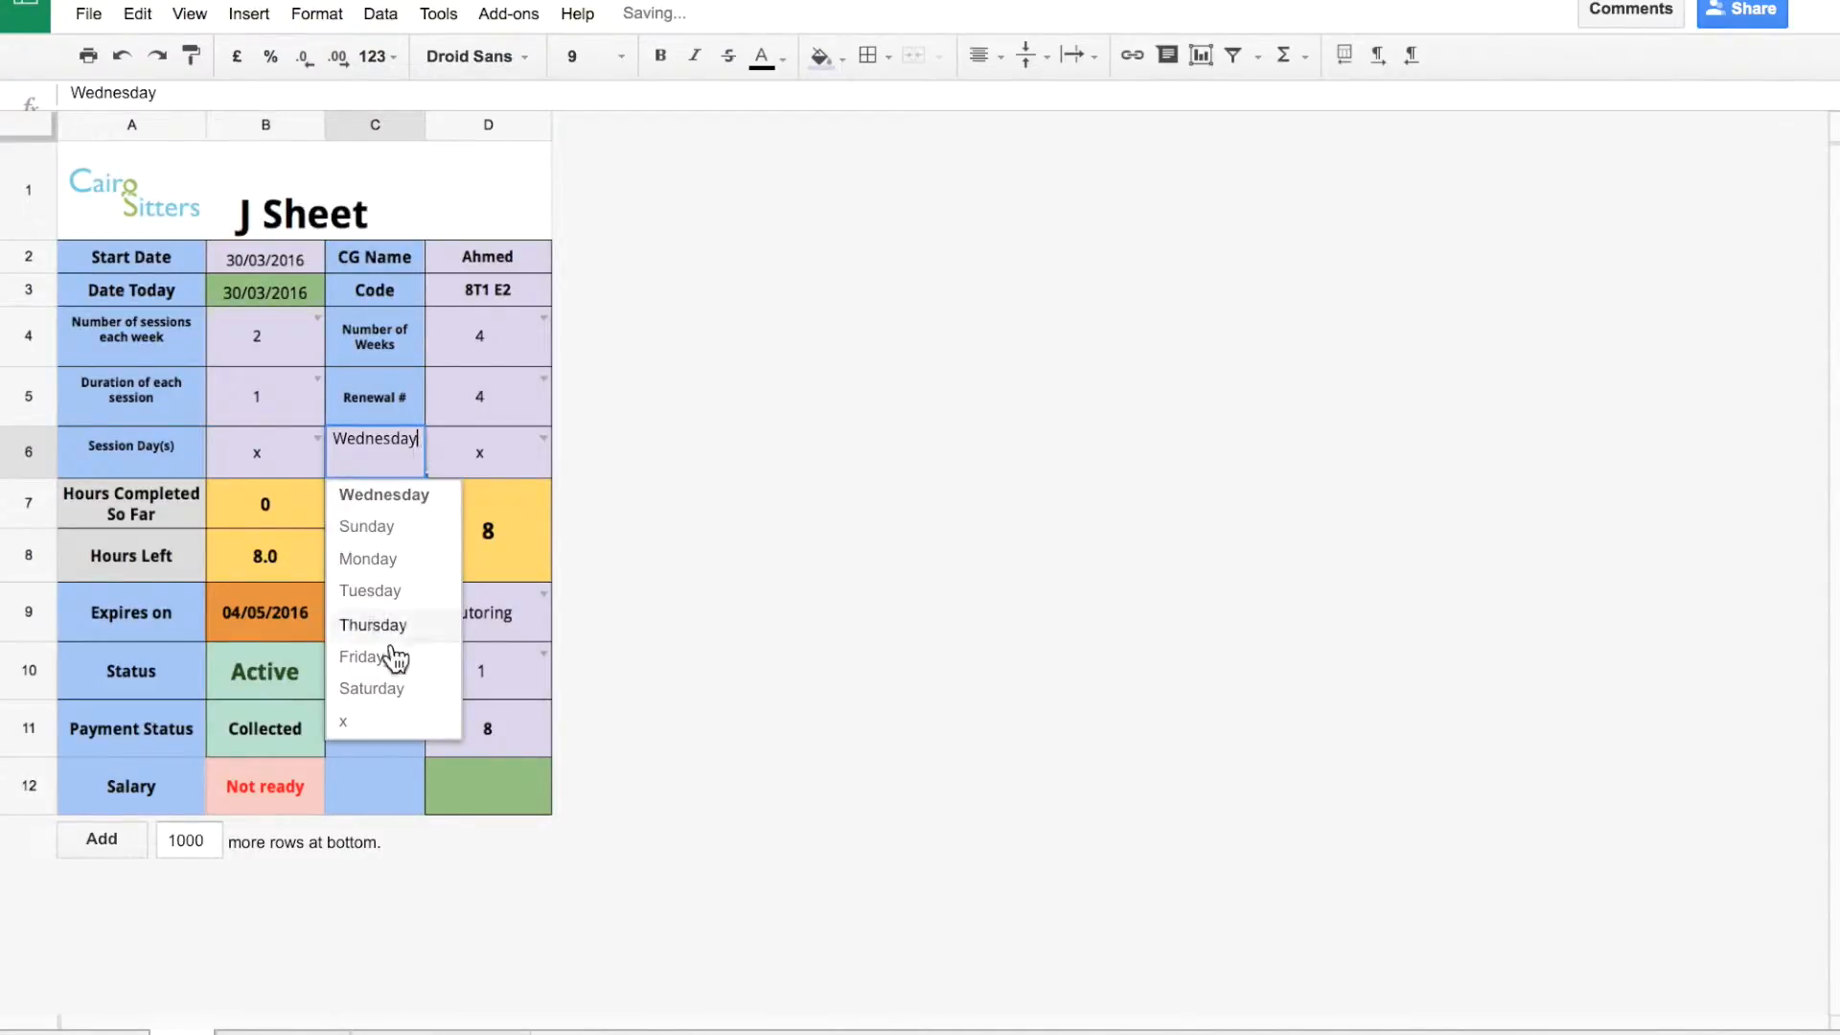
{"action": "left_click", "coordinate": [382, 723]}
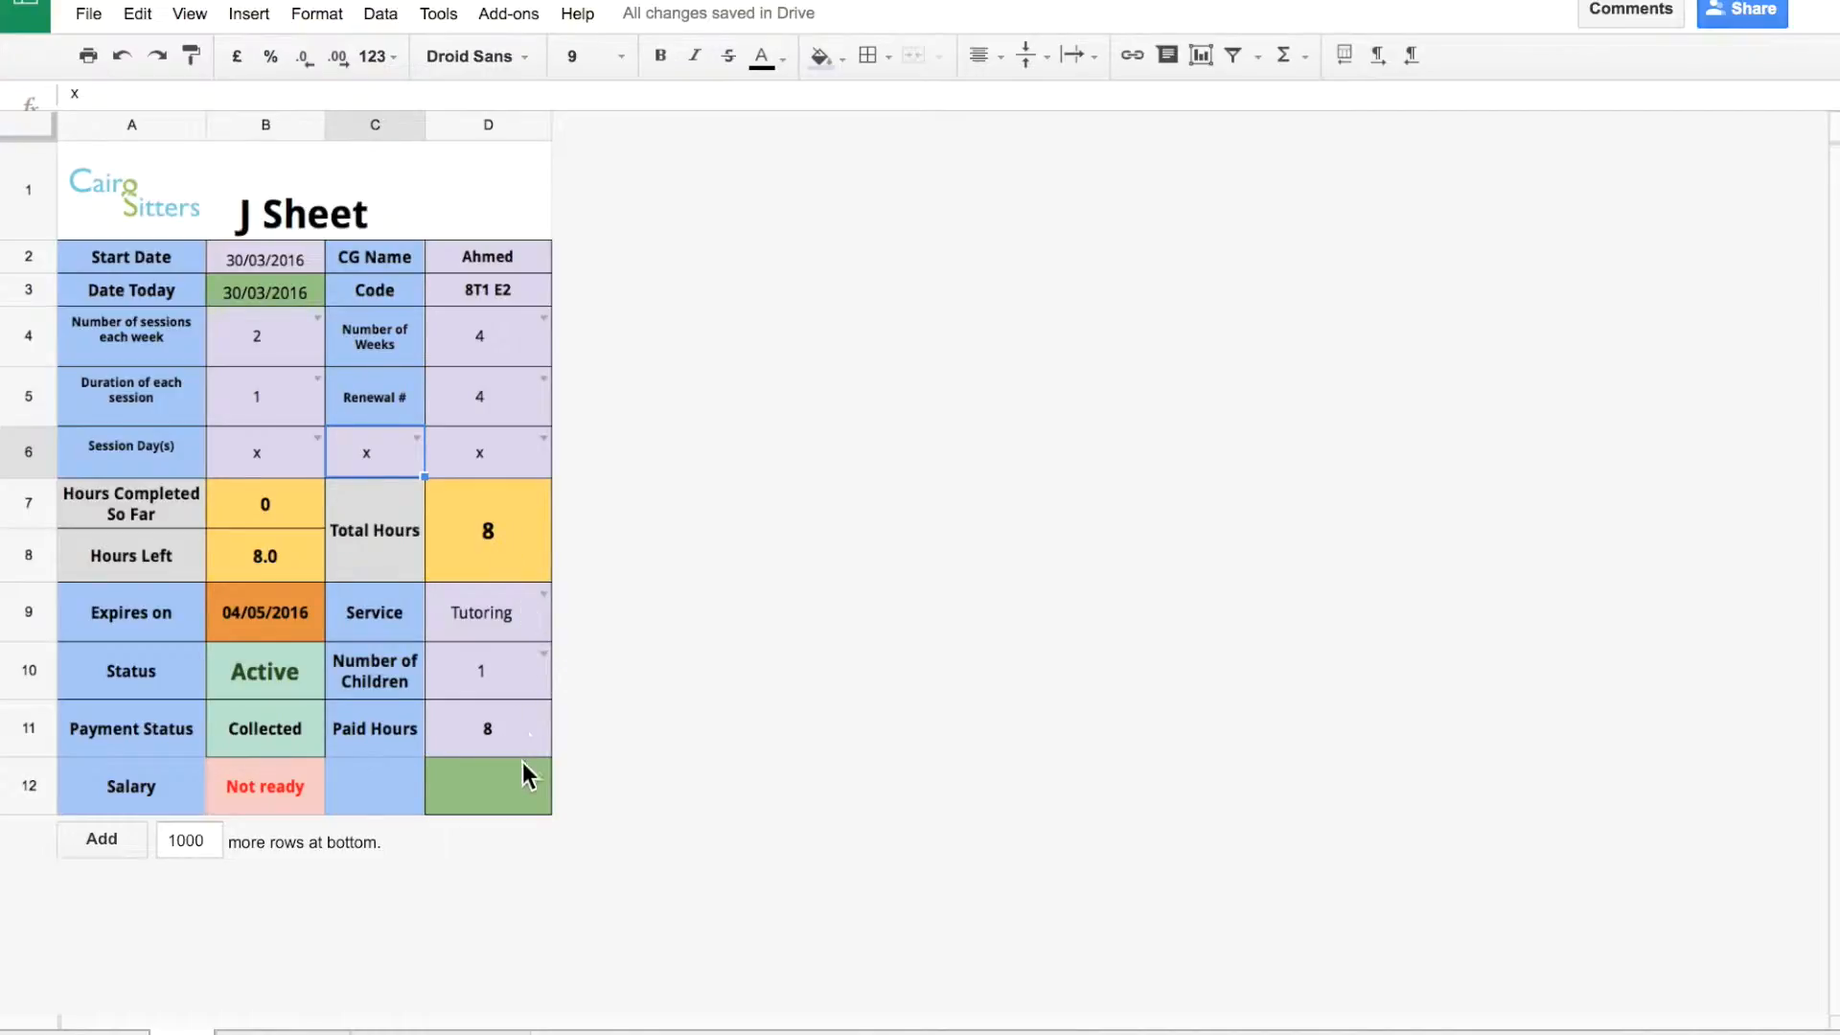
{"action": "left_click", "coordinate": [506, 734]}
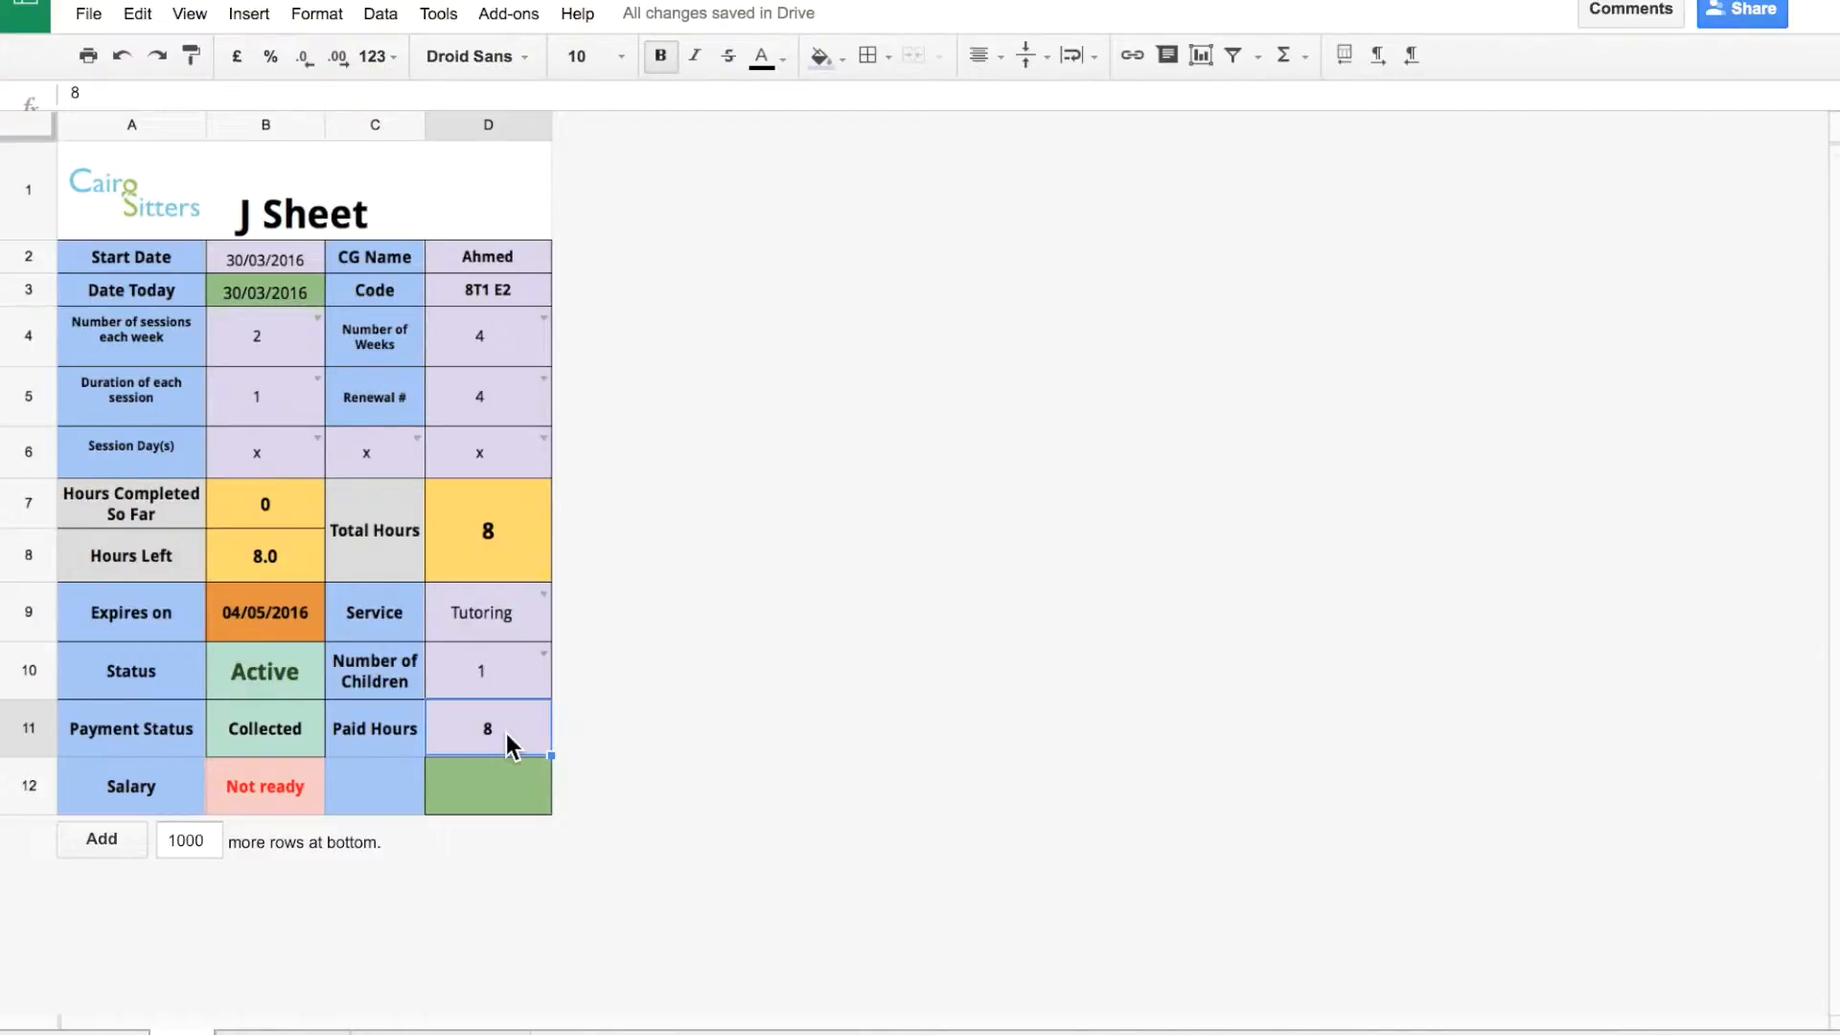
{"action": "type", "text": "0"}
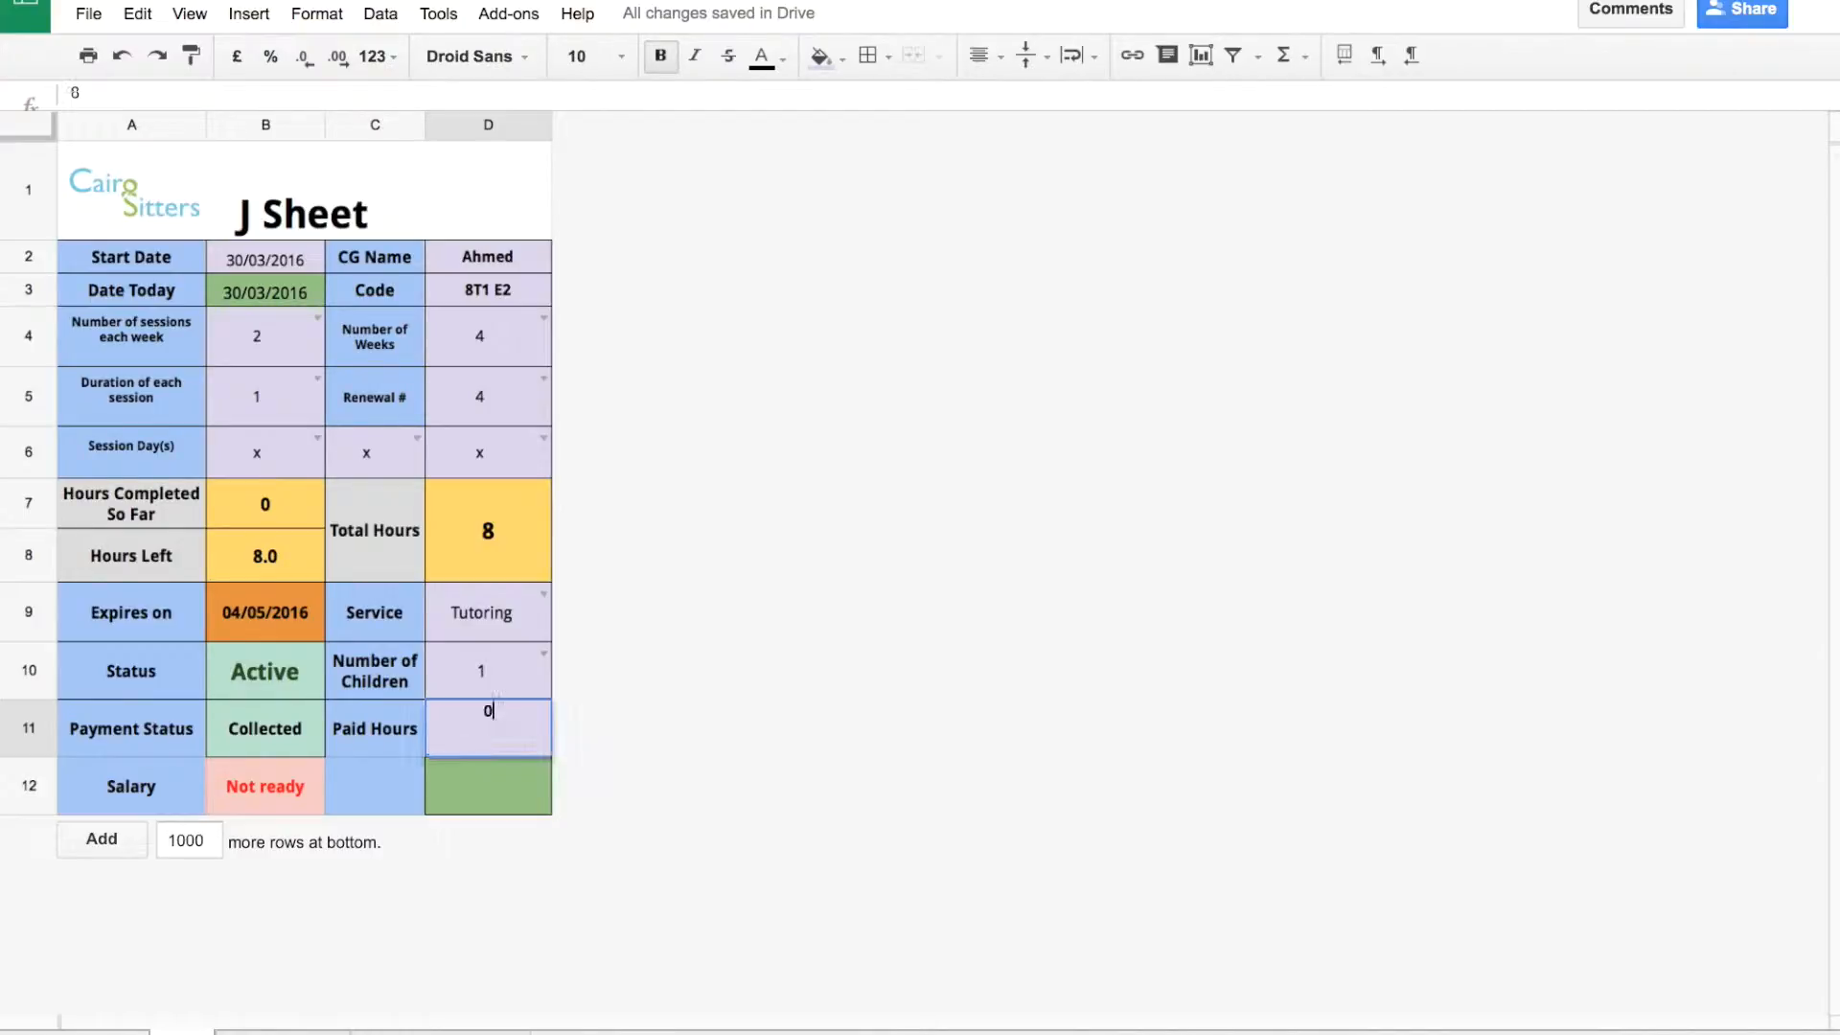
{"action": "left_click", "coordinate": [656, 719]}
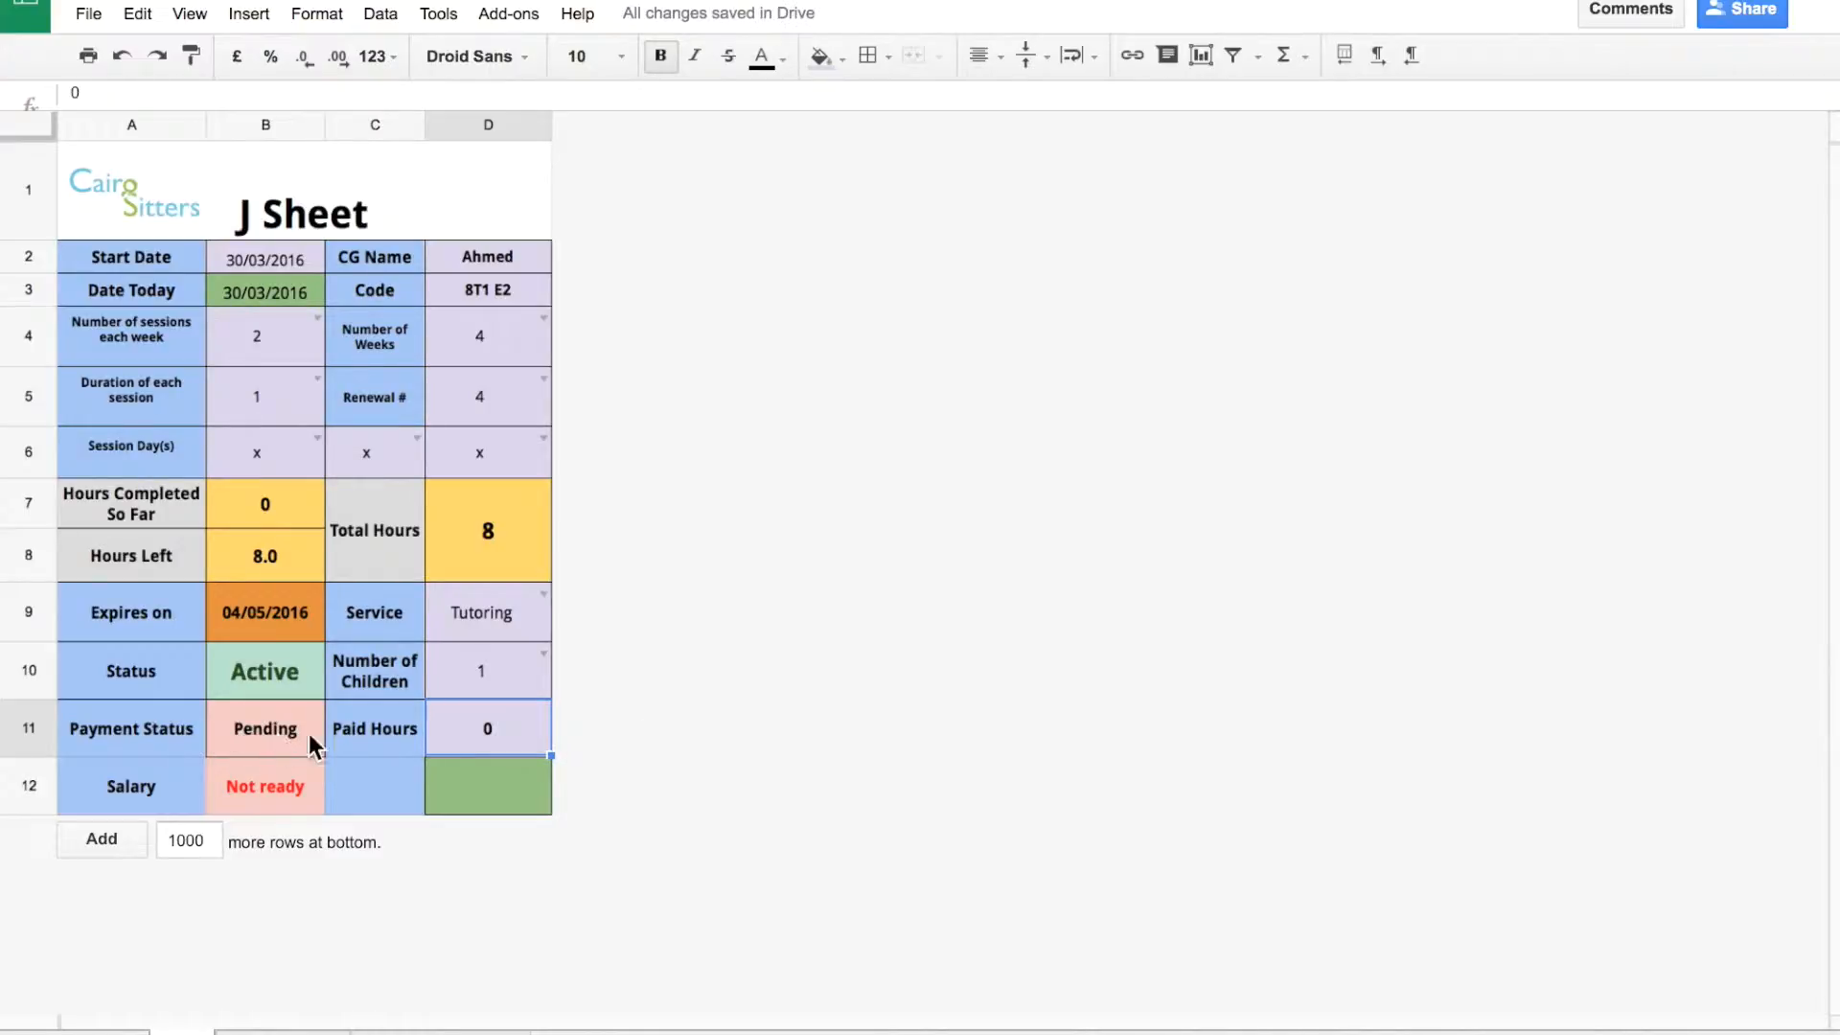
{"action": "key", "text": "Delete"}
{"action": "type", "text": "3"}
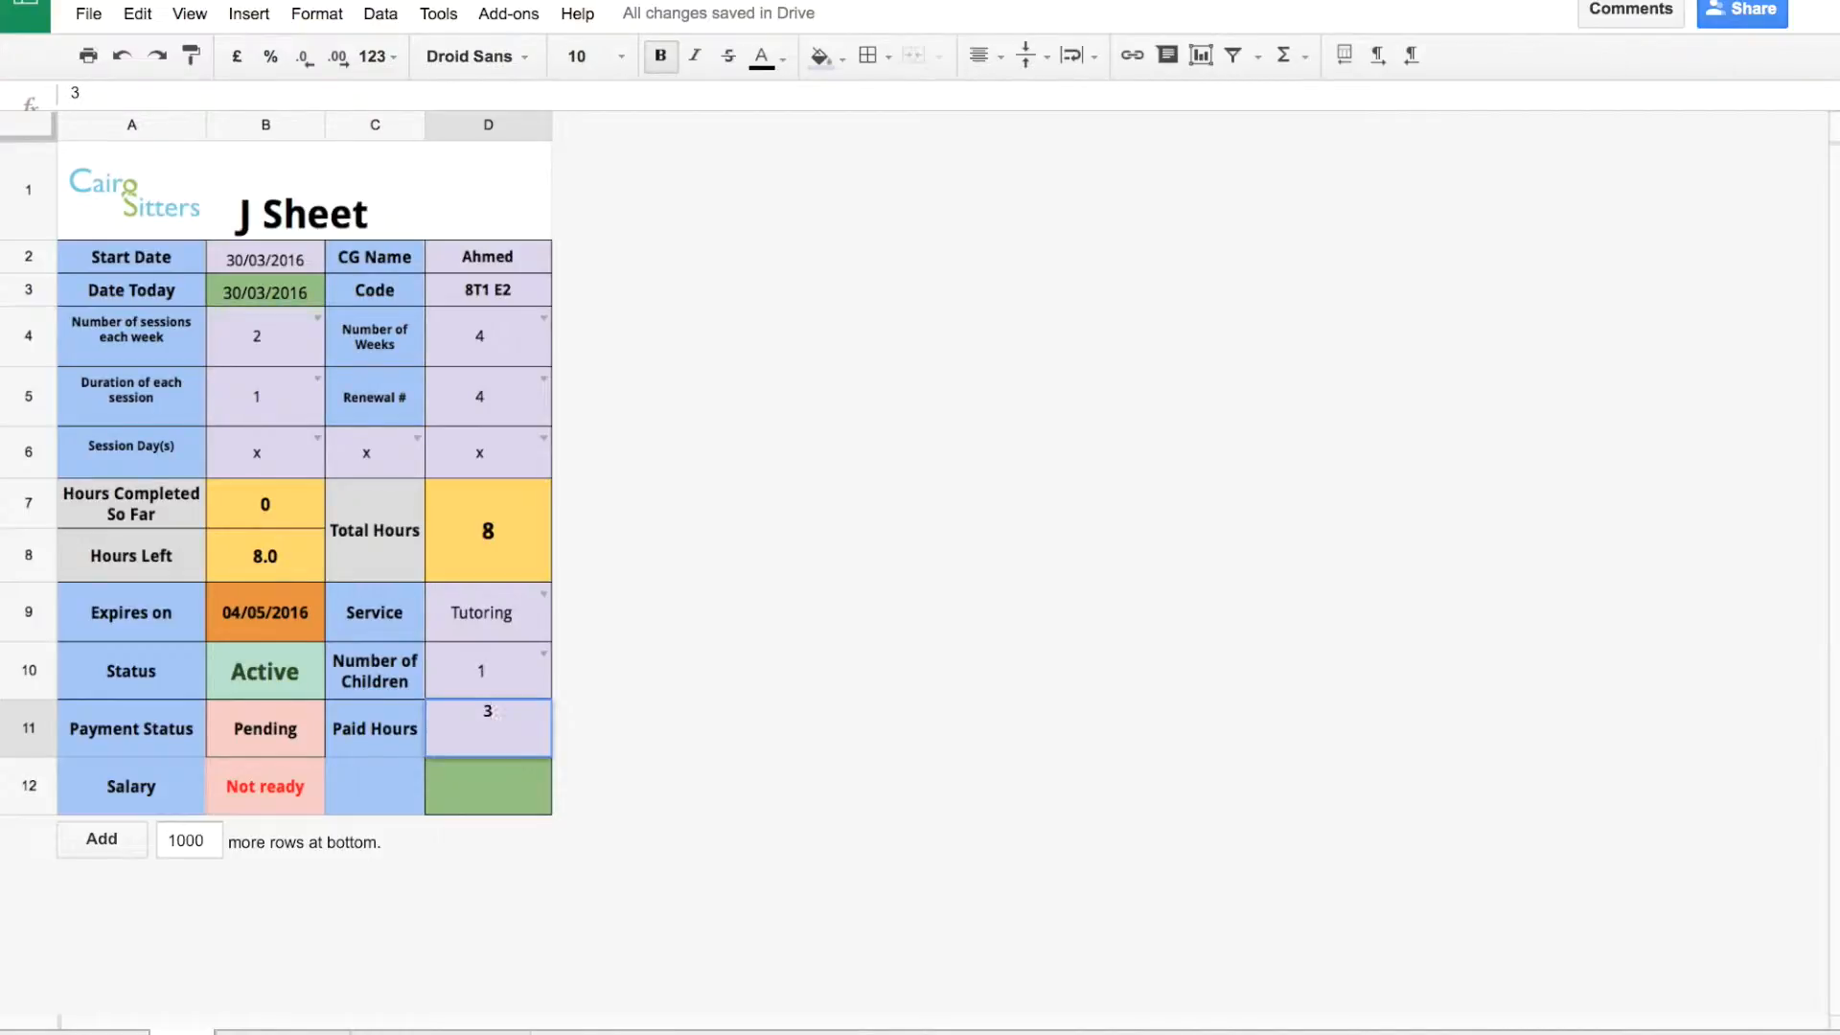
{"action": "left_click", "coordinate": [588, 740]}
{"action": "type", "text": "8"}
{"action": "left_click", "coordinate": [610, 753]}
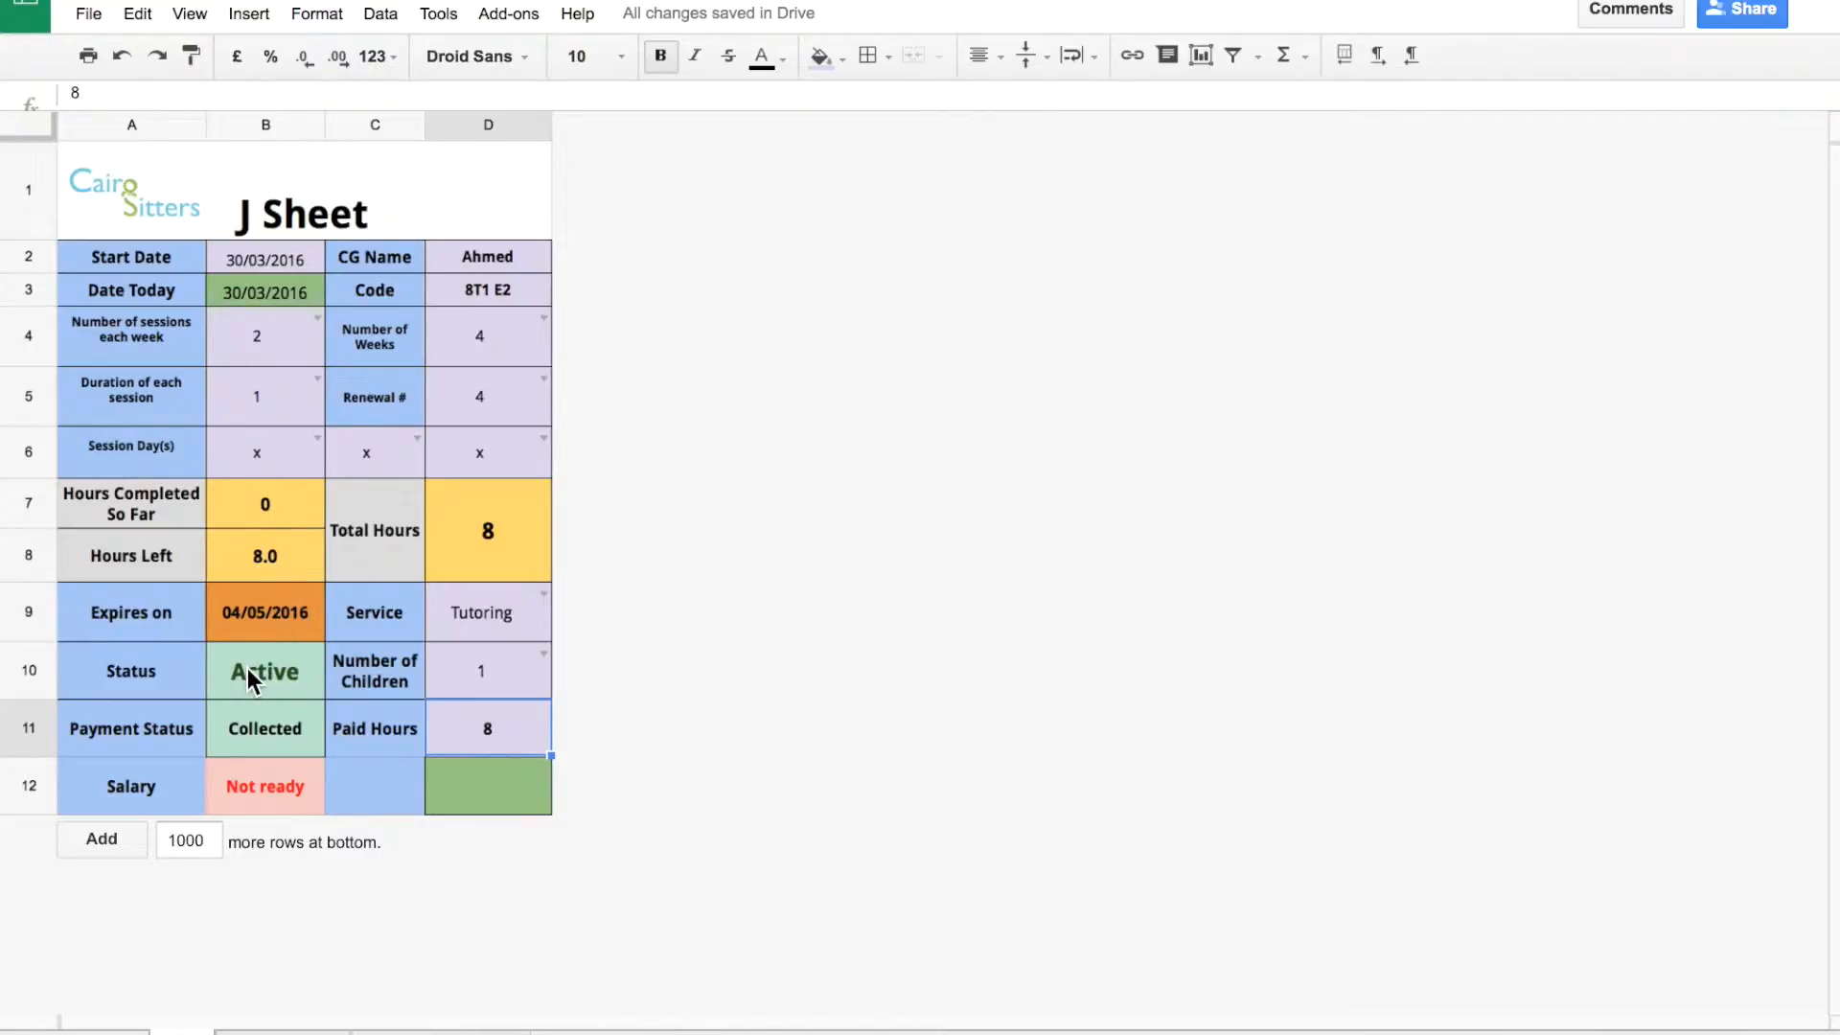
Clear the Start Date to preview Expired, restore 30/03/2016, and go to Session Plan.
{"action": "left_click", "coordinate": [284, 263]}
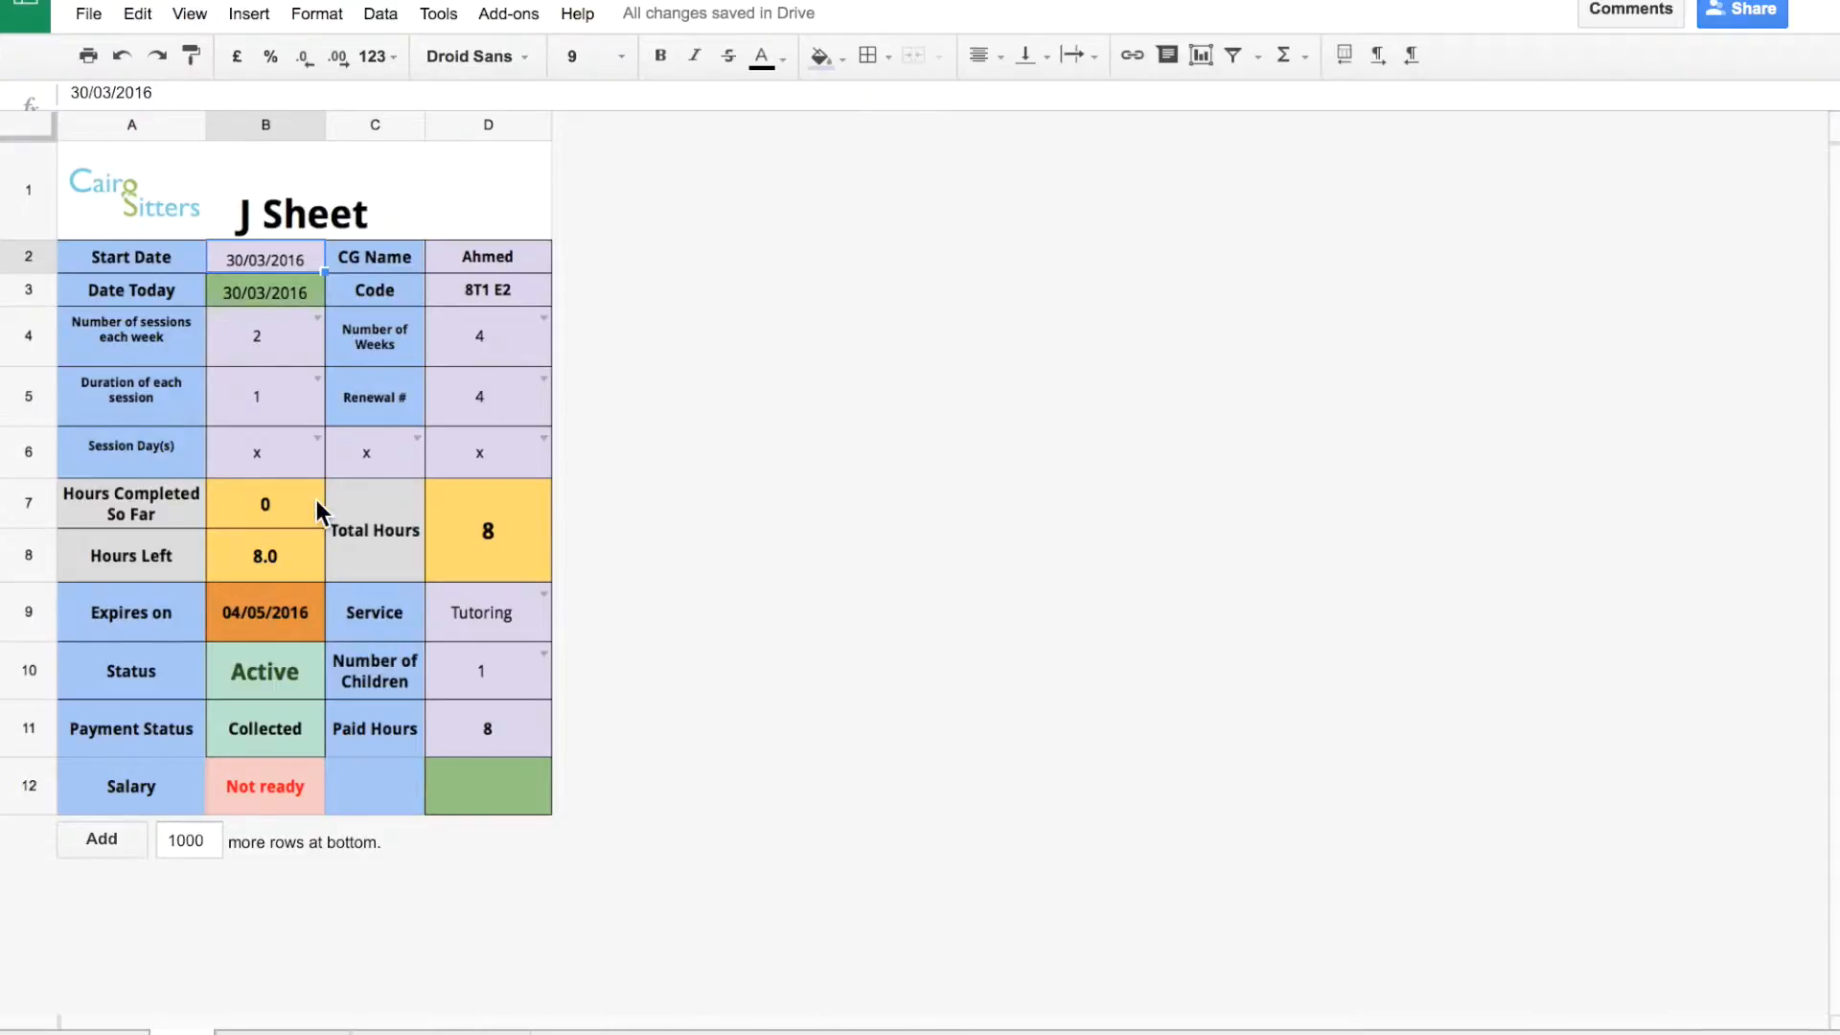
{"action": "key", "text": "Delete"}
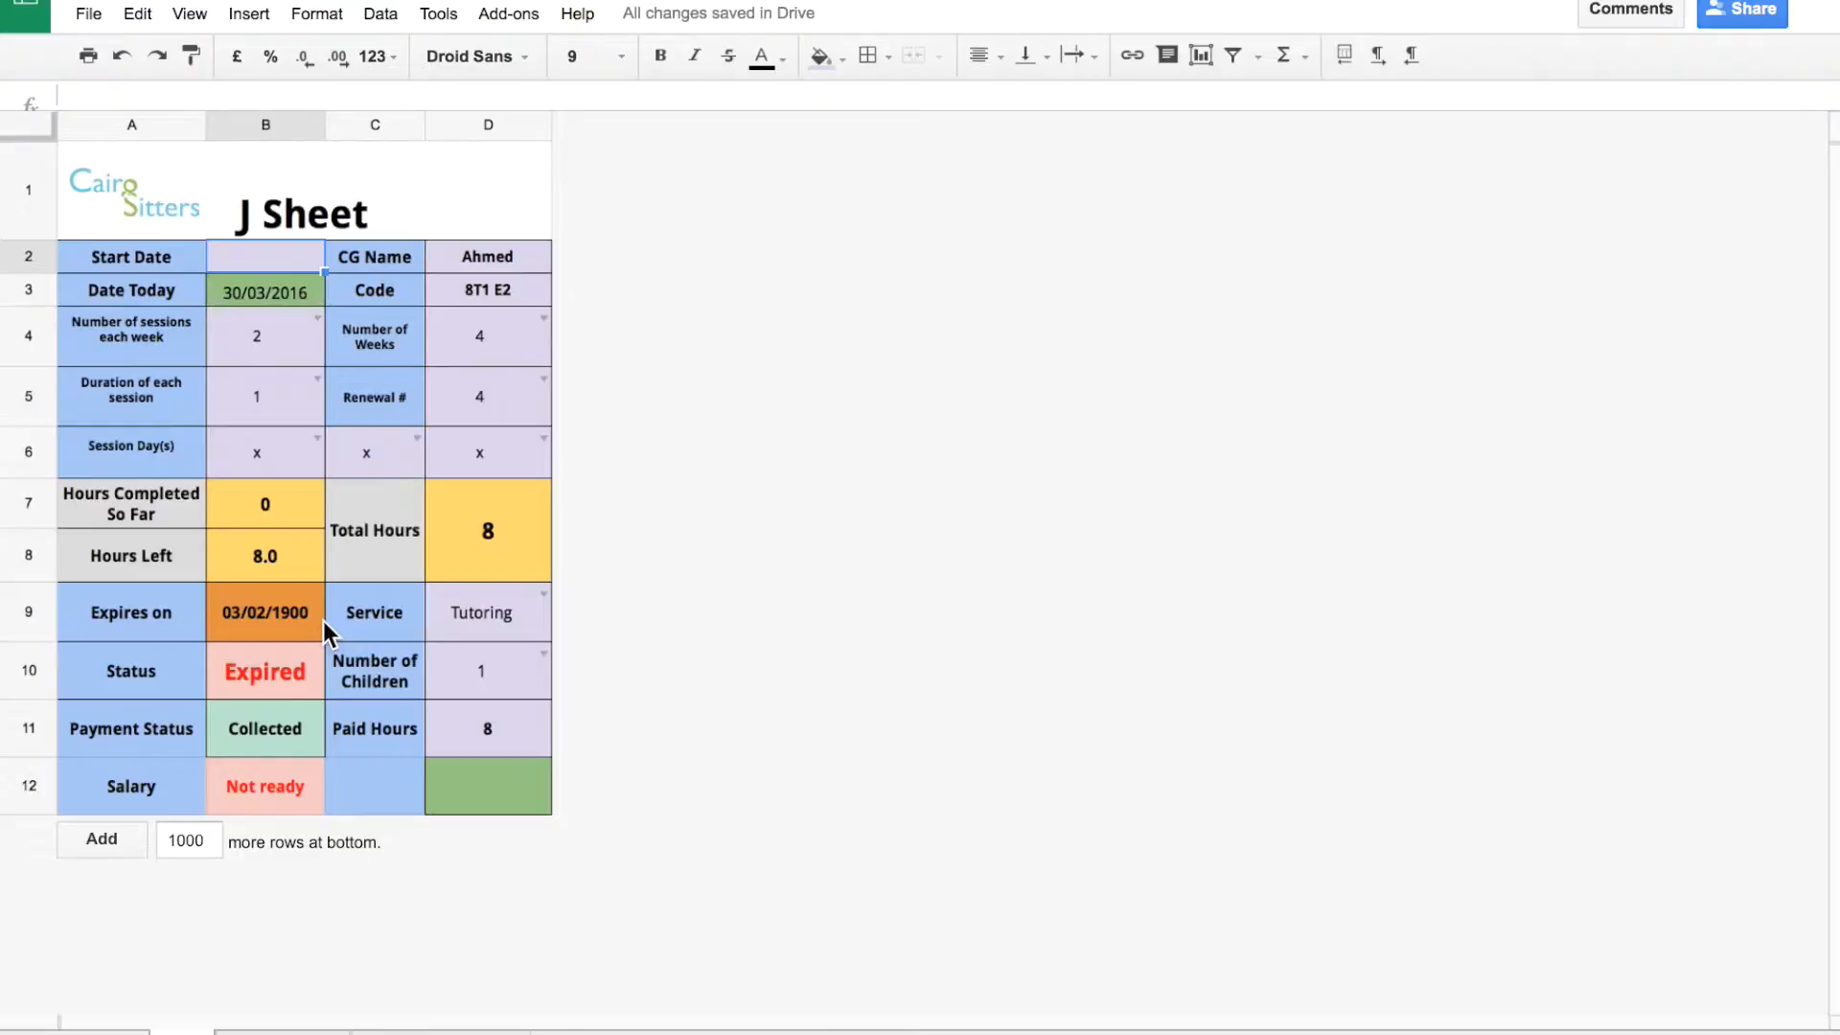
{"action": "type", "text": "30/03/2016"}
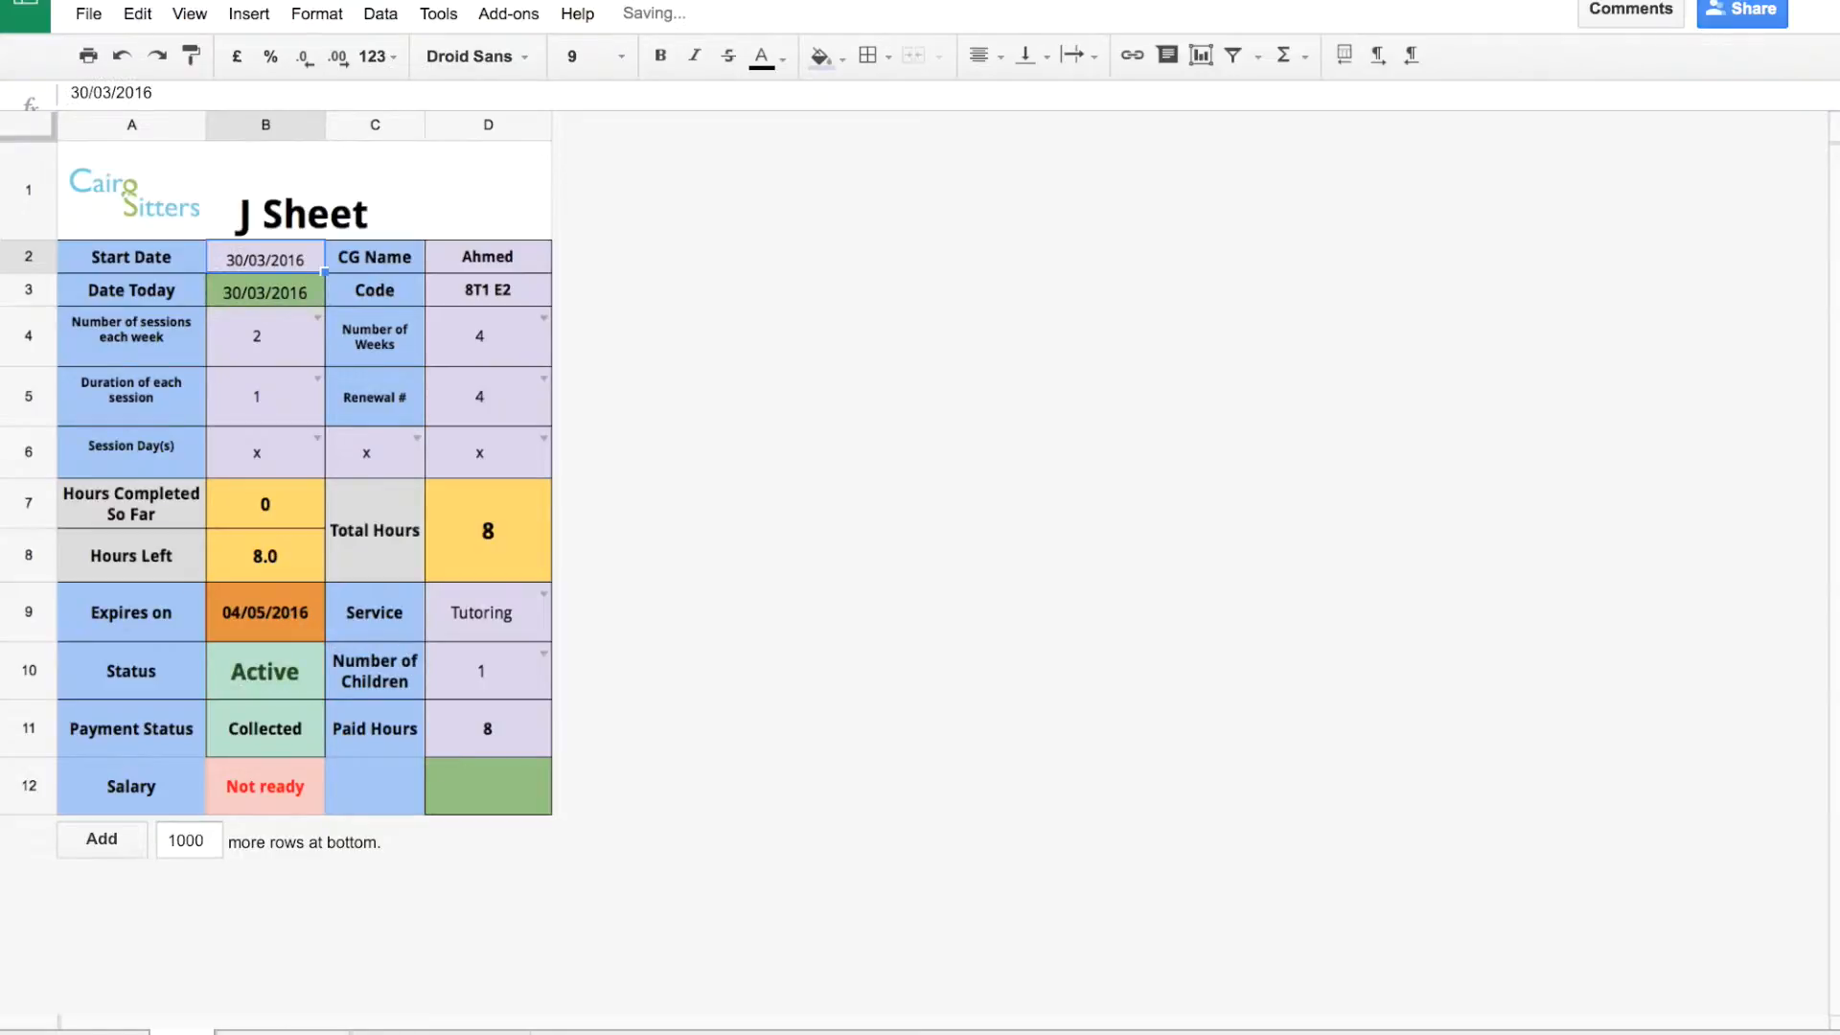
{"action": "left_click", "coordinate": [283, 1033]}
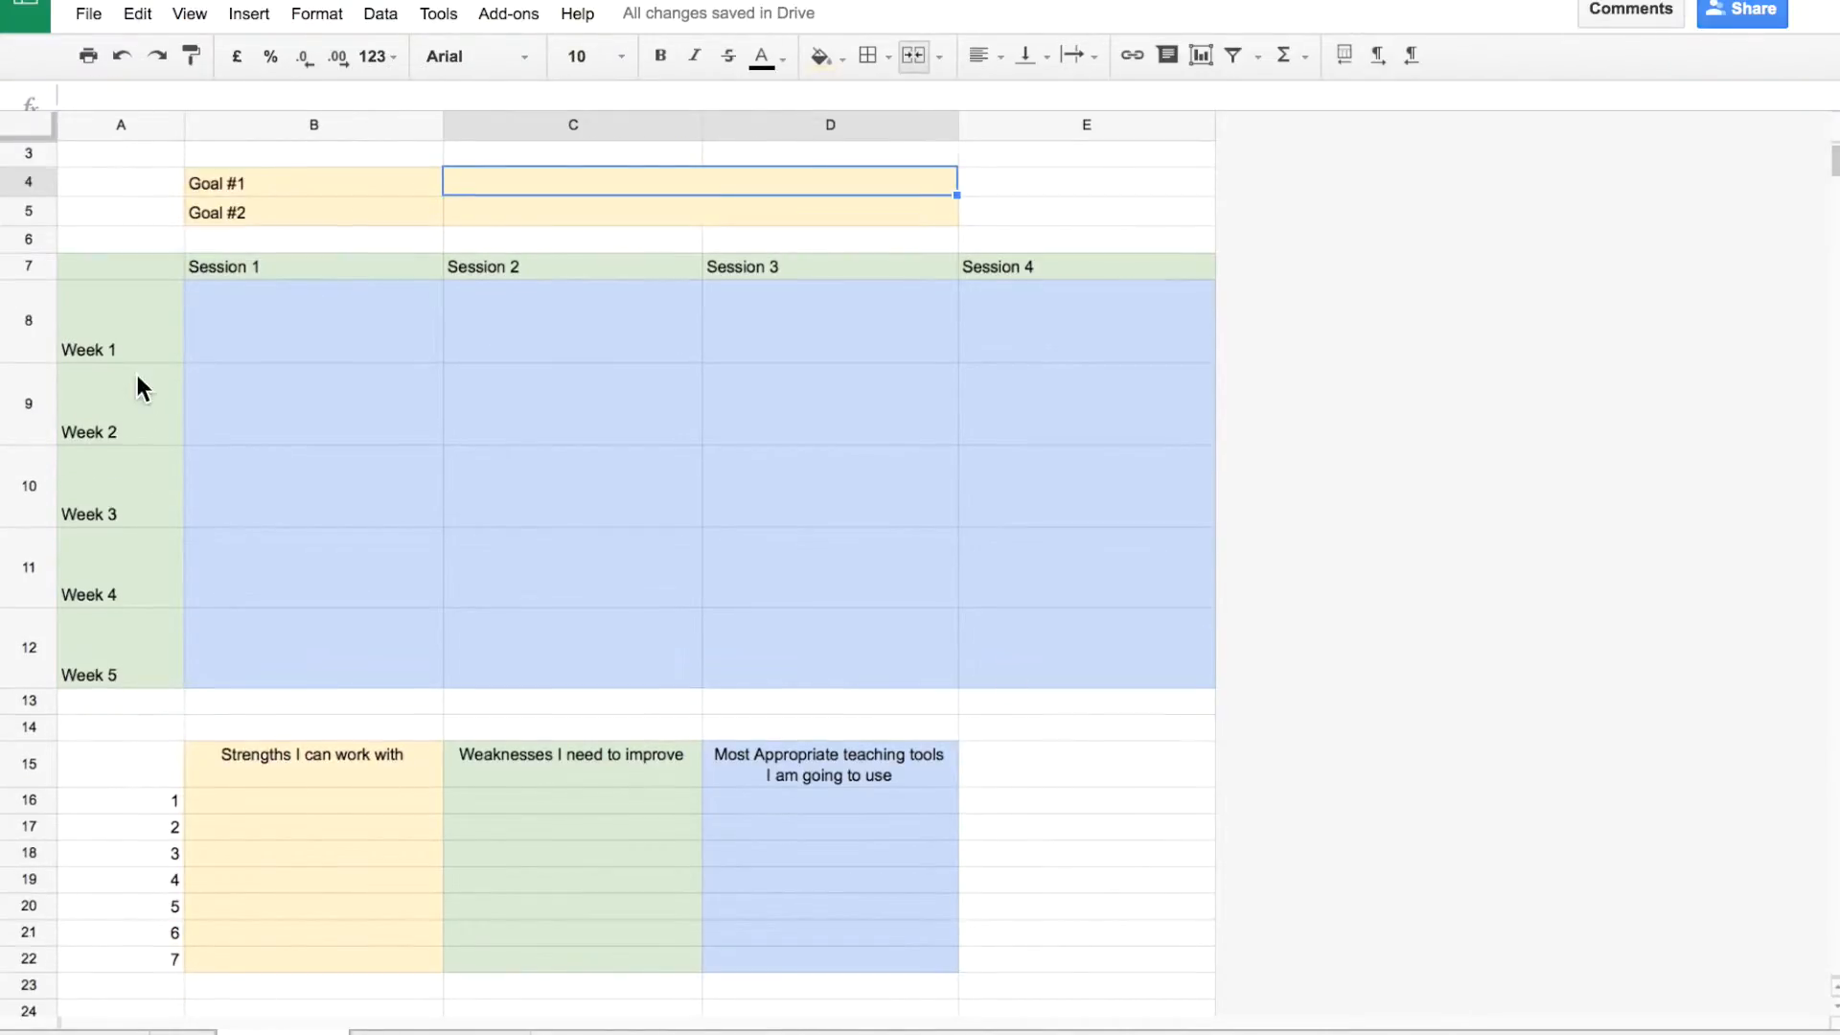
Look over the Session Plan Goal #1 and Goal #2 areas, then go to the weekly log.
{"action": "scroll", "coordinate": [136, 387], "scroll_direction": "up", "scroll_amount": 1}
{"action": "left_click", "coordinate": [128, 190]}
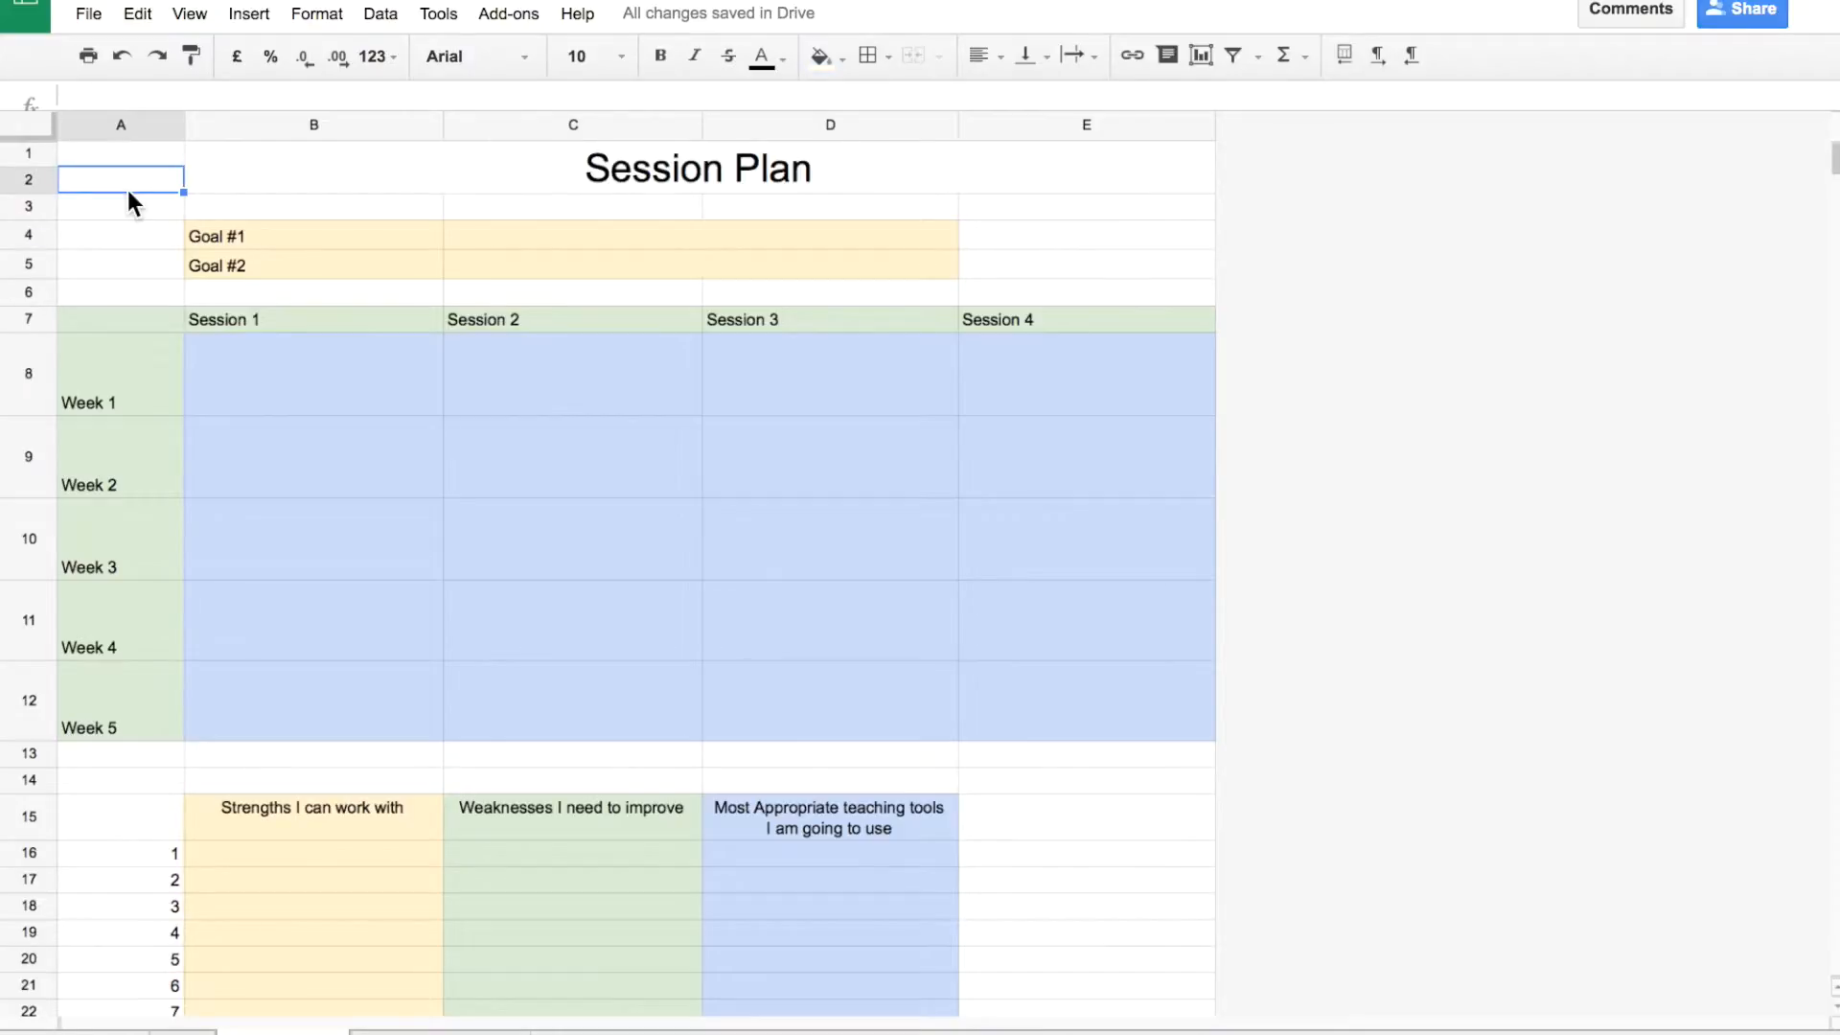
{"action": "scroll", "coordinate": [125, 255], "scroll_direction": "down", "scroll_amount": 1}
{"action": "scroll", "coordinate": [126, 255], "scroll_direction": "up", "scroll_amount": 1}
{"action": "scroll", "coordinate": [125, 255], "scroll_direction": "down", "scroll_amount": 2}
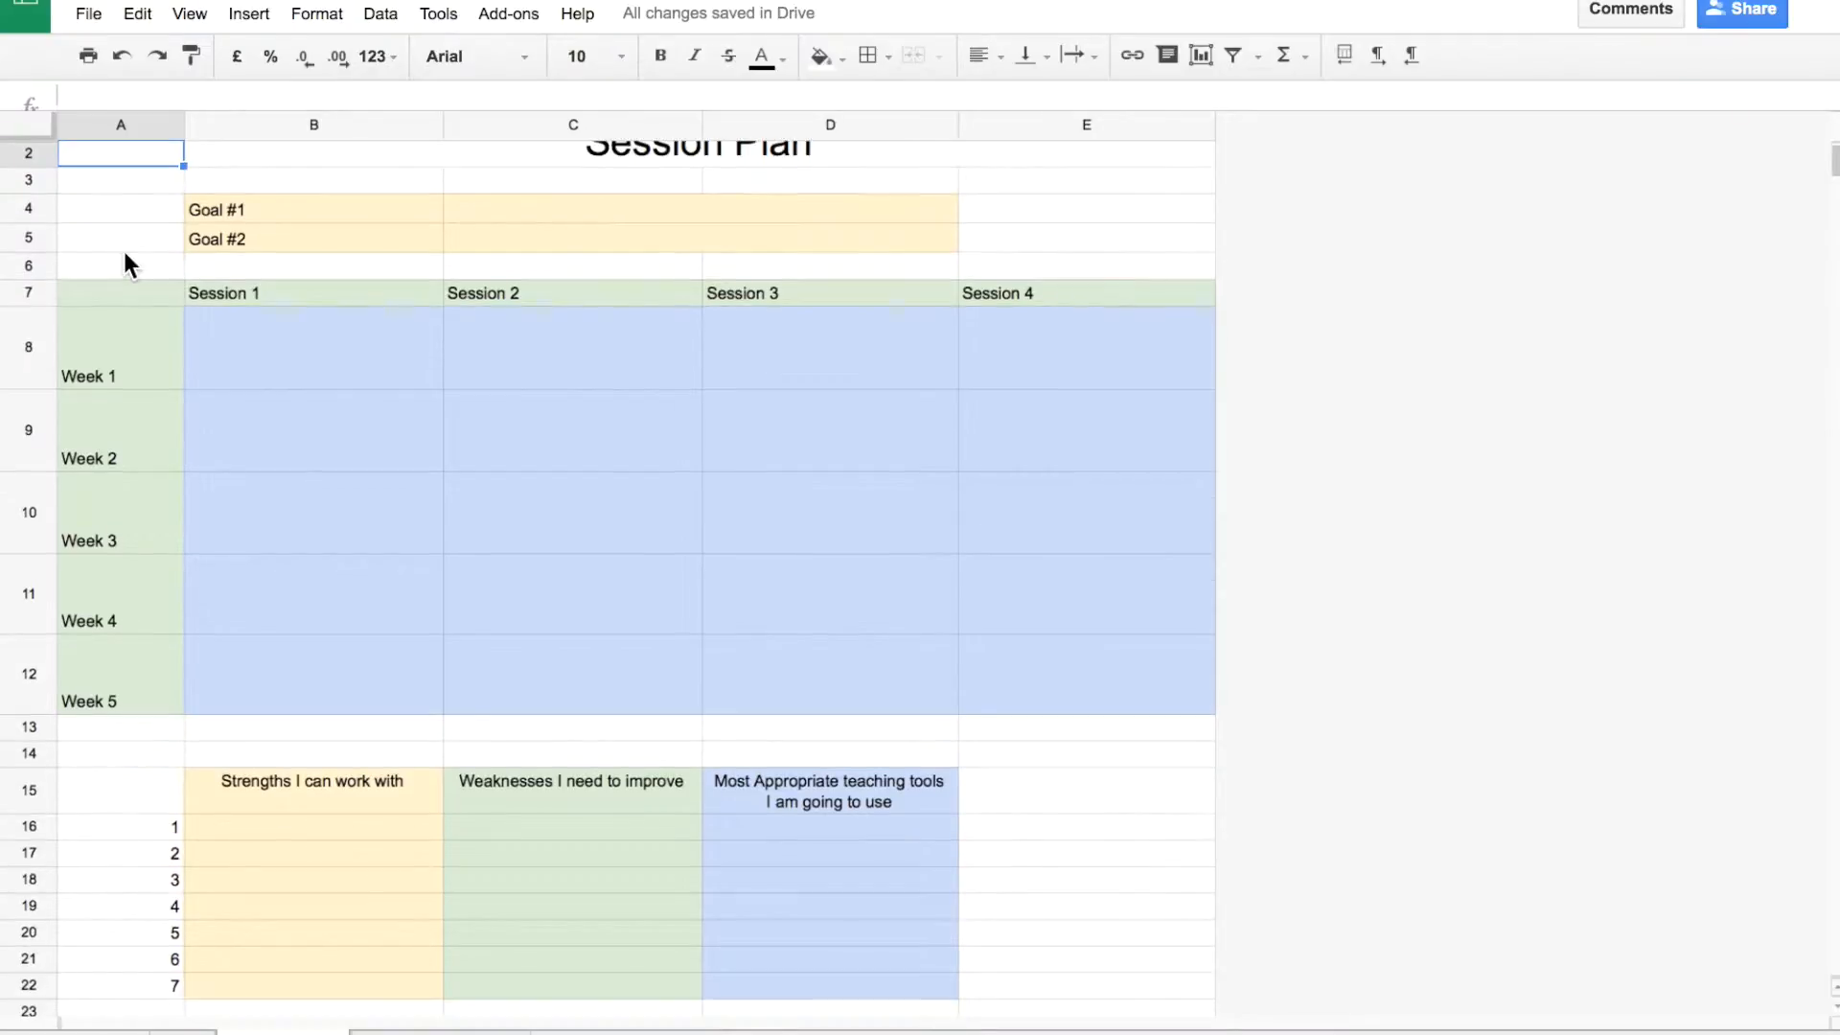
{"action": "scroll", "coordinate": [125, 255], "scroll_direction": "up", "scroll_amount": 2}
{"action": "scroll", "coordinate": [125, 261], "scroll_direction": "up", "scroll_amount": 1}
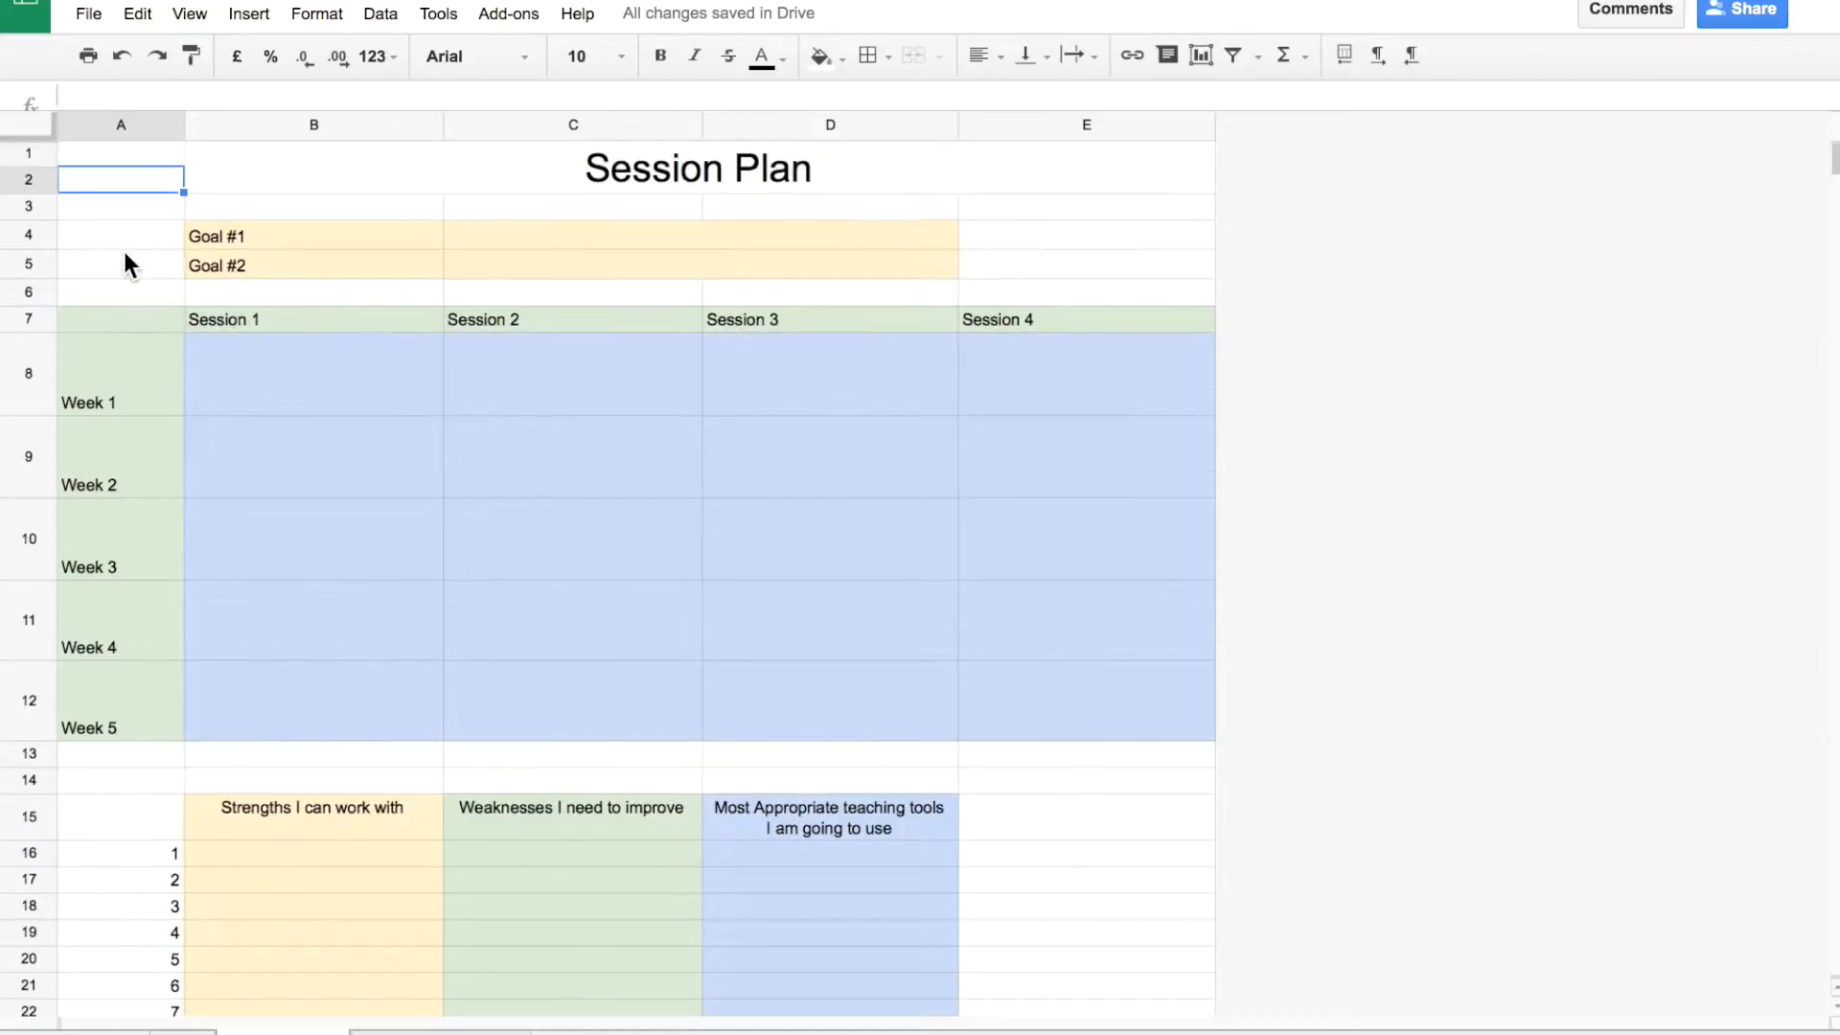
{"action": "left_click", "coordinate": [479, 244]}
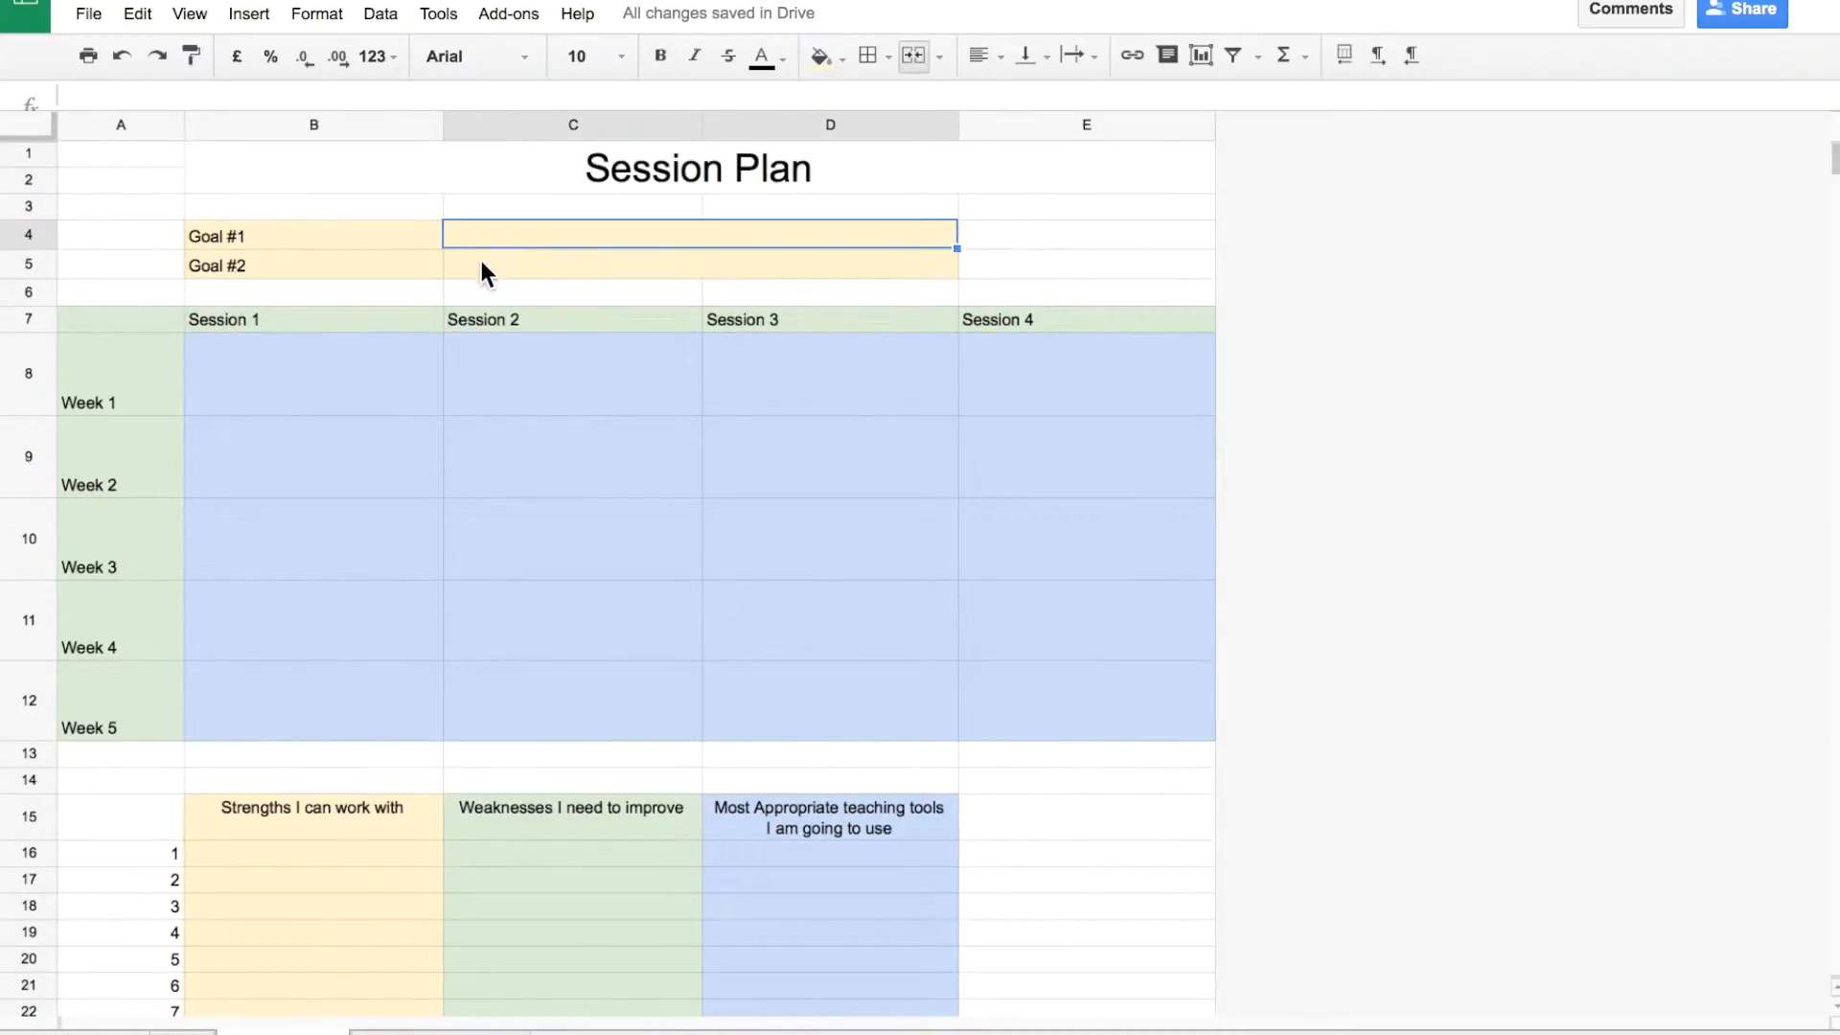
{"action": "left_click", "coordinate": [481, 264]}
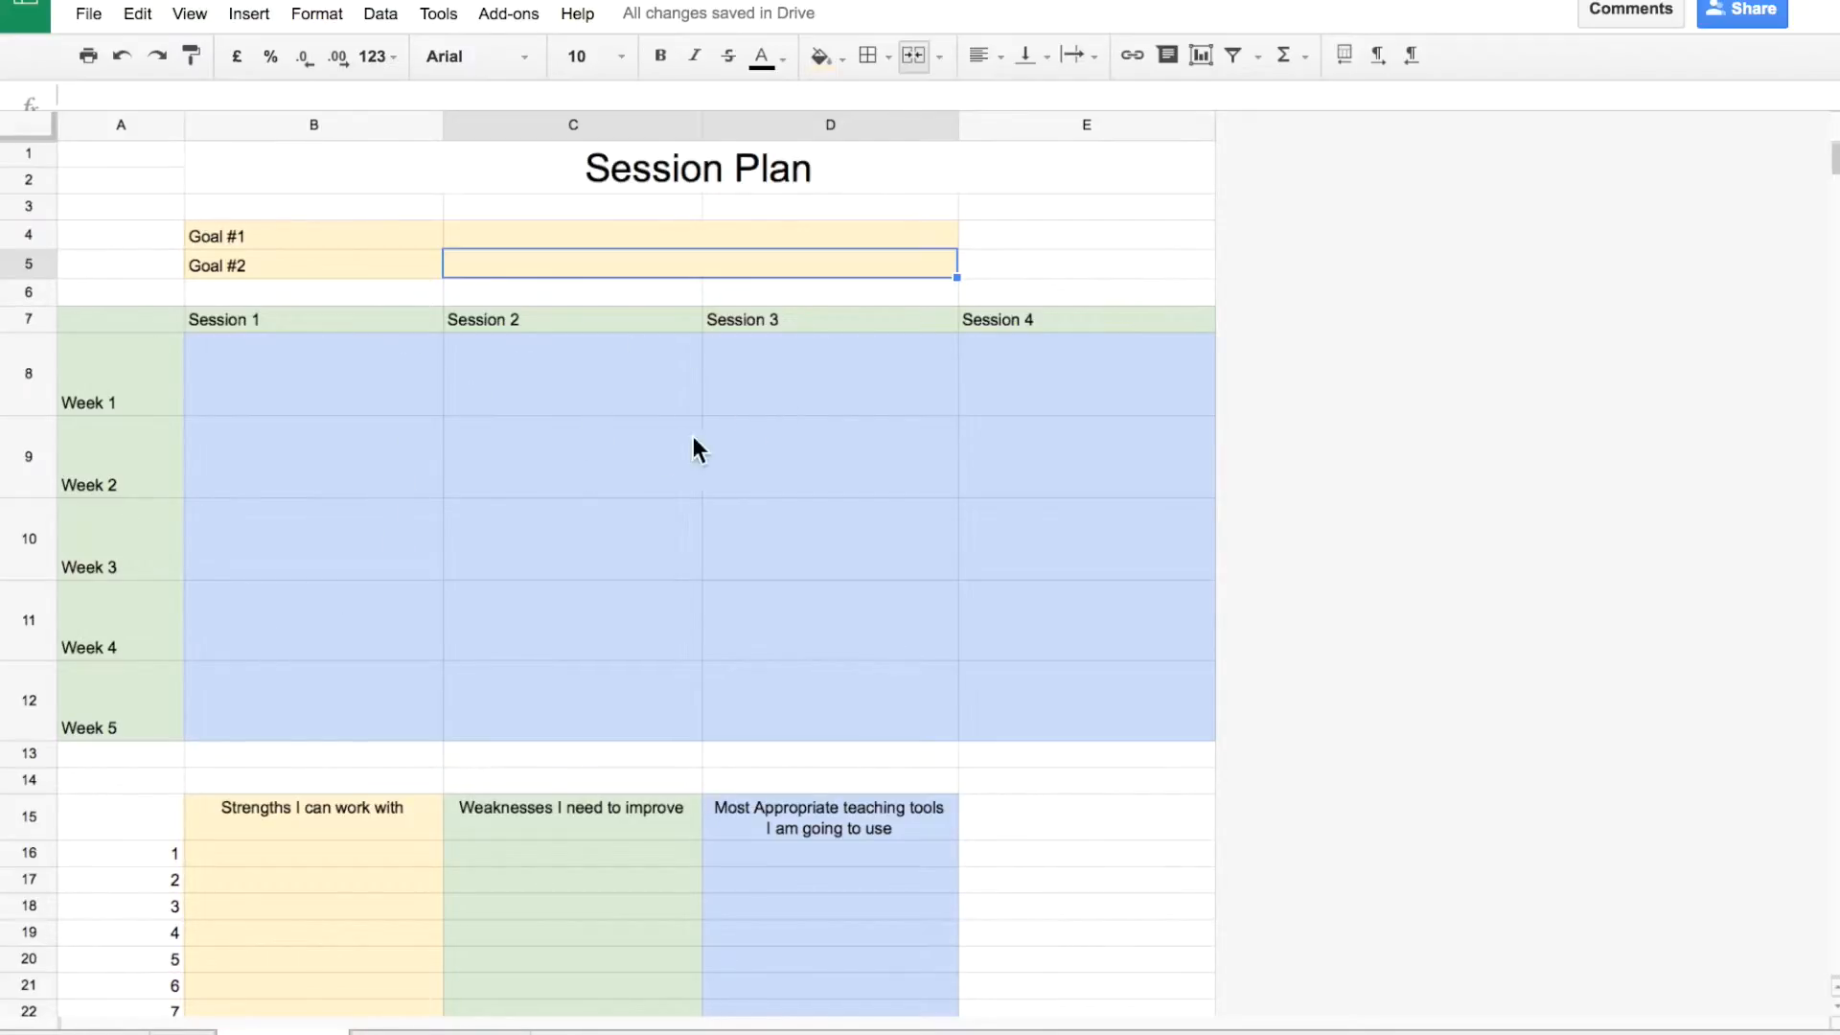
{"action": "scroll", "coordinate": [354, 613], "scroll_direction": "down", "scroll_amount": 3}
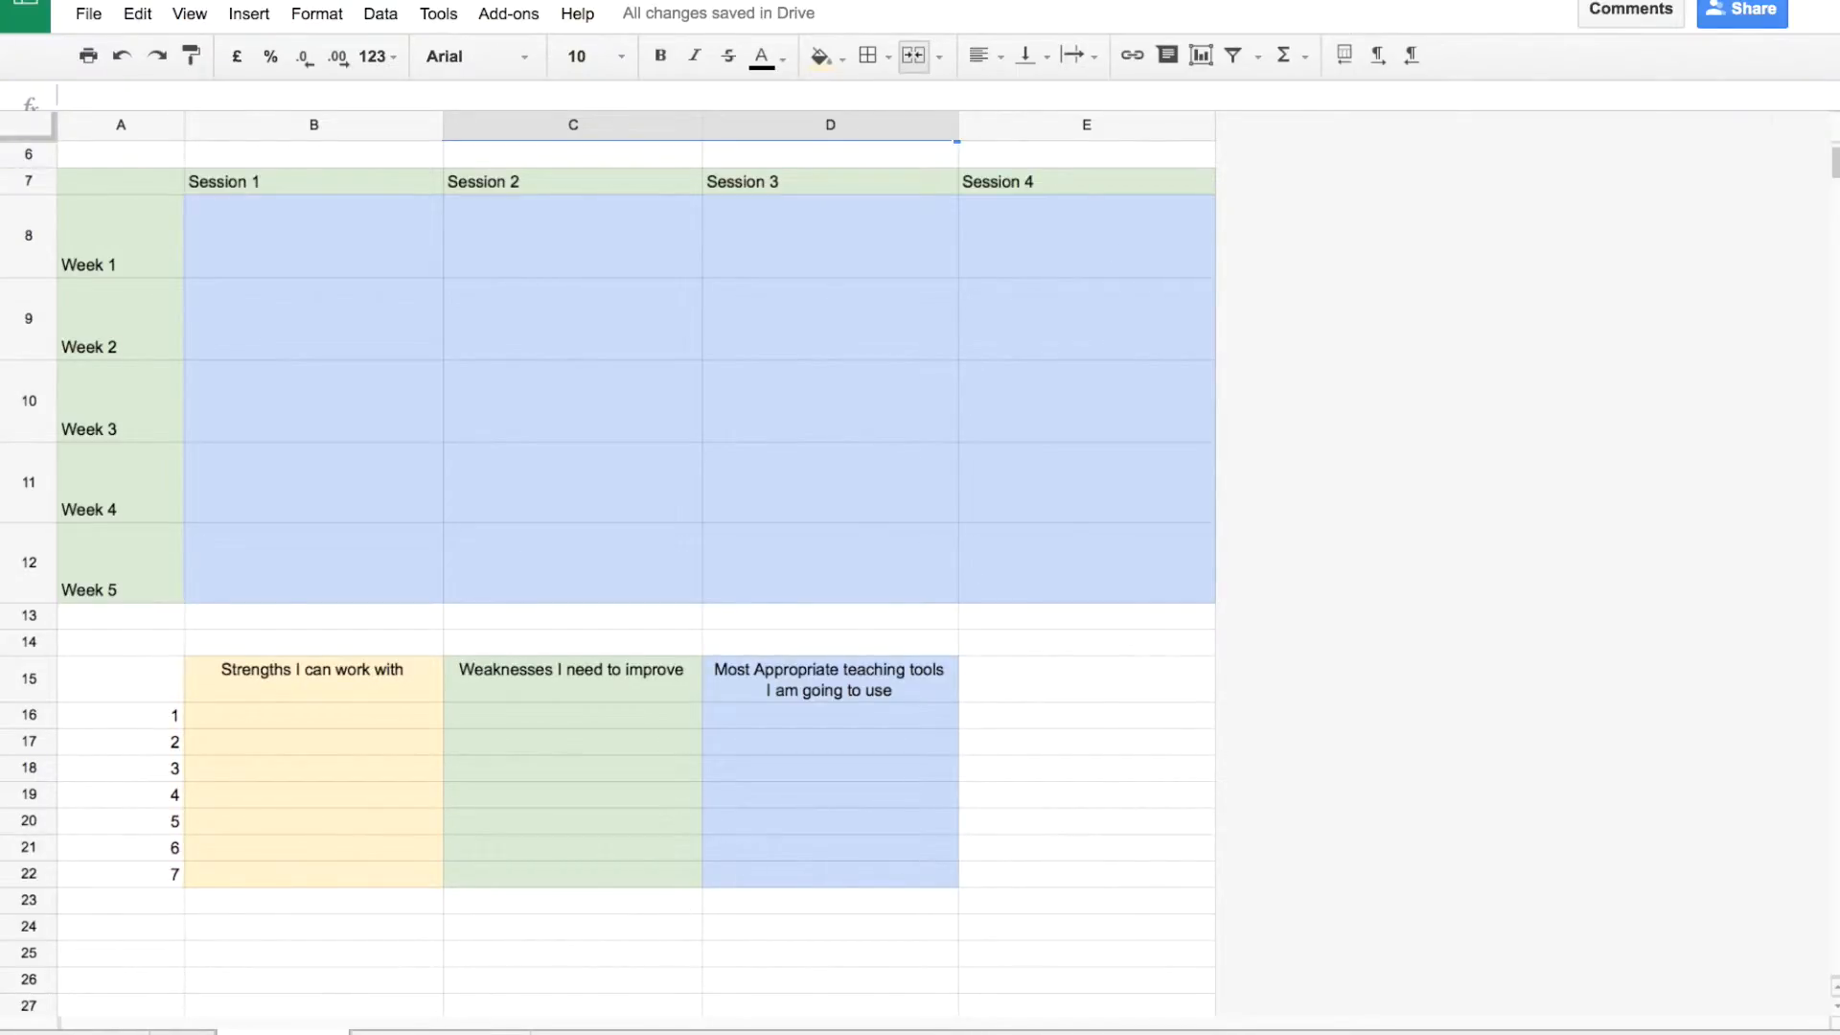
{"action": "left_click", "coordinate": [412, 1026]}
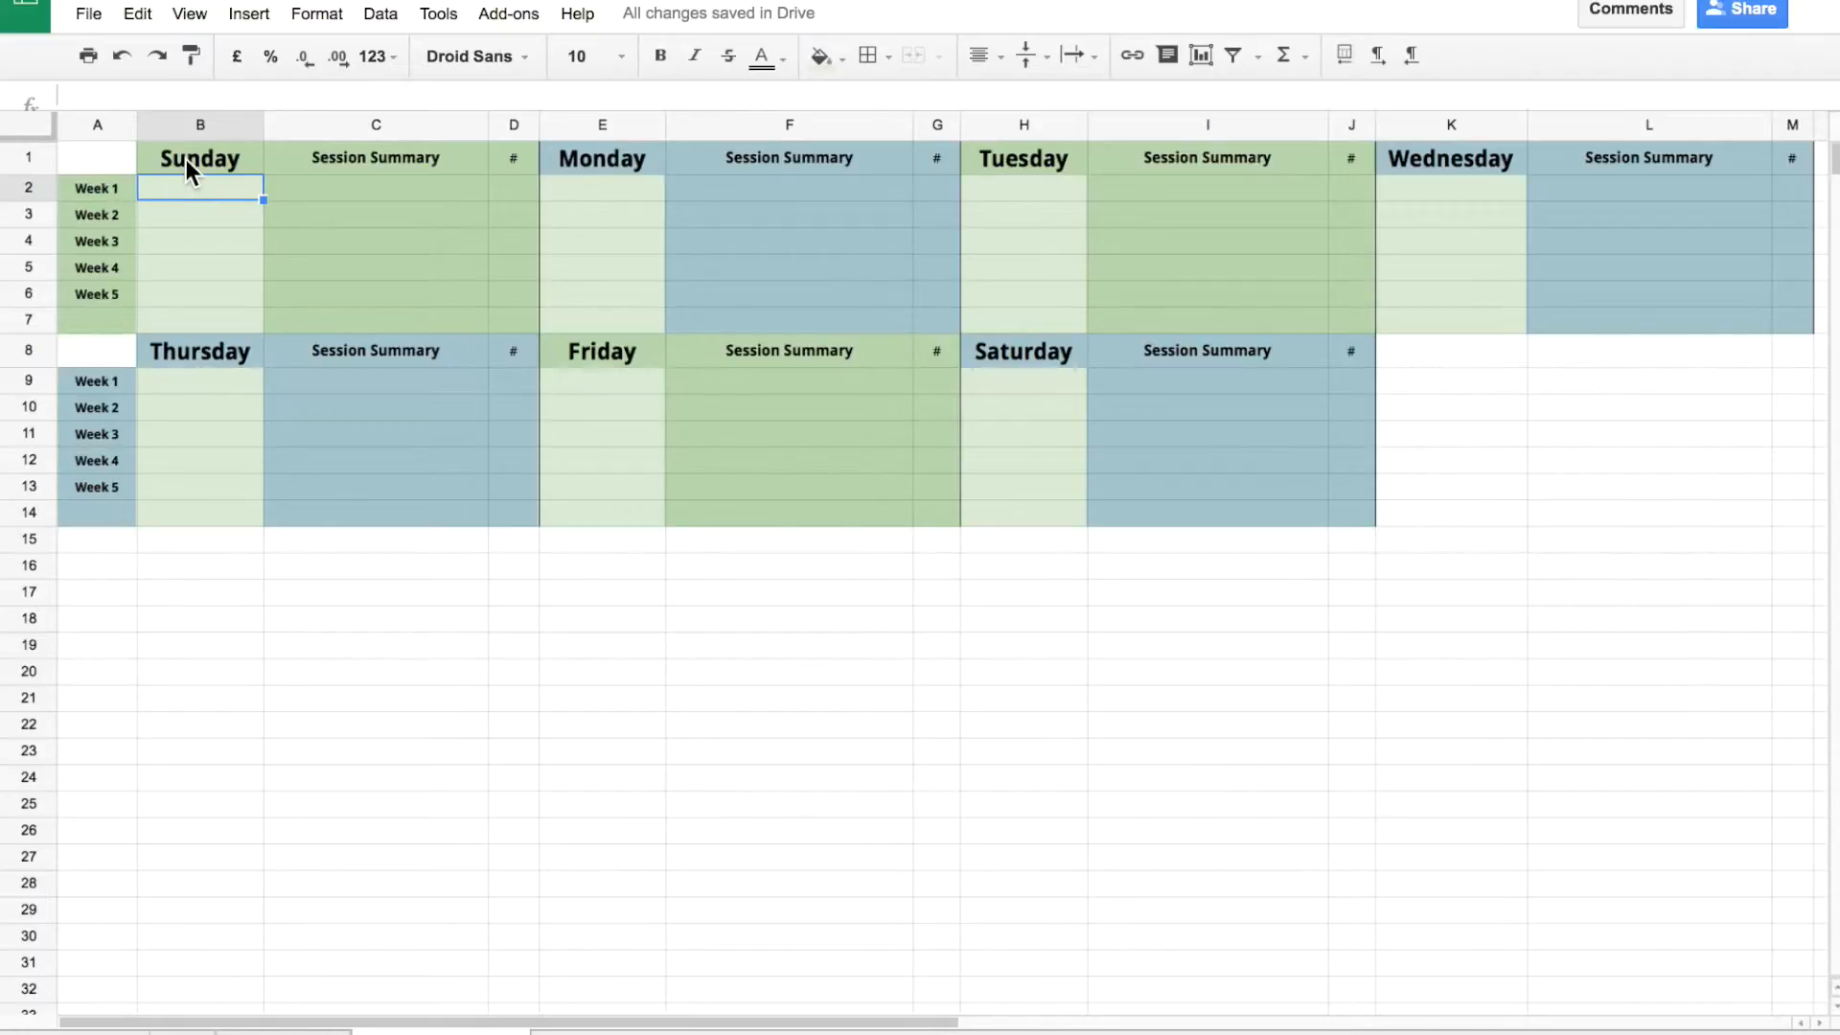
Enter 24/3/2016 as Sunday's Week 1 date with 1.5 hours.
{"action": "type", "text": "24/3/2016"}
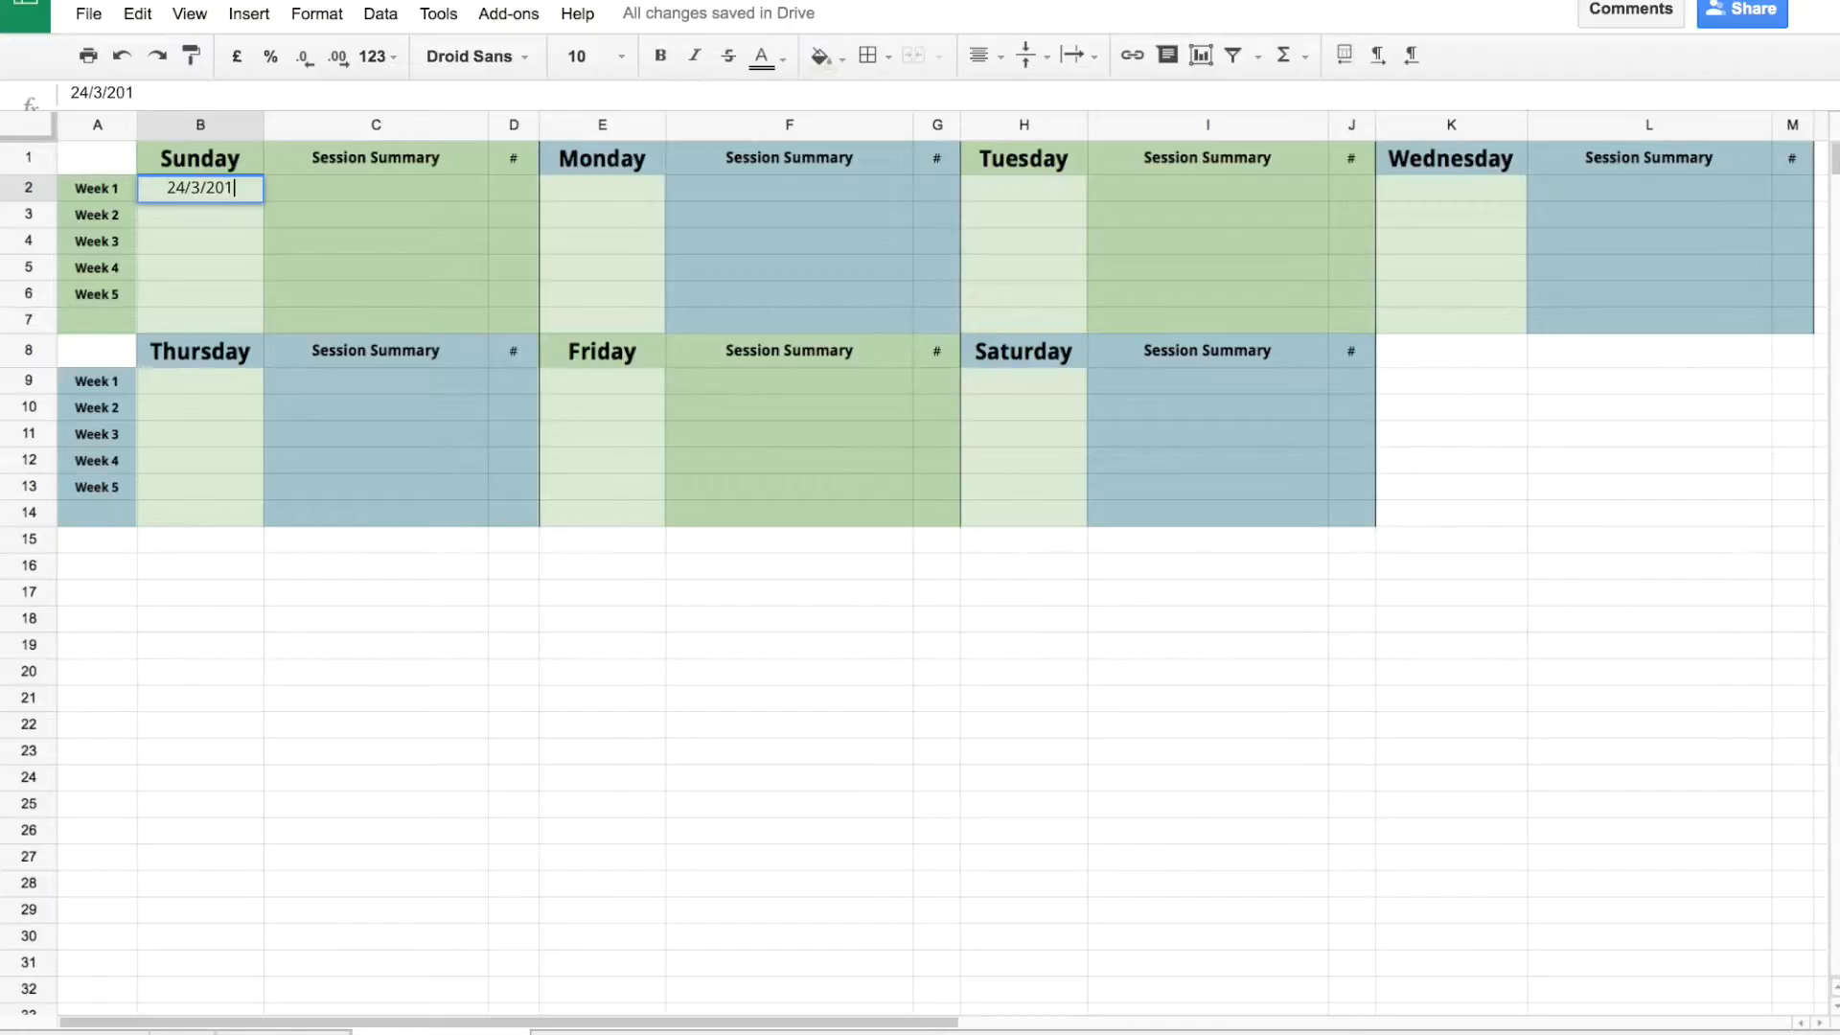
{"action": "key", "text": "Tab"}
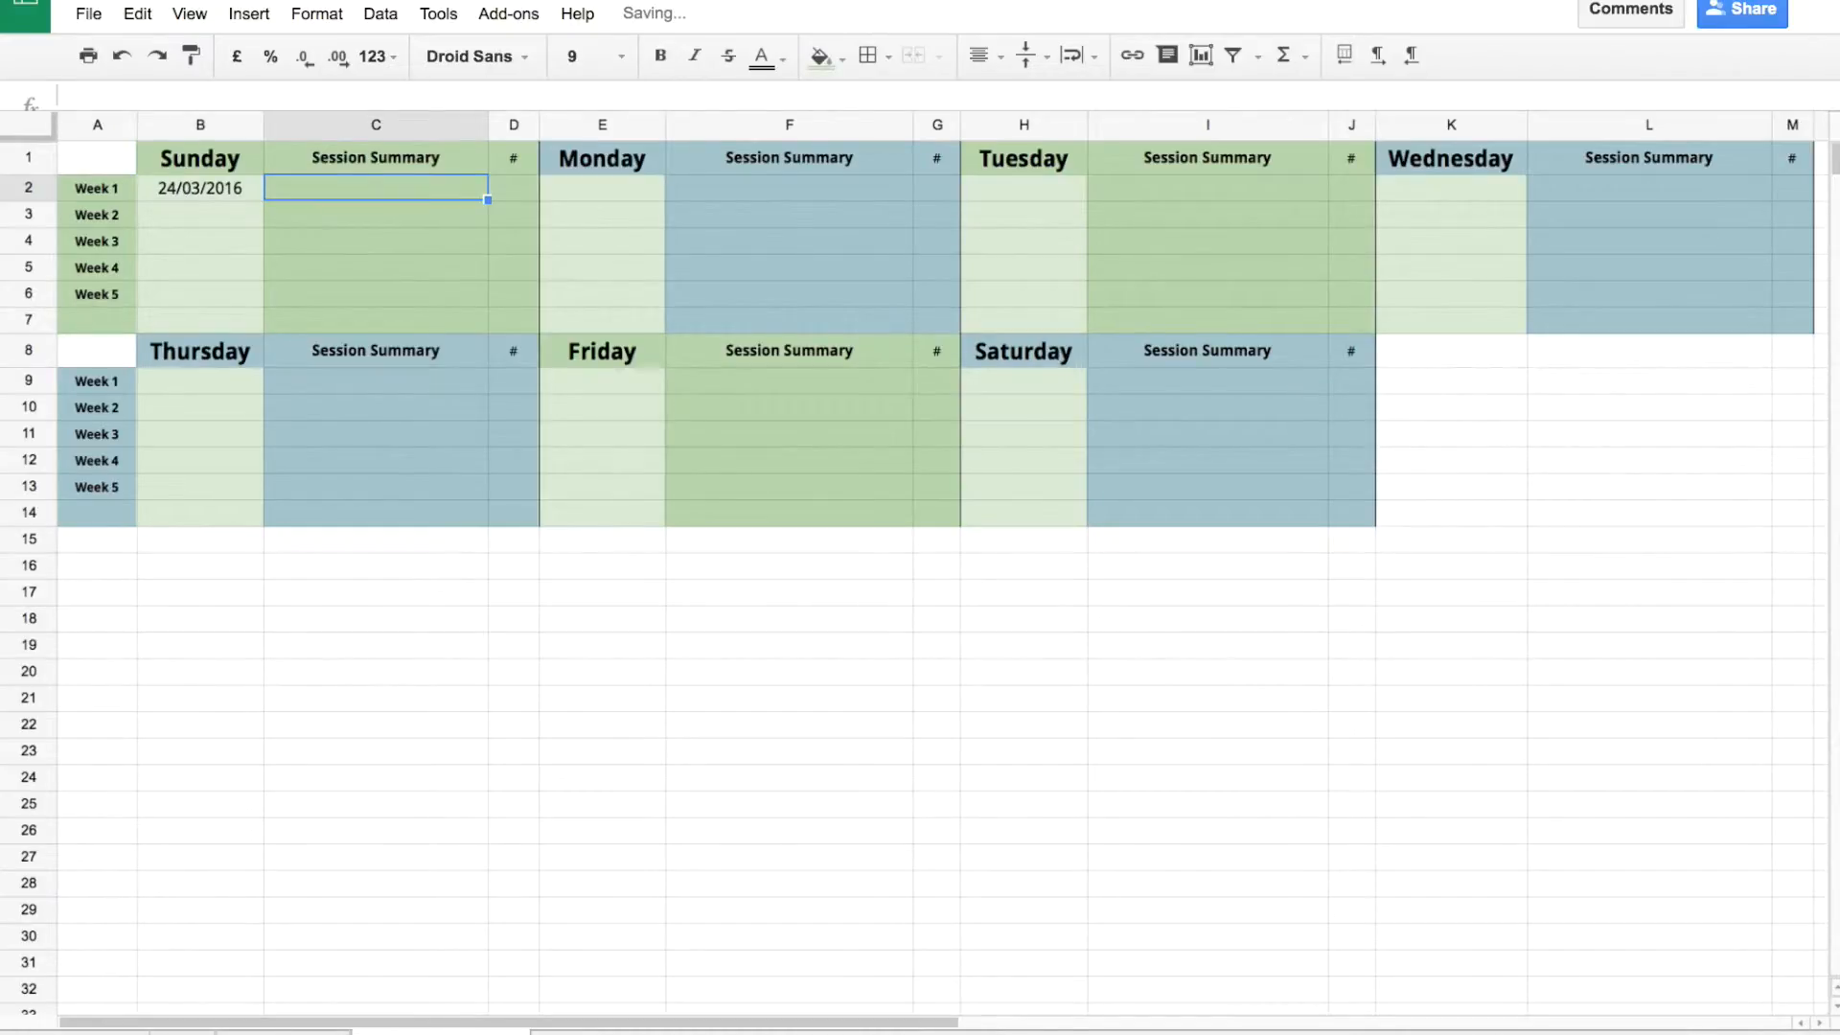
{"action": "key", "text": "Tab"}
{"action": "type", "text": "1.5"}
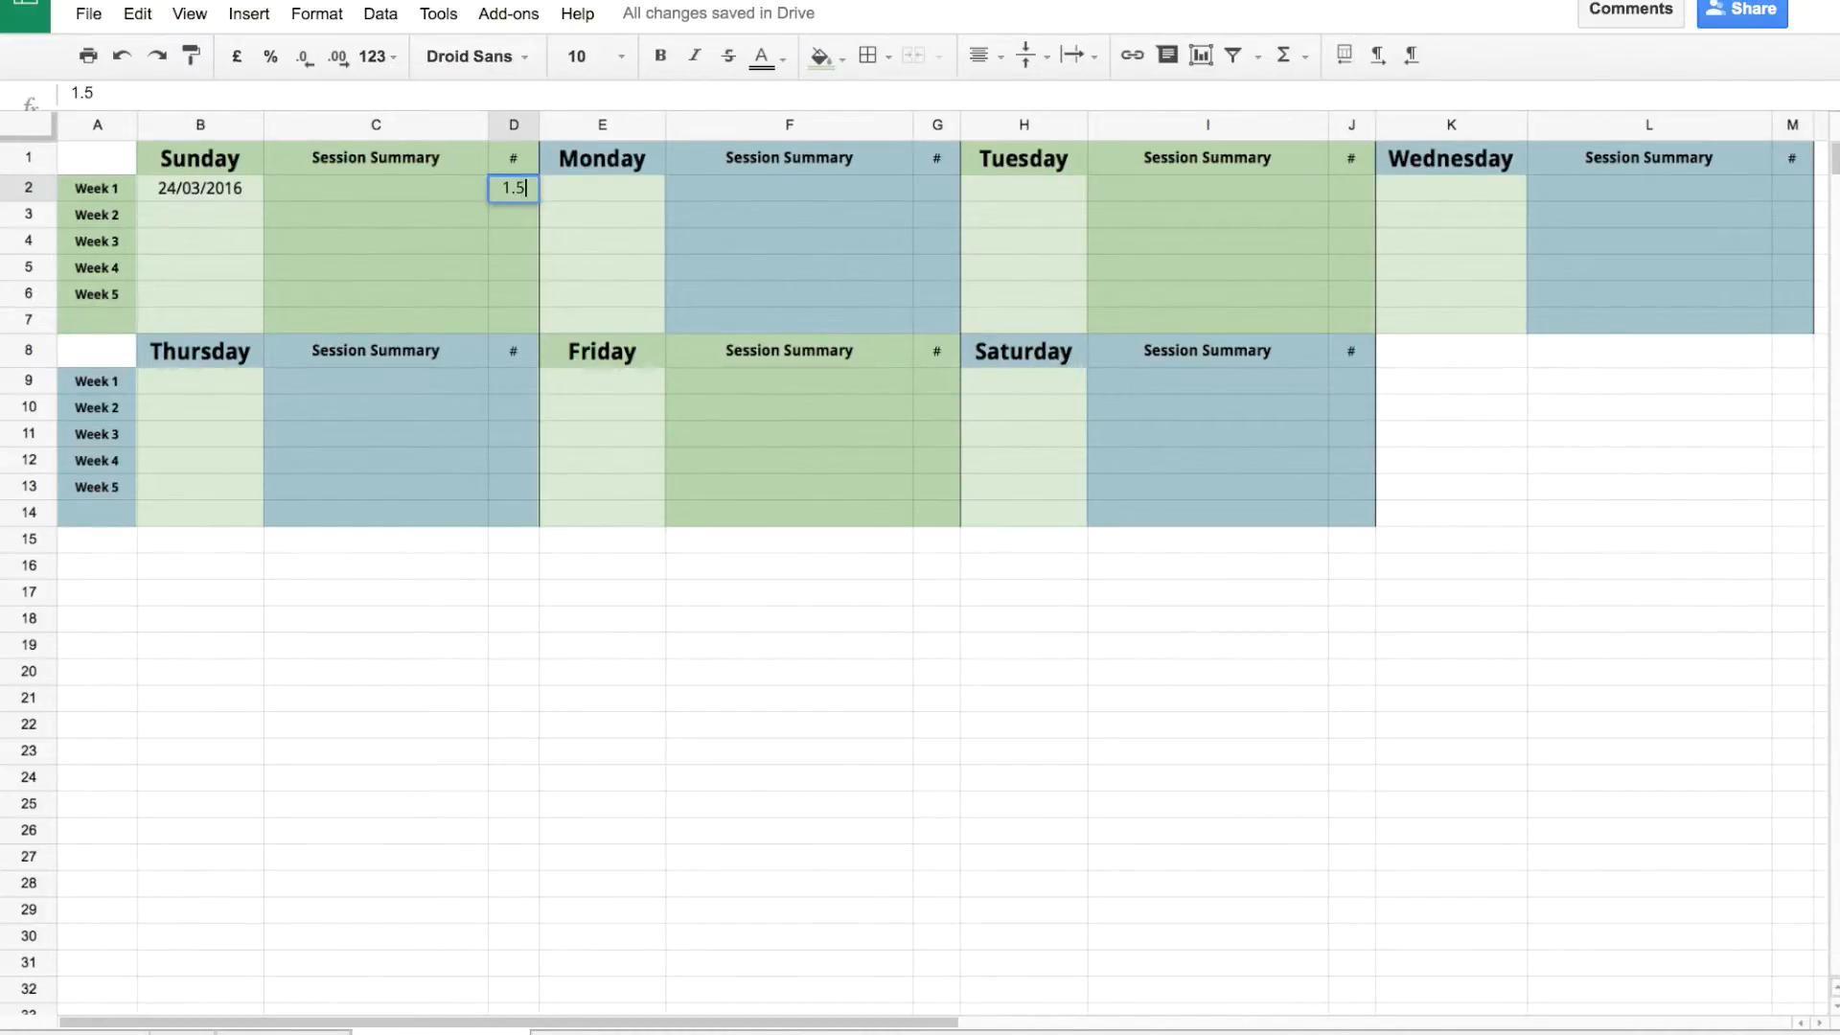
{"action": "left_click", "coordinate": [365, 275]}
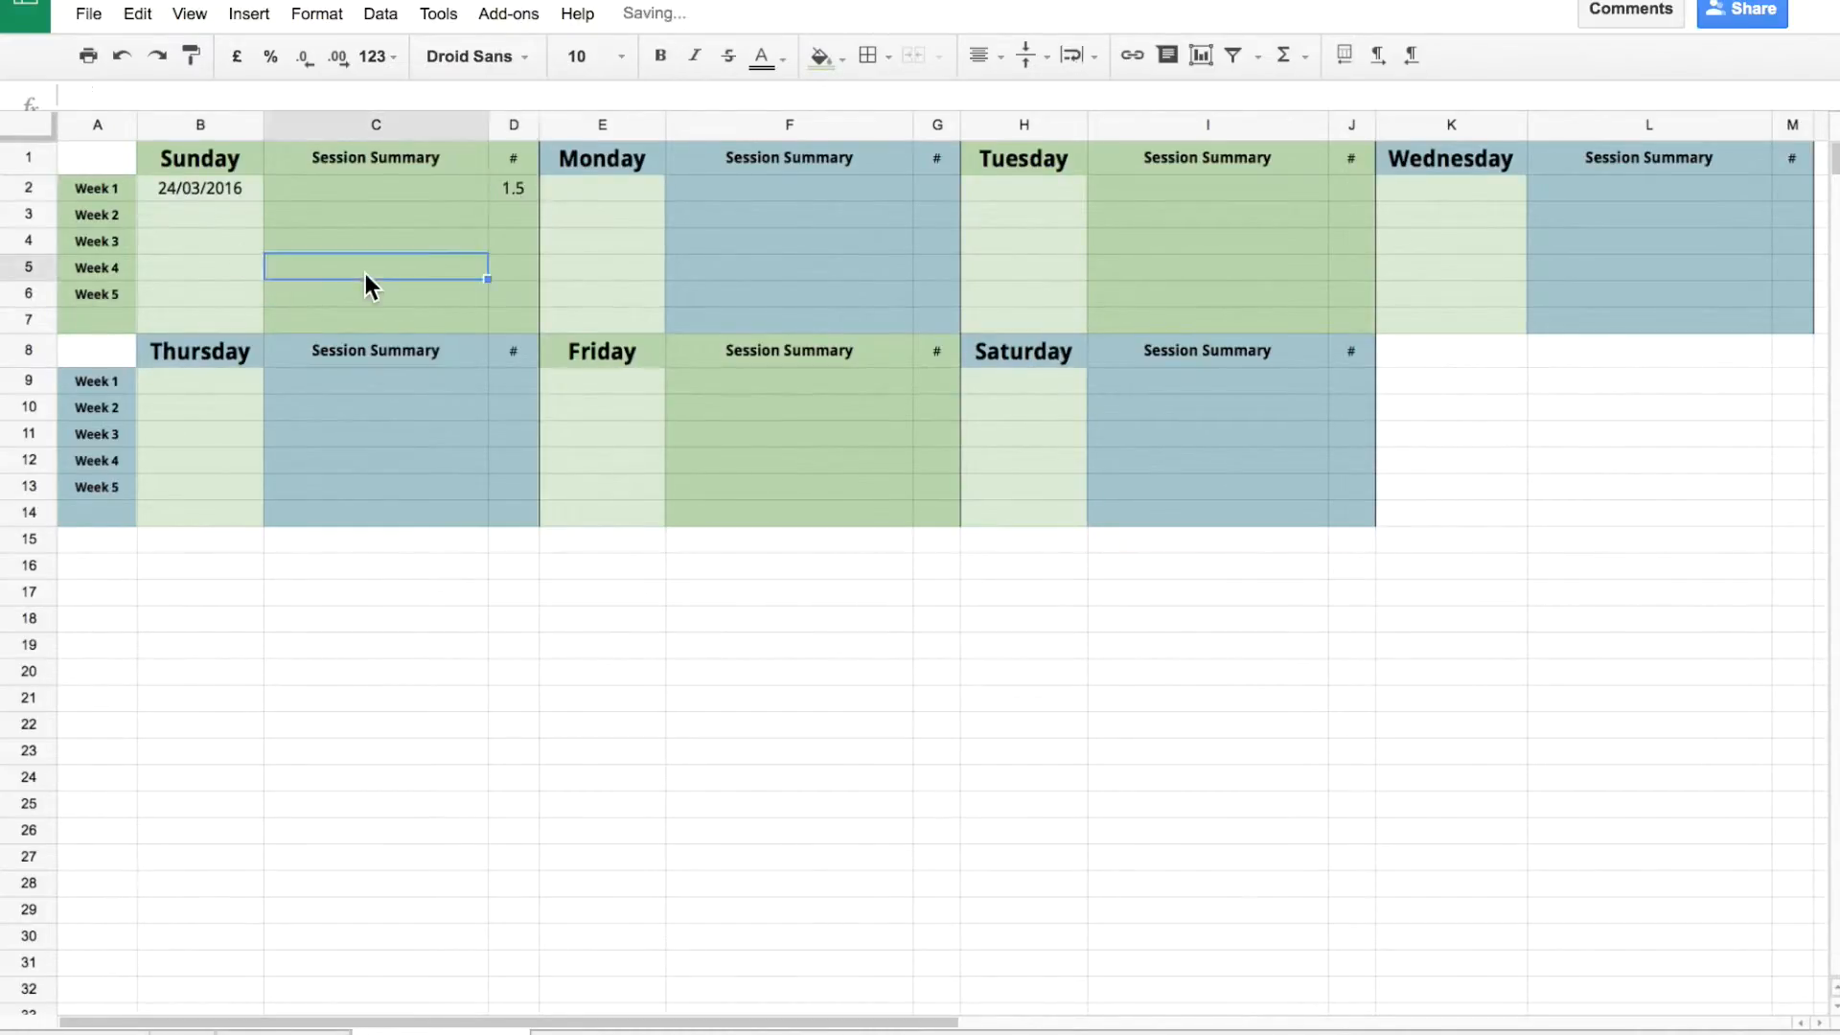
Rewrite the C2 summary as 'revised homework', then 'used vocabulary flashcards', then a long note.
{"action": "left_click", "coordinate": [387, 182]}
{"action": "type", "text": "revis"}
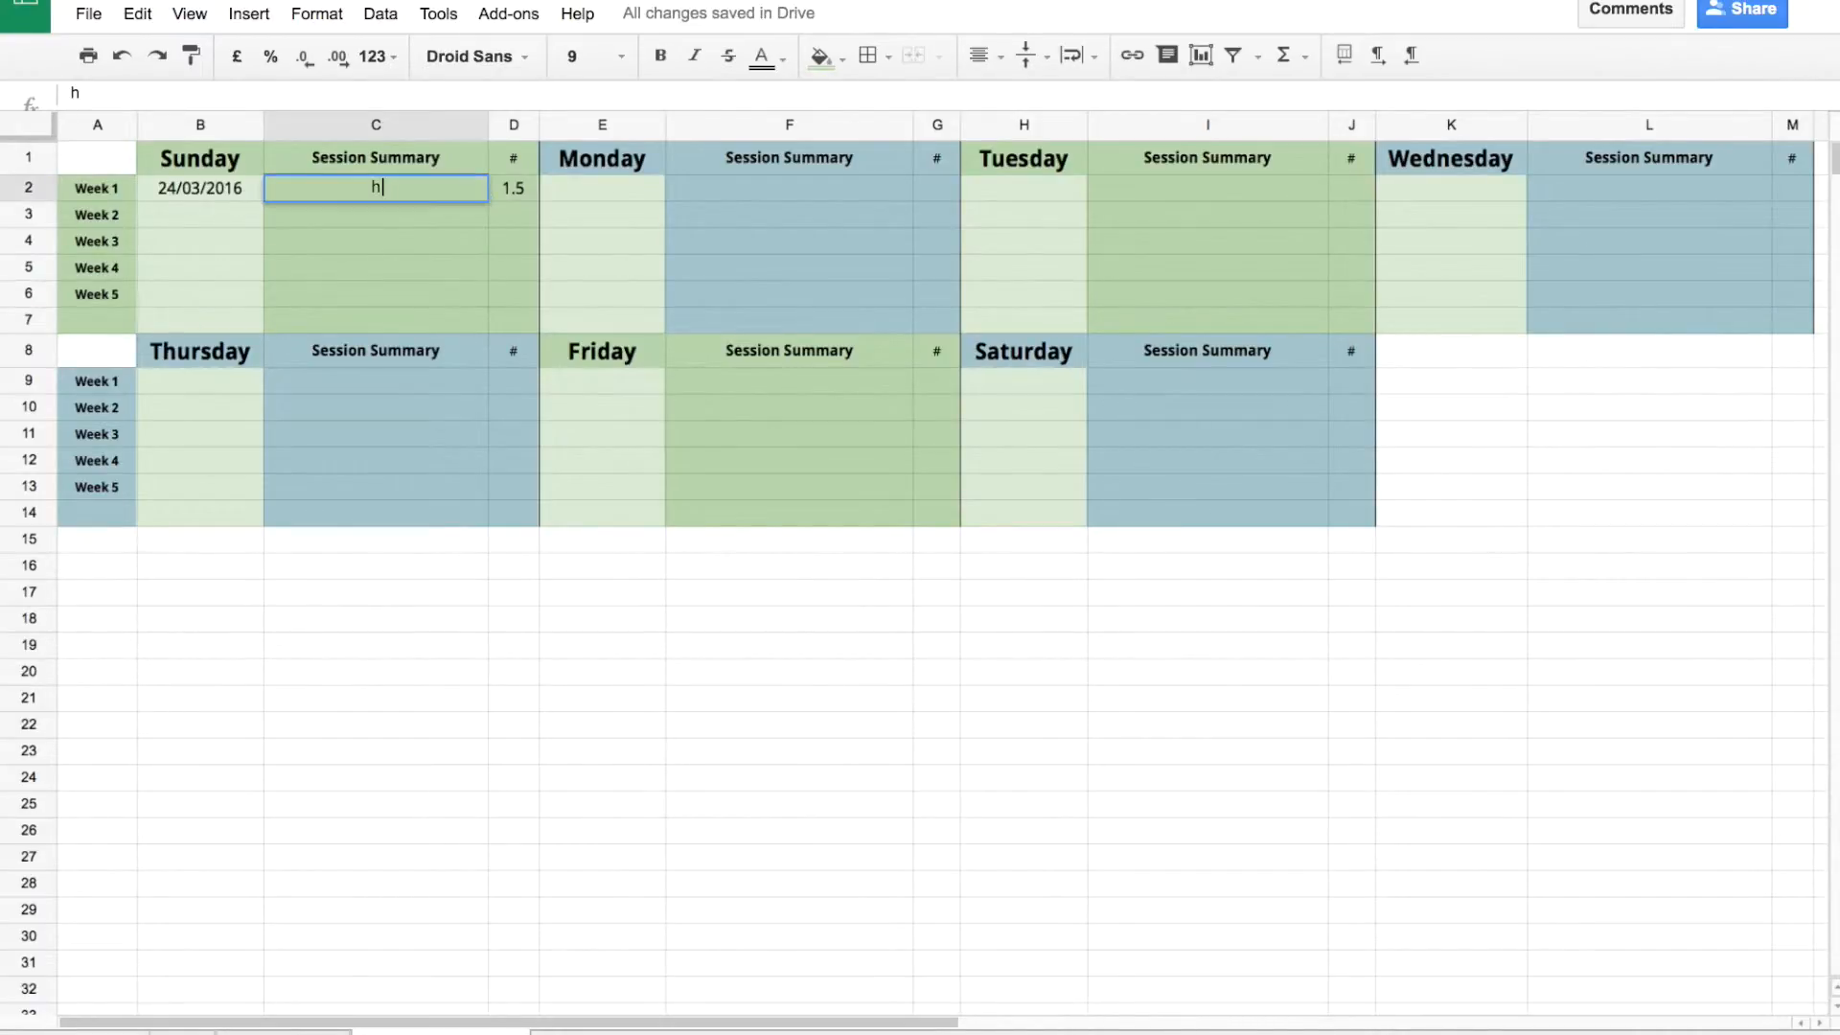
{"action": "type", "text": "ed homework"}
{"action": "left_click", "coordinate": [429, 241]}
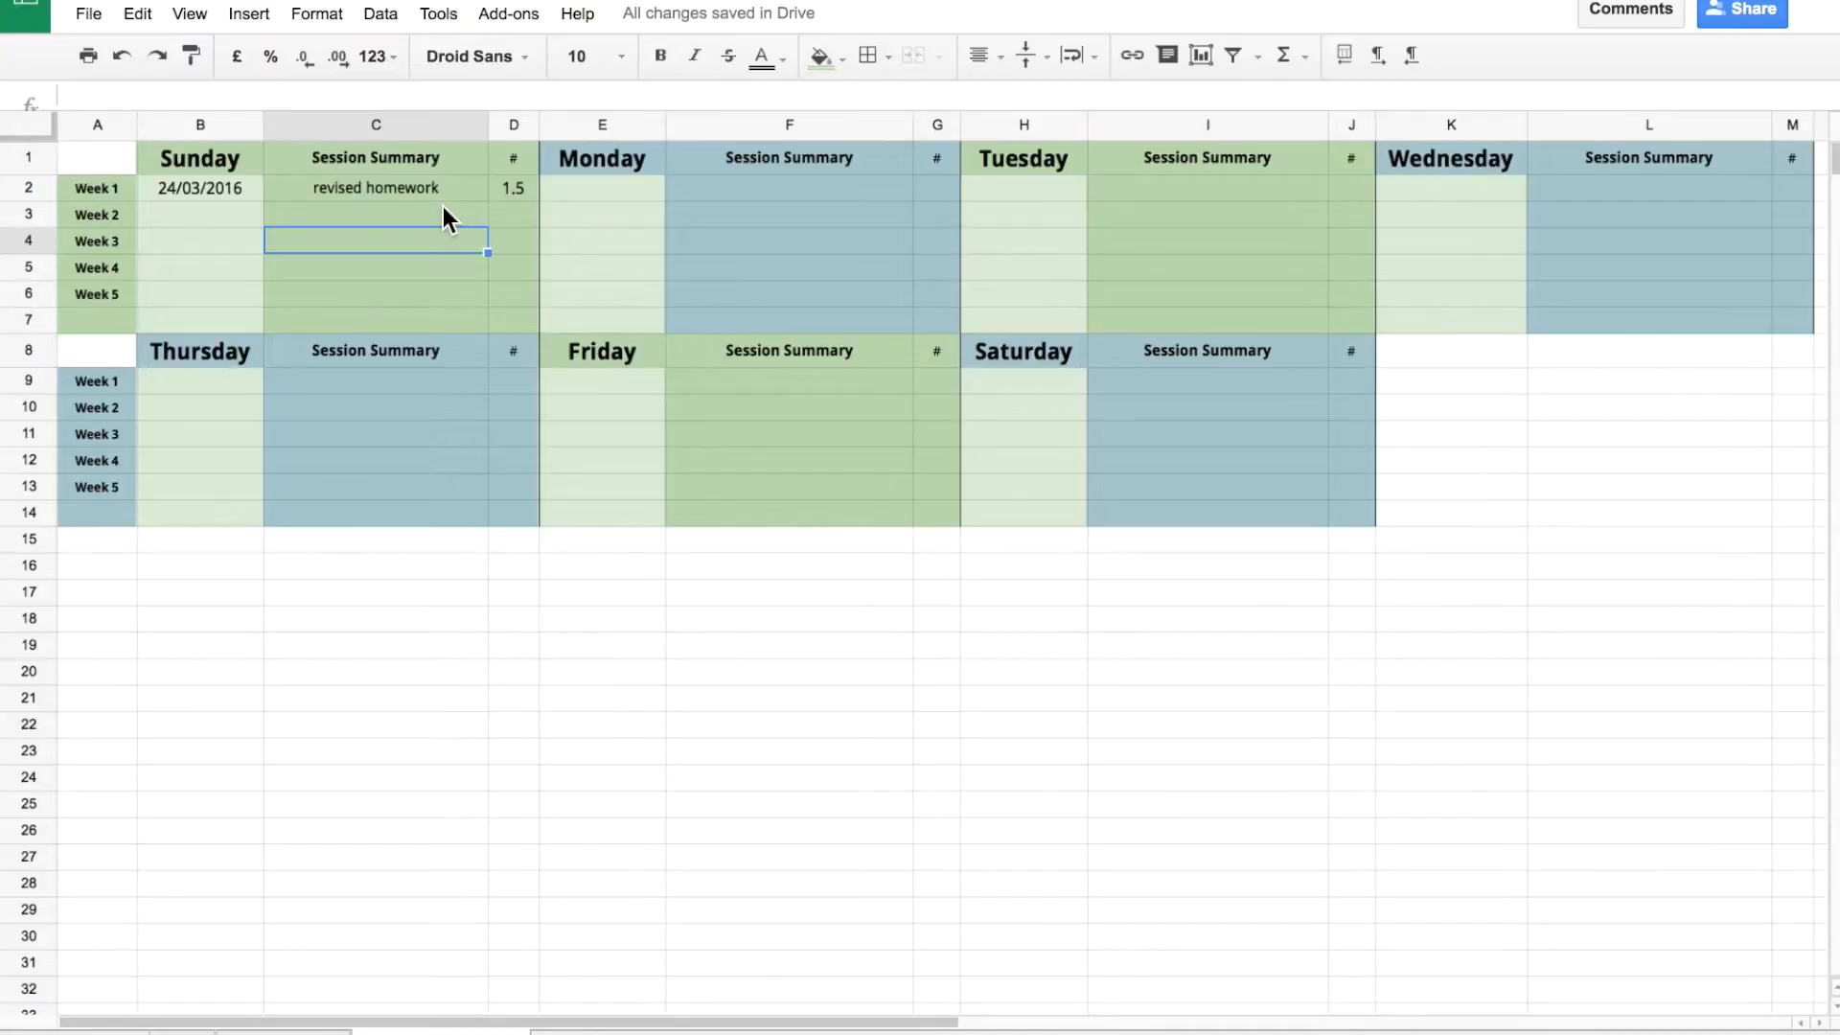
{"action": "left_click", "coordinate": [412, 192]}
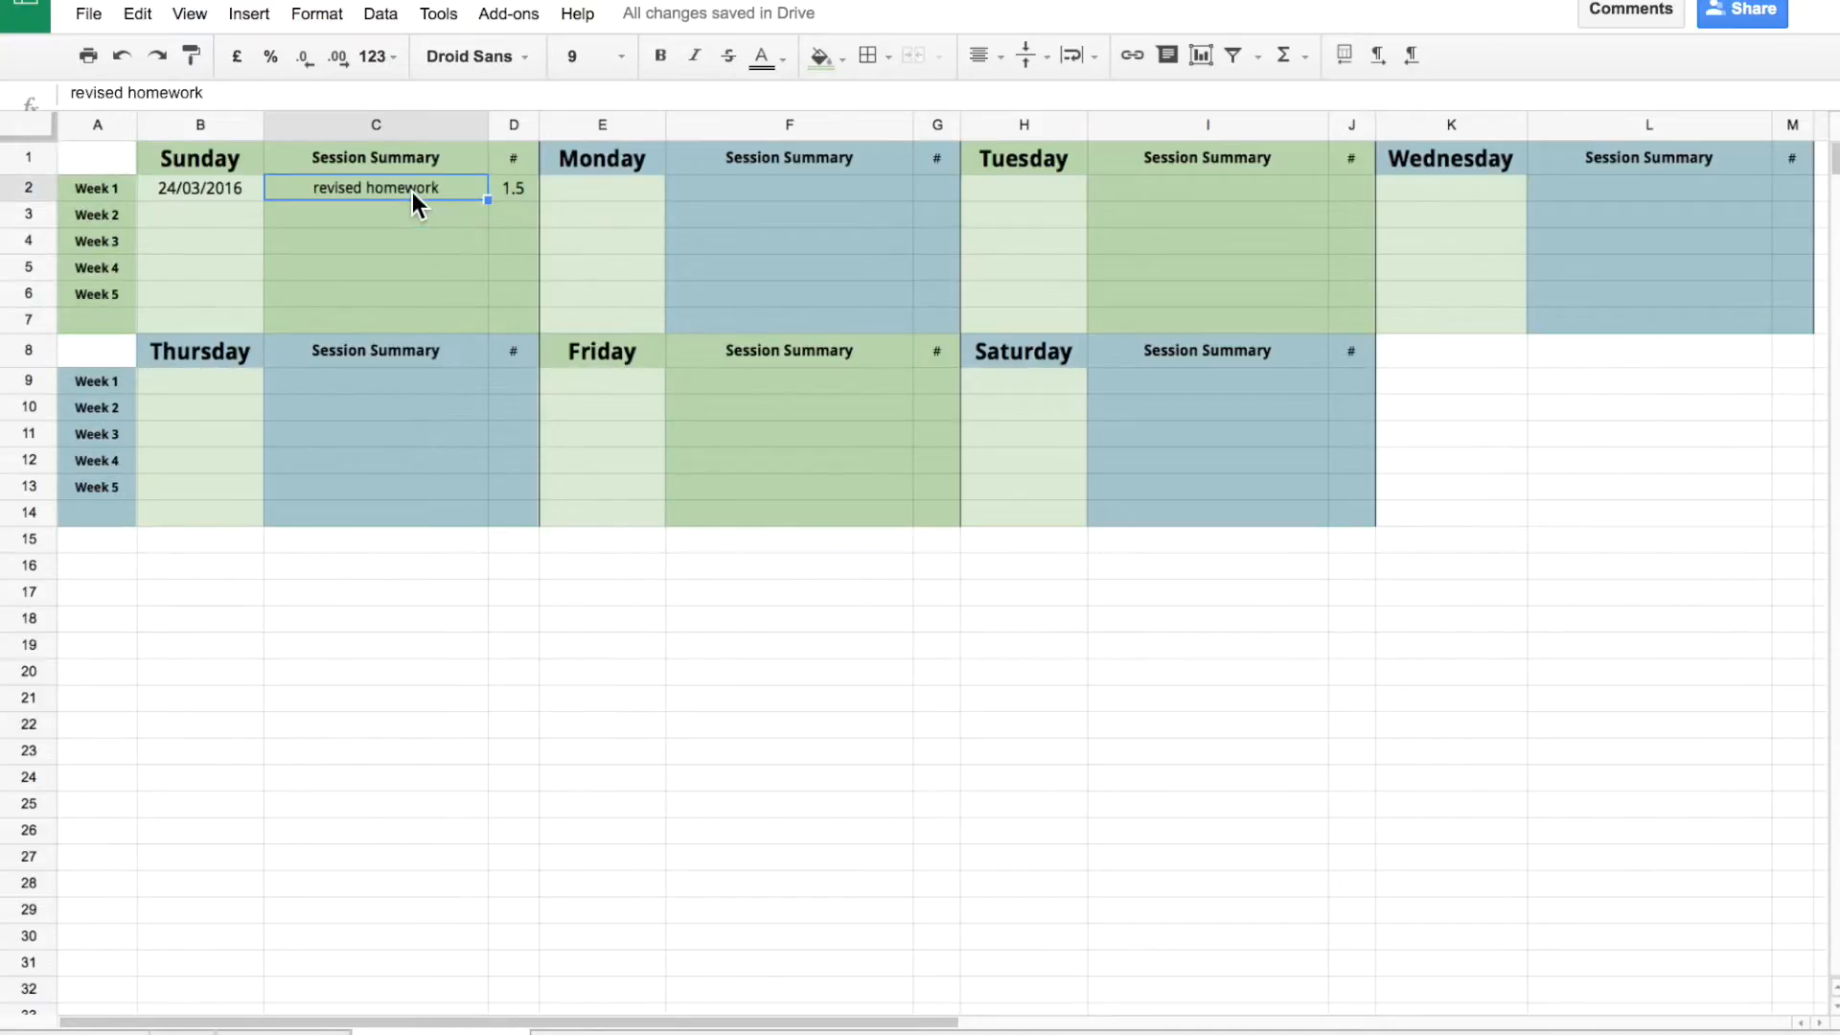
{"action": "type", "text": "used vocabulary flashcards"}
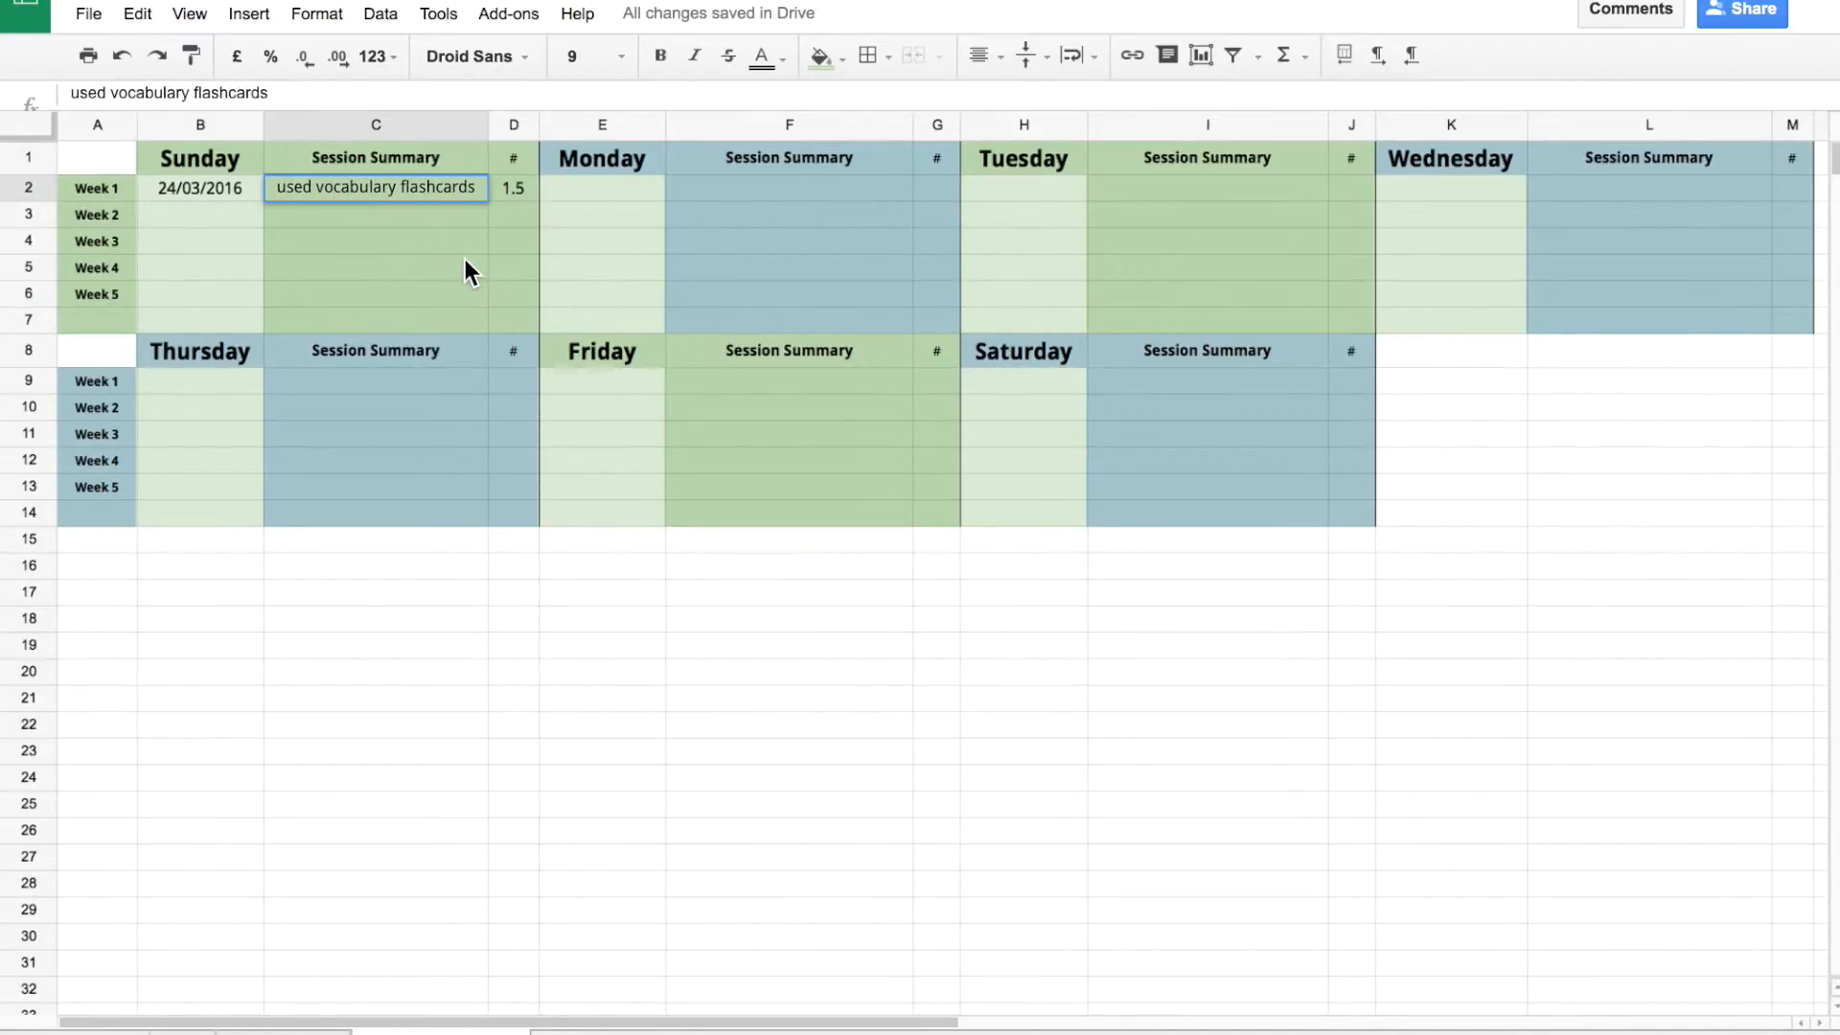
{"action": "left_click", "coordinate": [464, 261]}
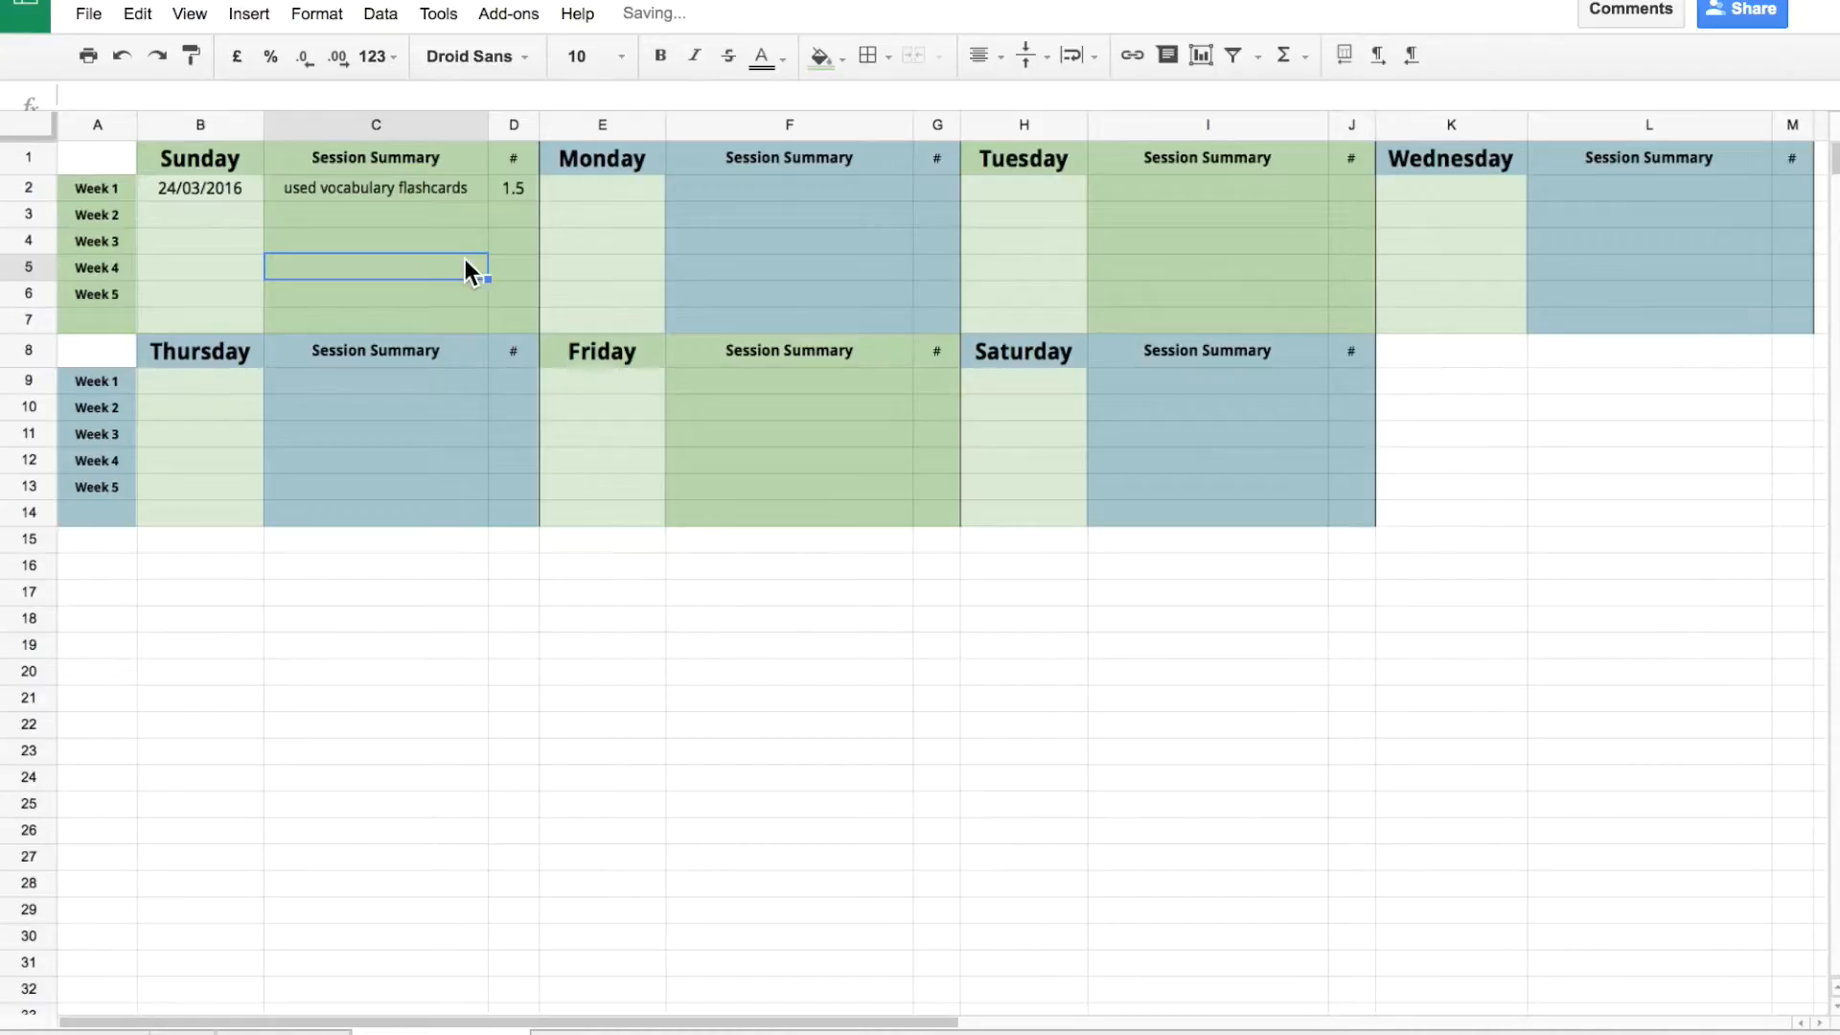
{"action": "left_click", "coordinate": [433, 189]}
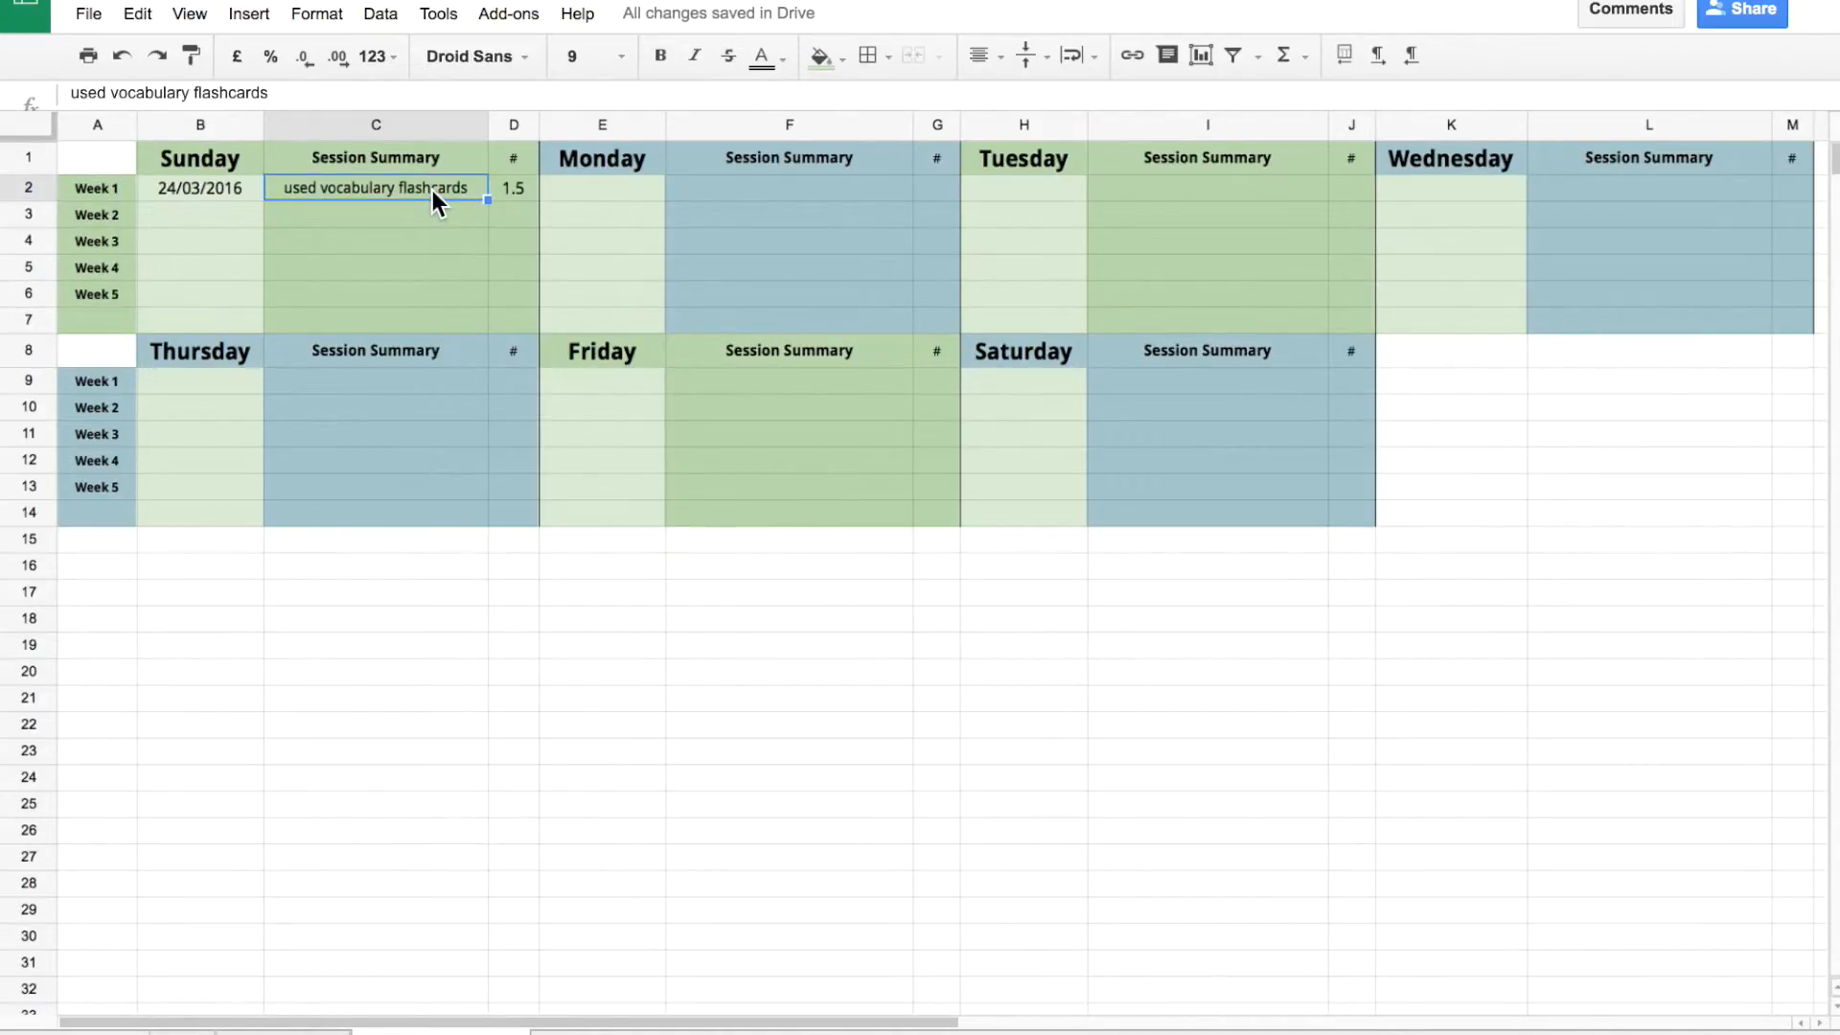
{"action": "type", "text": "jsdklfjklasjdflkasjflk;ajsflkajsdflkjasflkjsalkdfj"}
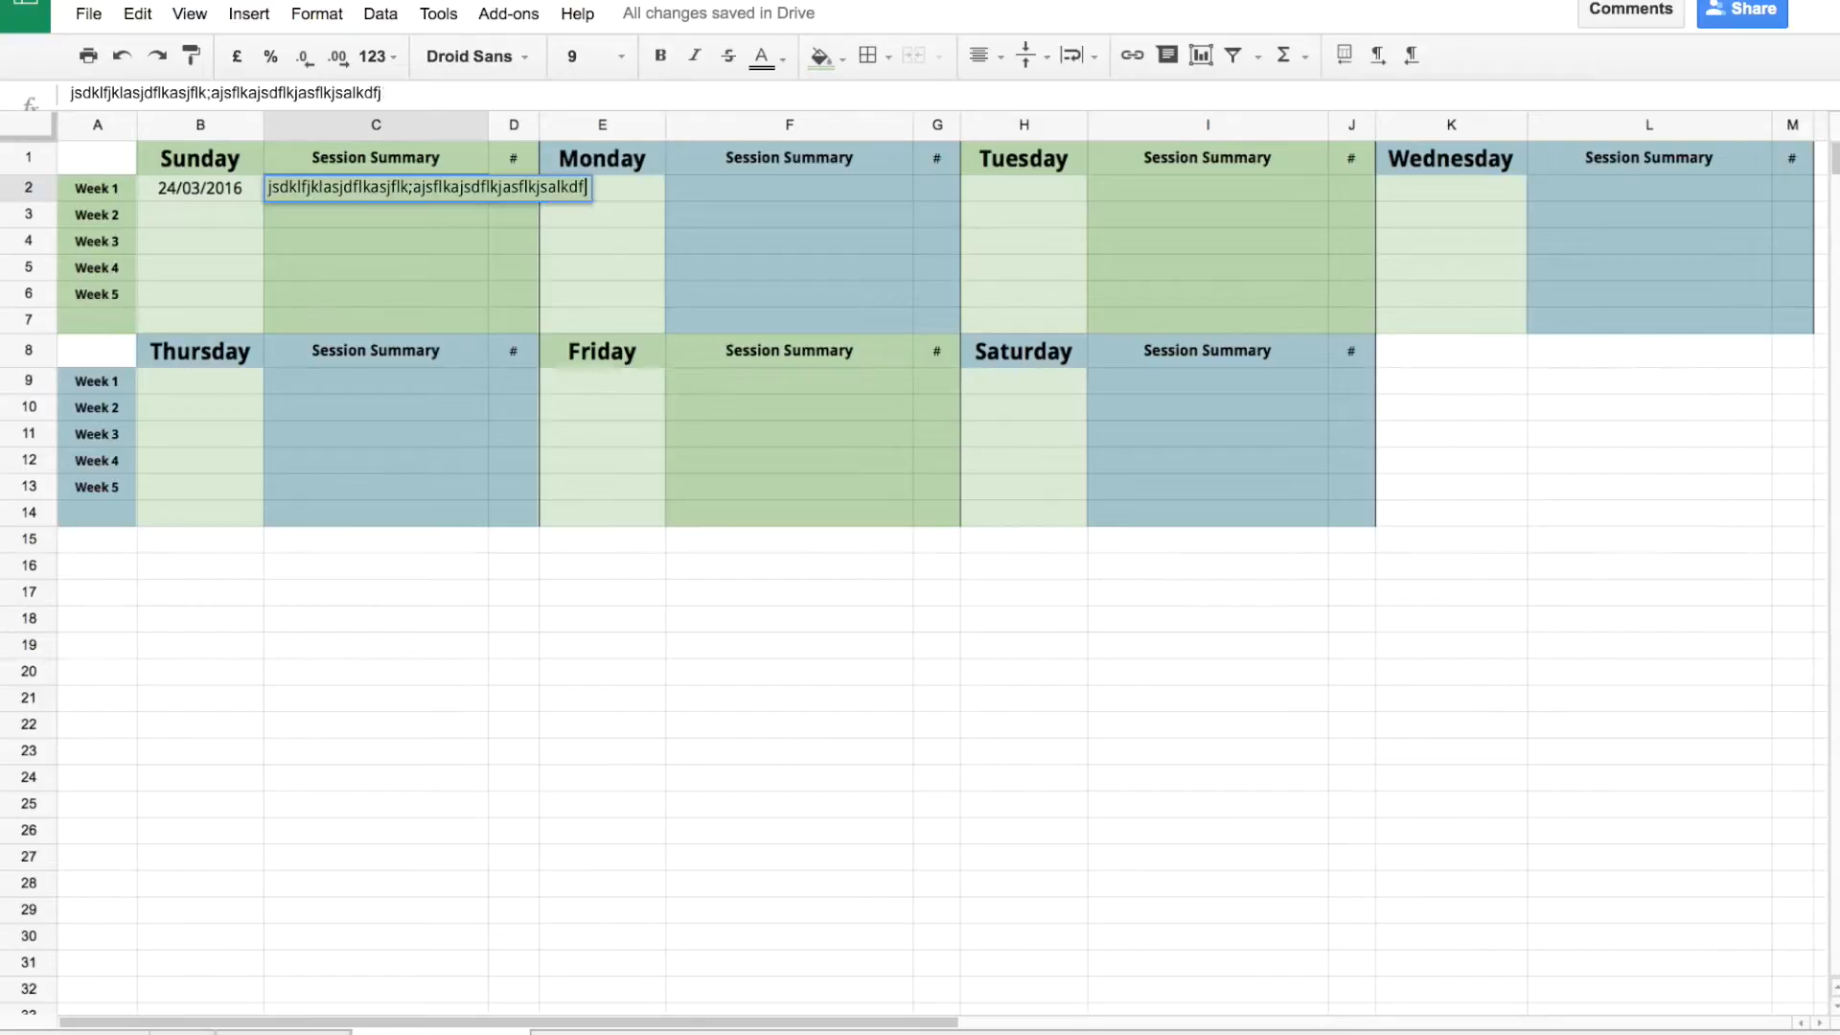
{"action": "type", "text": "laksjflkasjfasf"}
{"action": "left_click", "coordinate": [446, 301]}
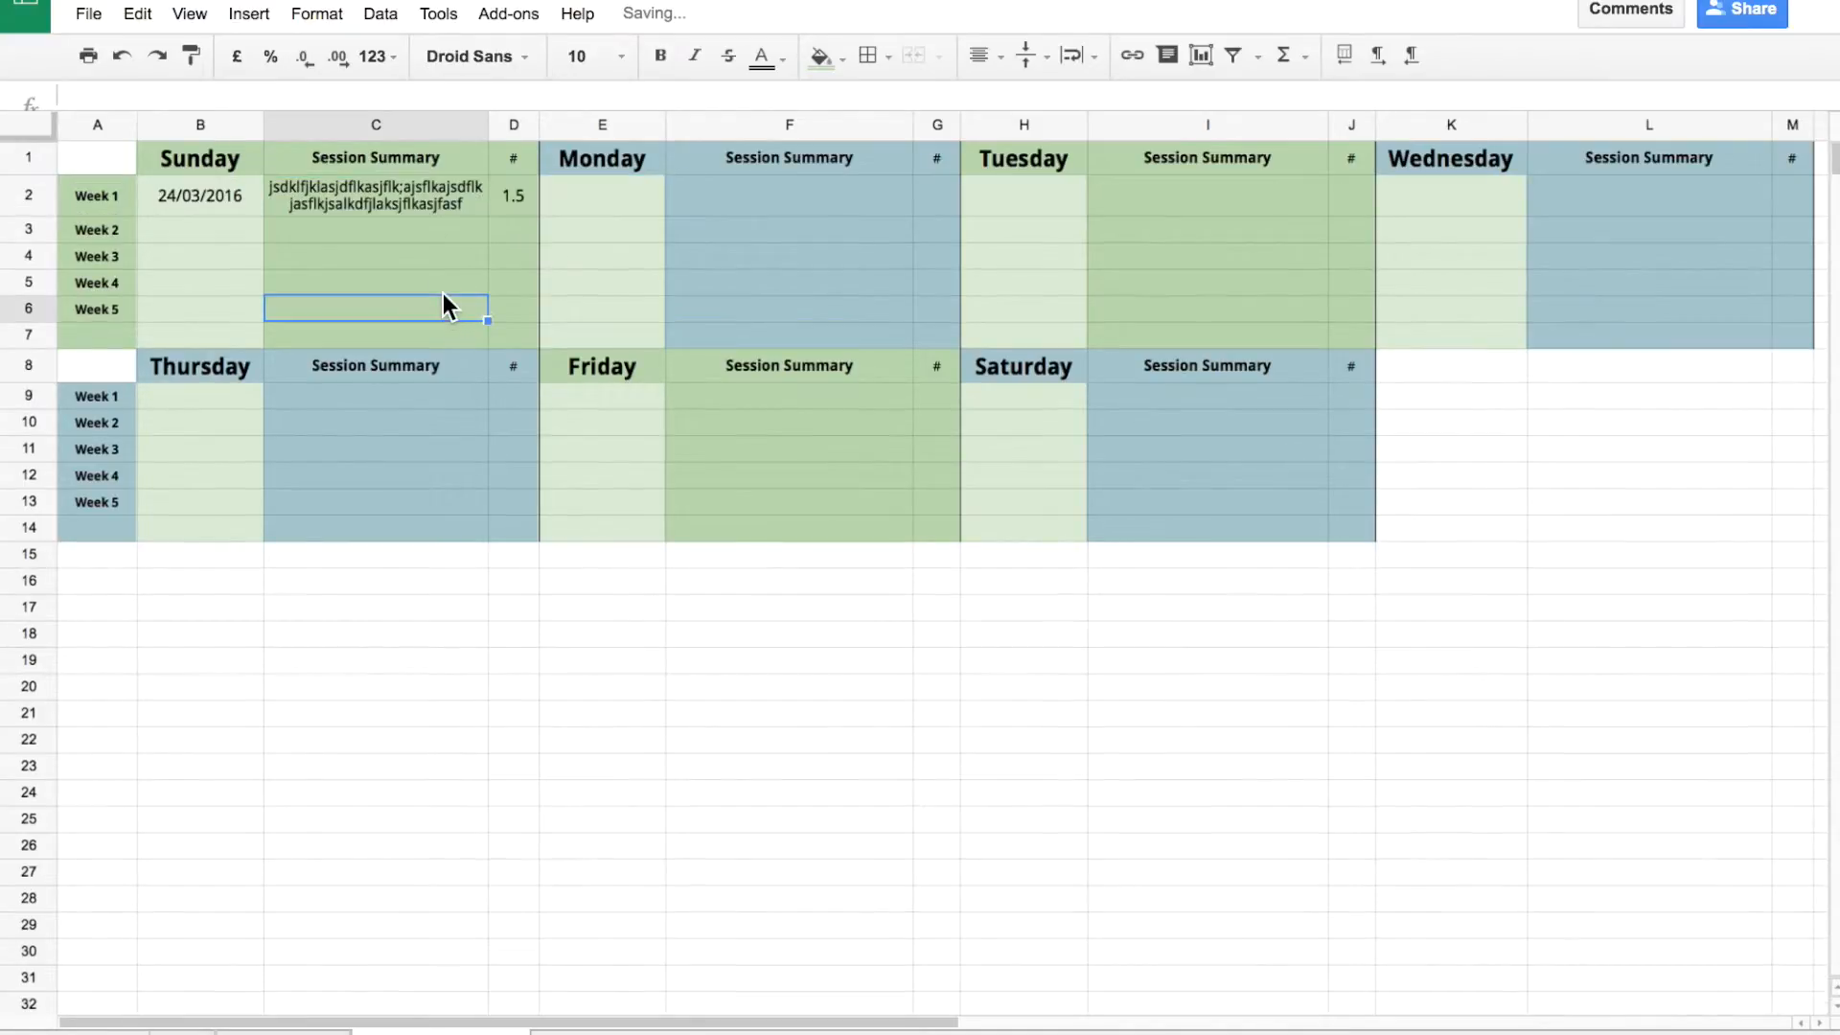
Set C2's text wrapping to Clip, then back to Wrap so it spans two lines.
{"action": "left_click", "coordinate": [445, 204]}
{"action": "left_click", "coordinate": [1085, 65]}
{"action": "left_click", "coordinate": [1153, 100]}
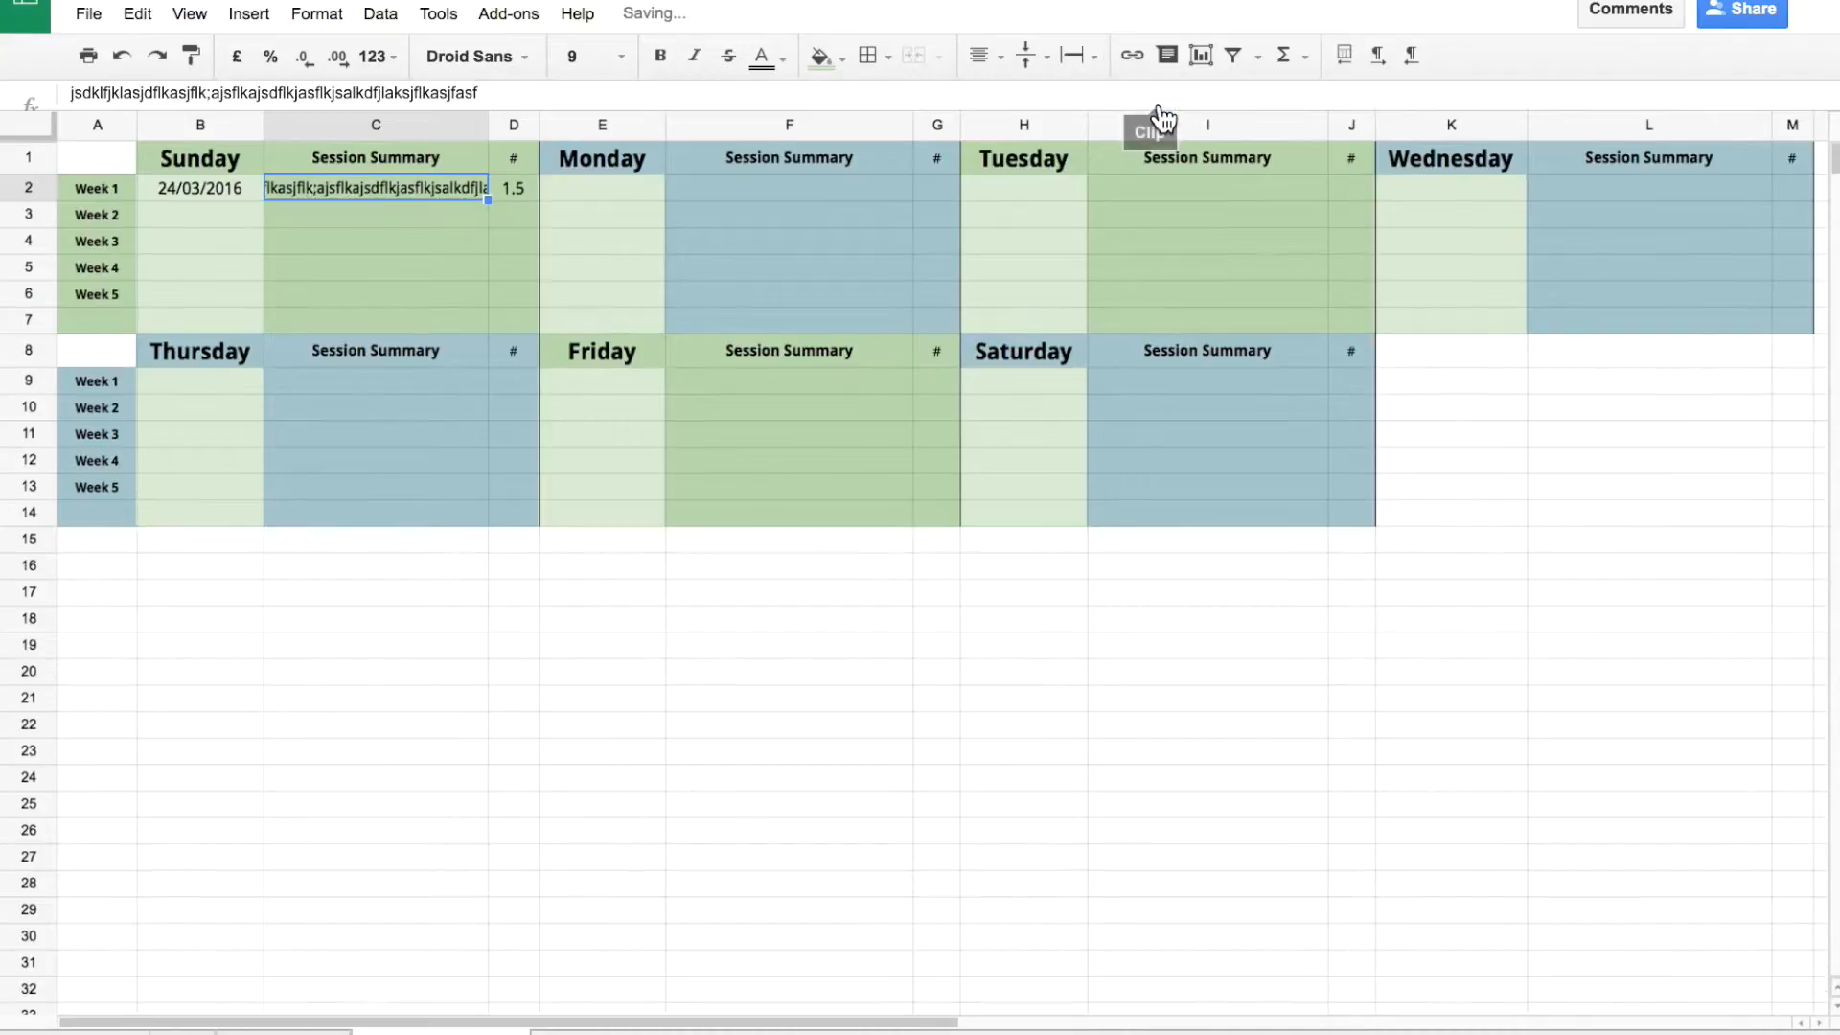
{"action": "left_click", "coordinate": [350, 216]}
{"action": "left_click", "coordinate": [338, 191]}
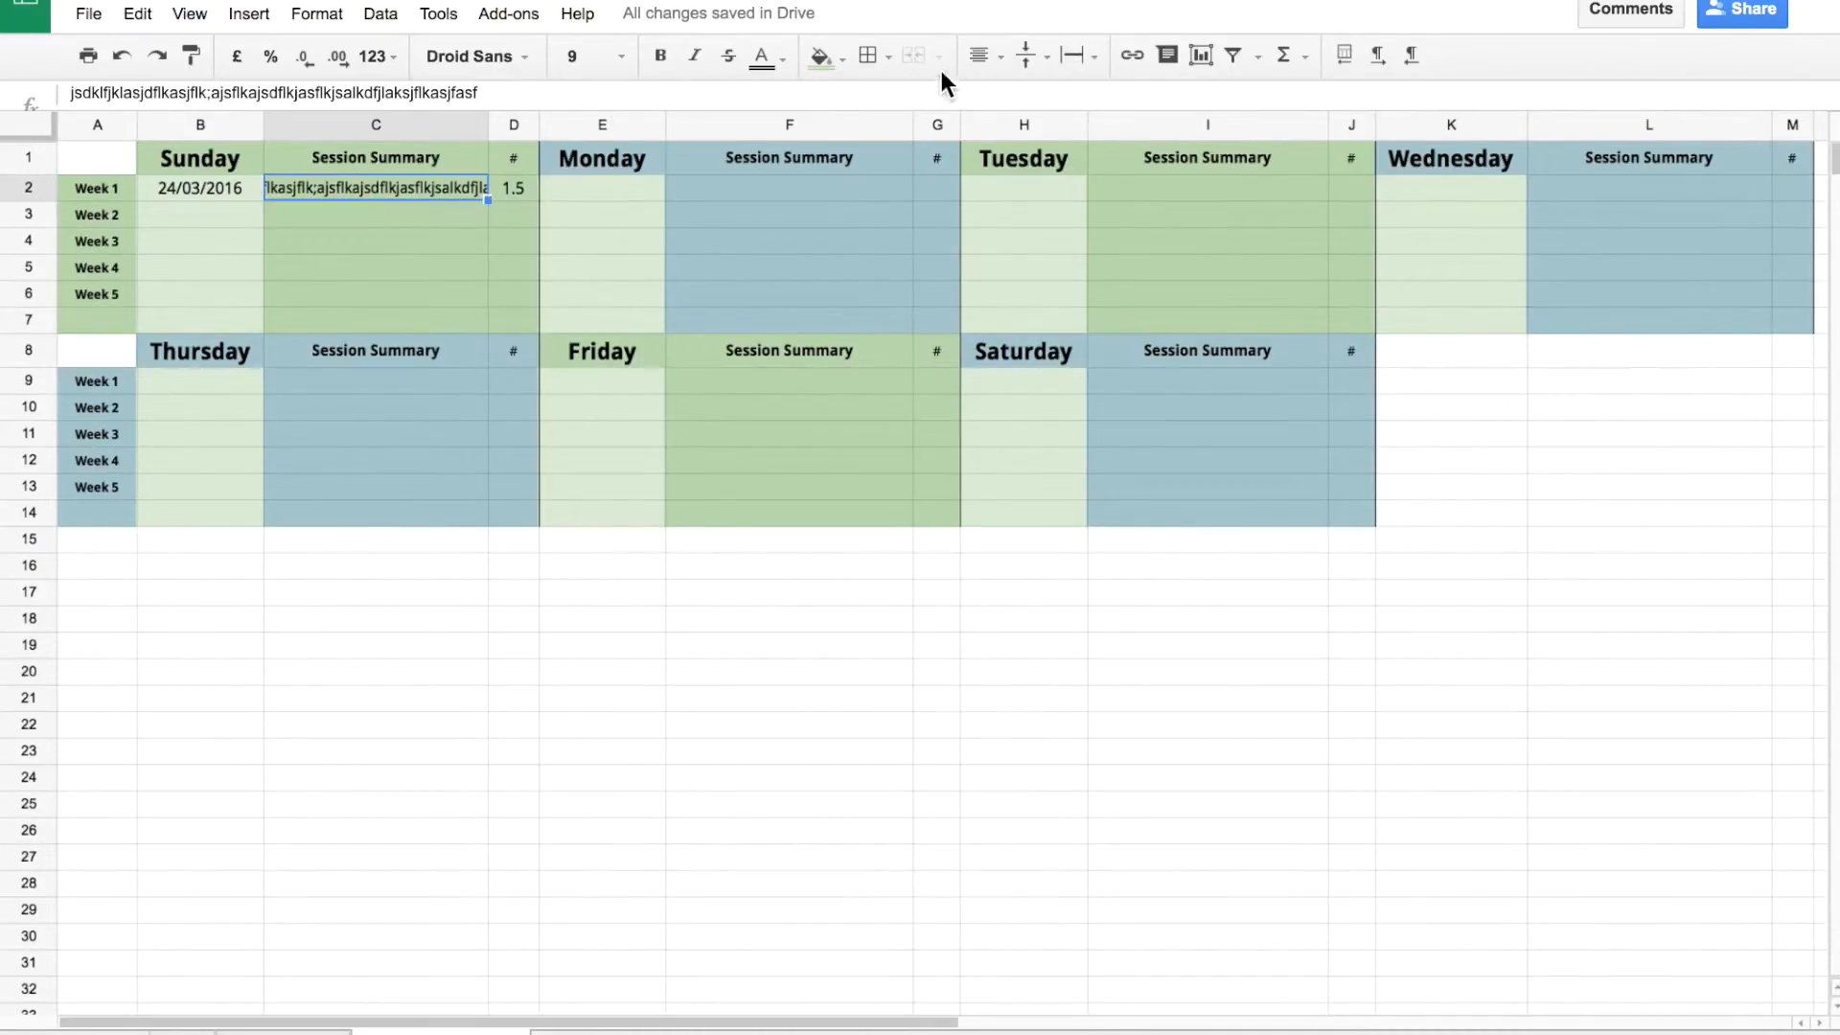
{"action": "left_click", "coordinate": [1068, 63]}
{"action": "left_click", "coordinate": [1127, 100]}
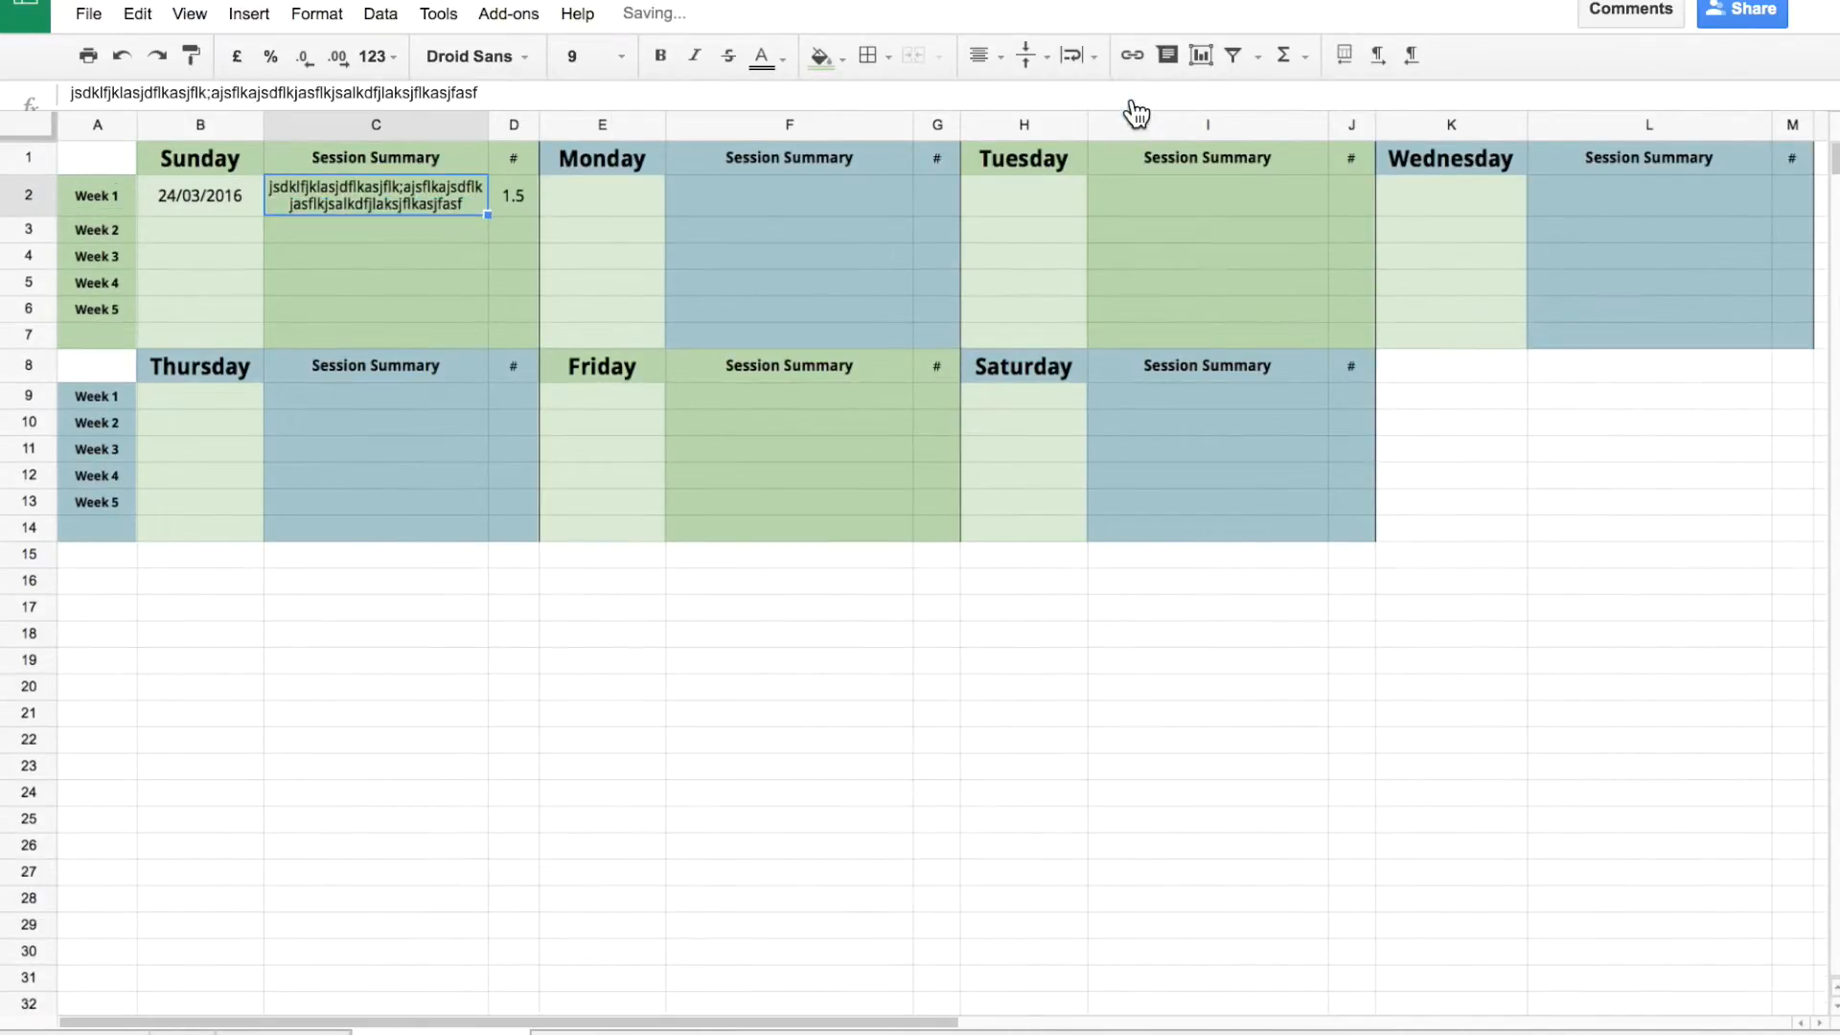
{"action": "left_click", "coordinate": [729, 261]}
{"action": "left_click", "coordinate": [514, 203]}
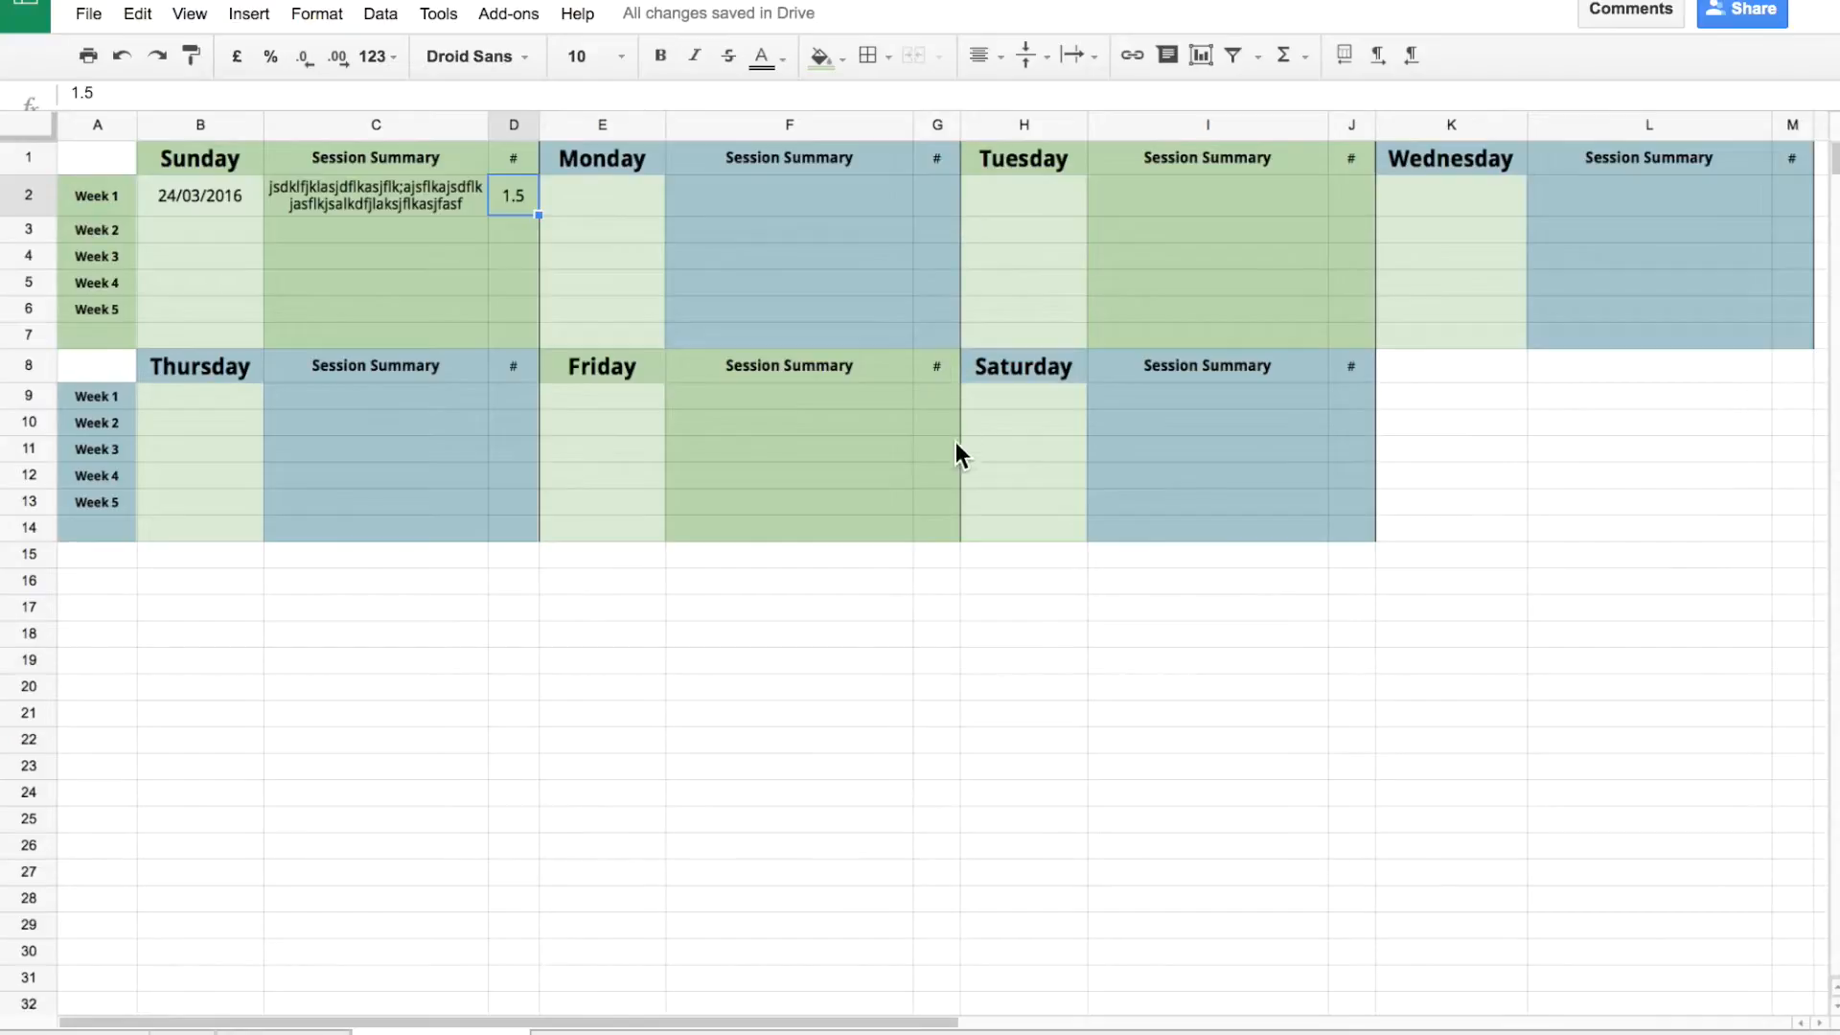
Check J Sheet, then log 25/03/2015 in E2 and 0 hours in G2.
{"action": "left_click", "coordinate": [182, 1033]}
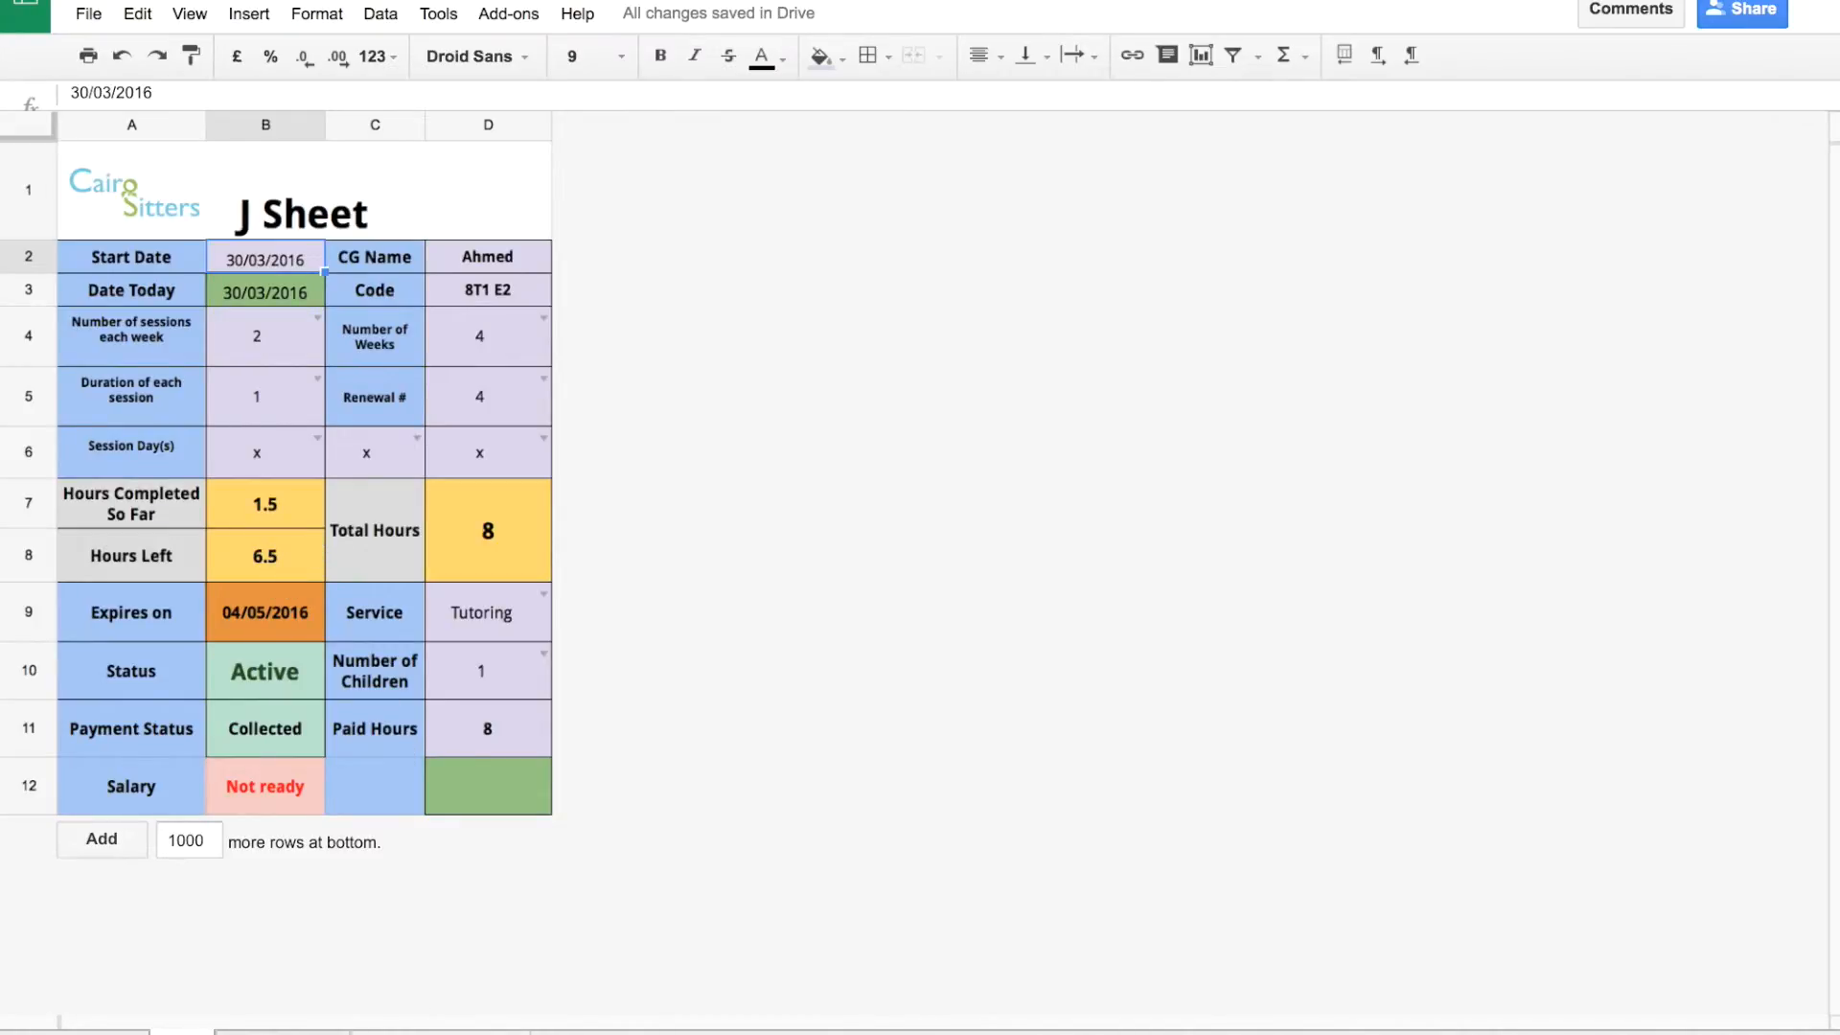
{"action": "left_click", "coordinate": [441, 1032]}
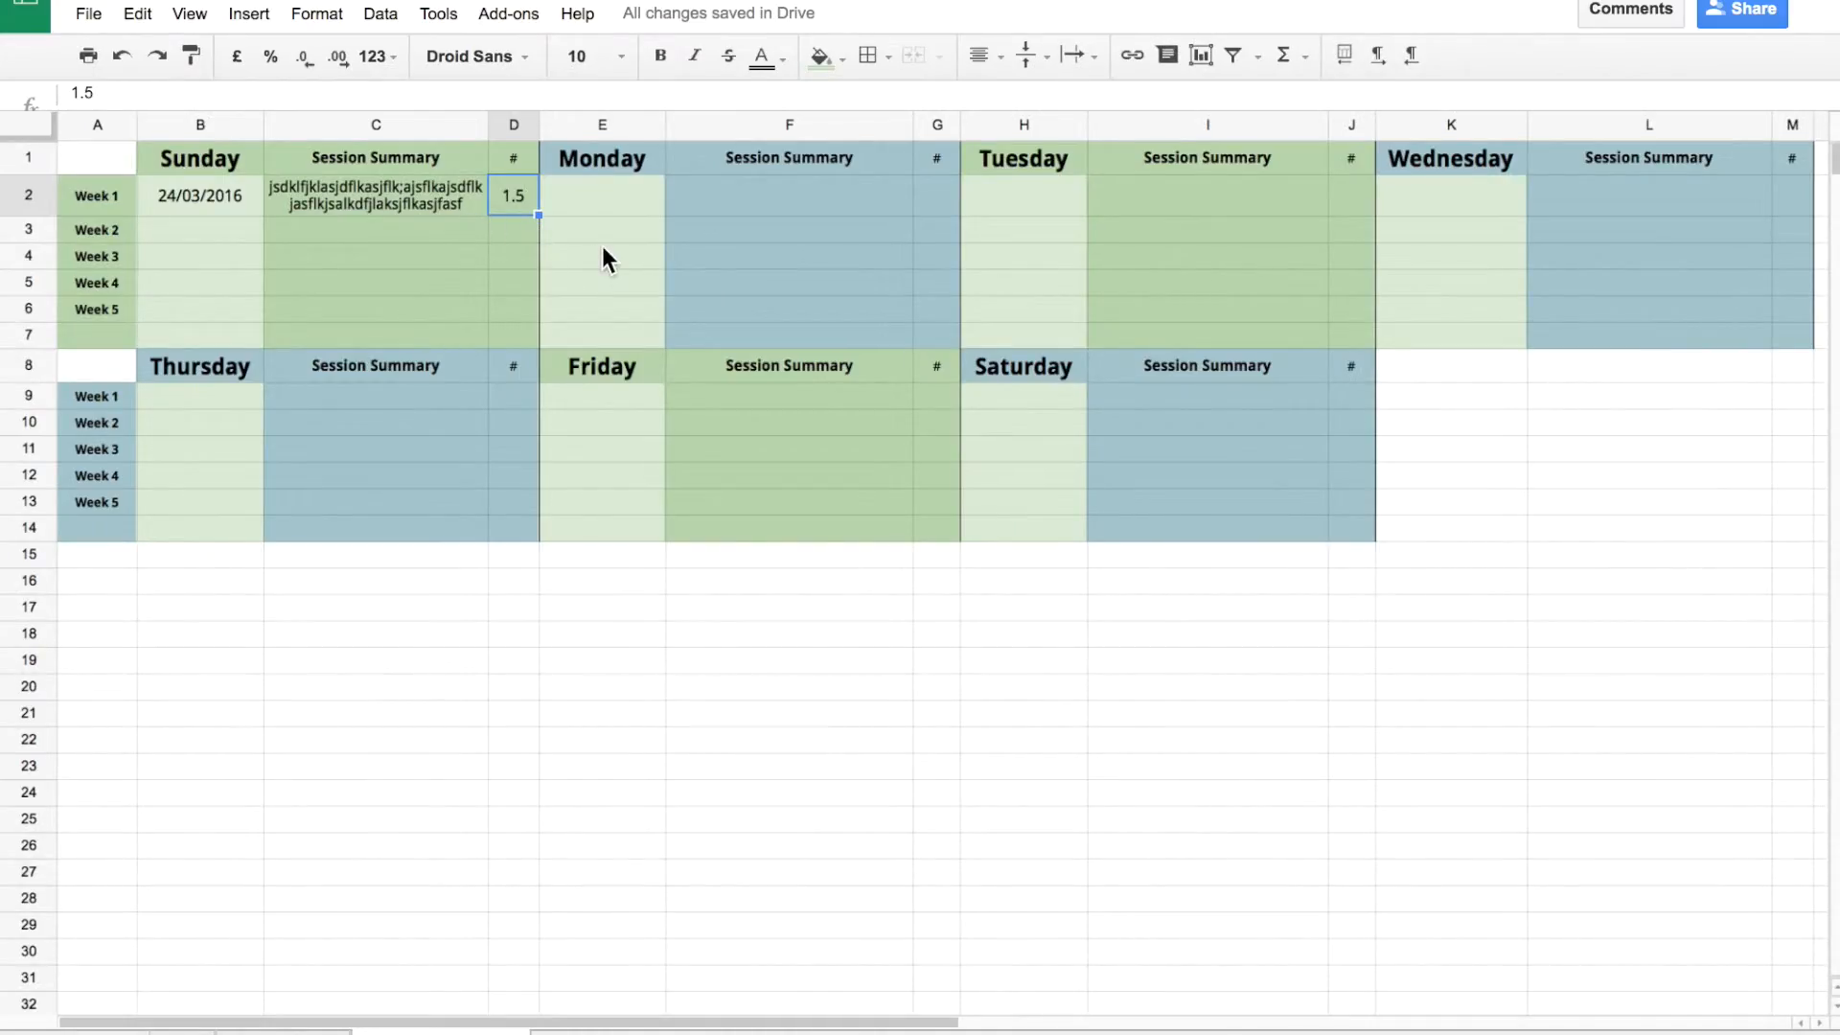
{"action": "left_click", "coordinate": [602, 206]}
{"action": "type", "text": "2"}
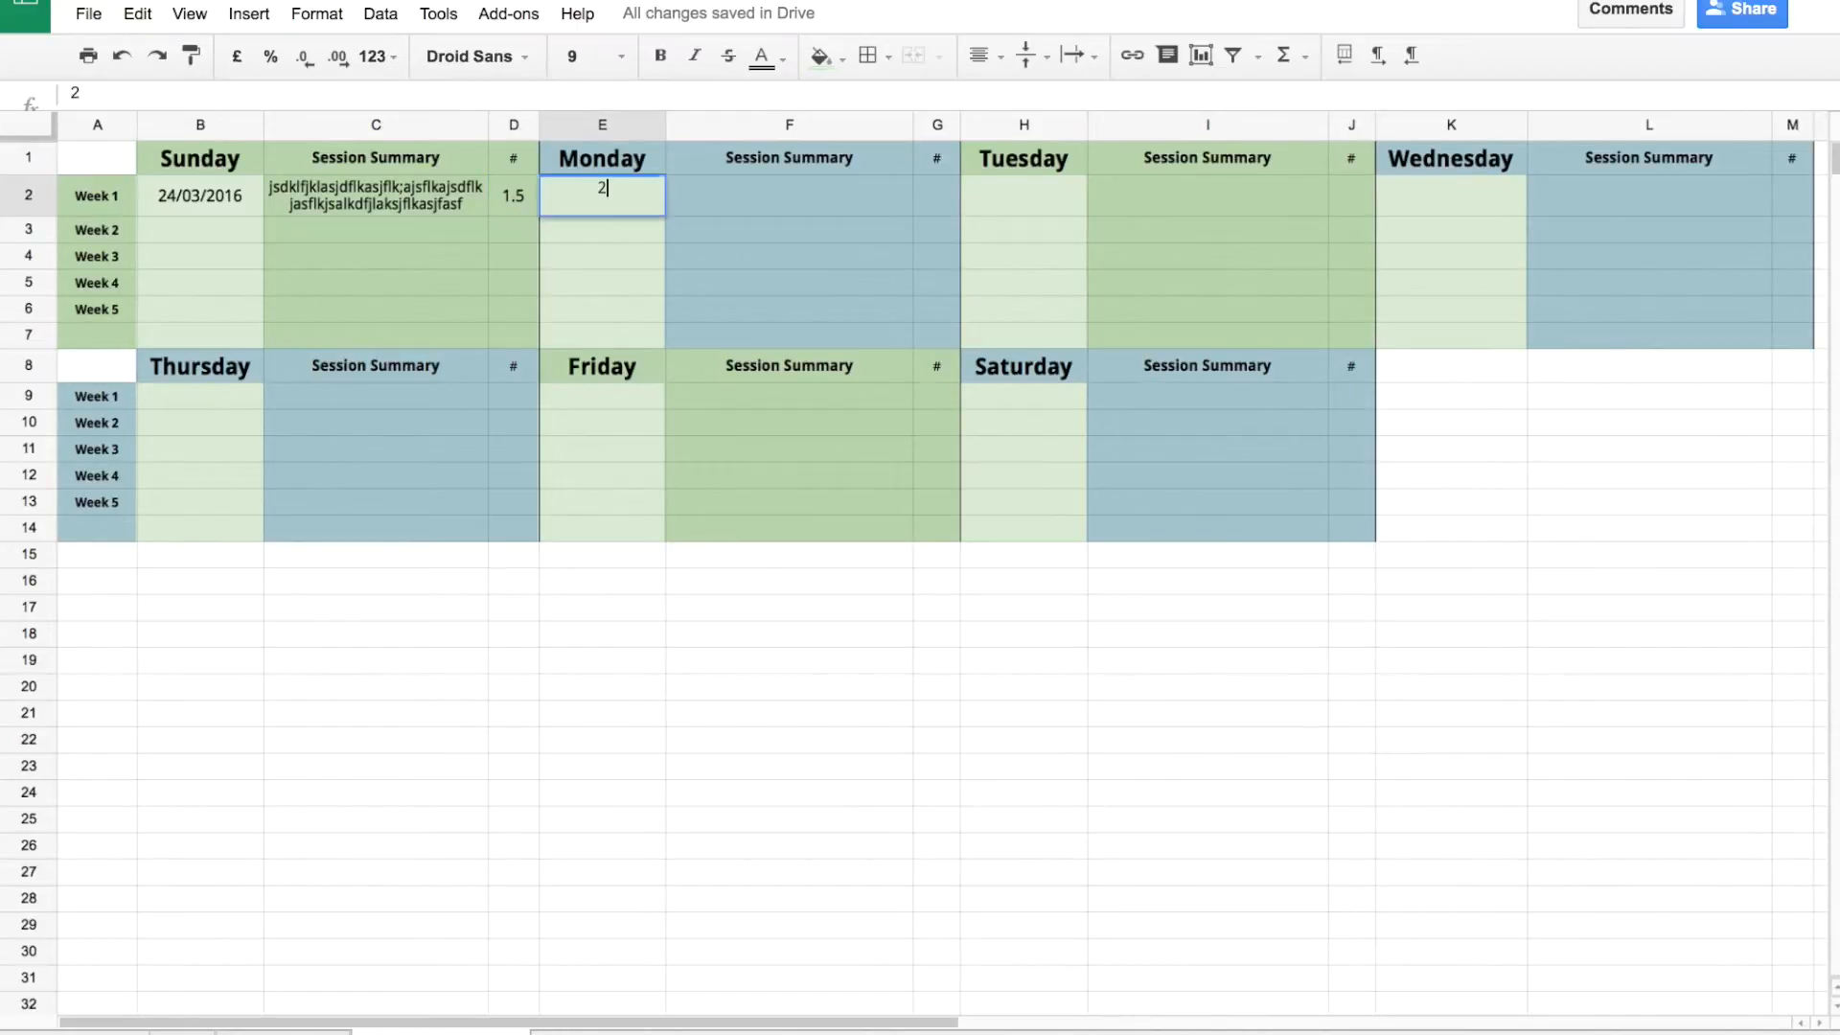
{"action": "type", "text": "5/03/2015"}
{"action": "key", "text": "Tab"}
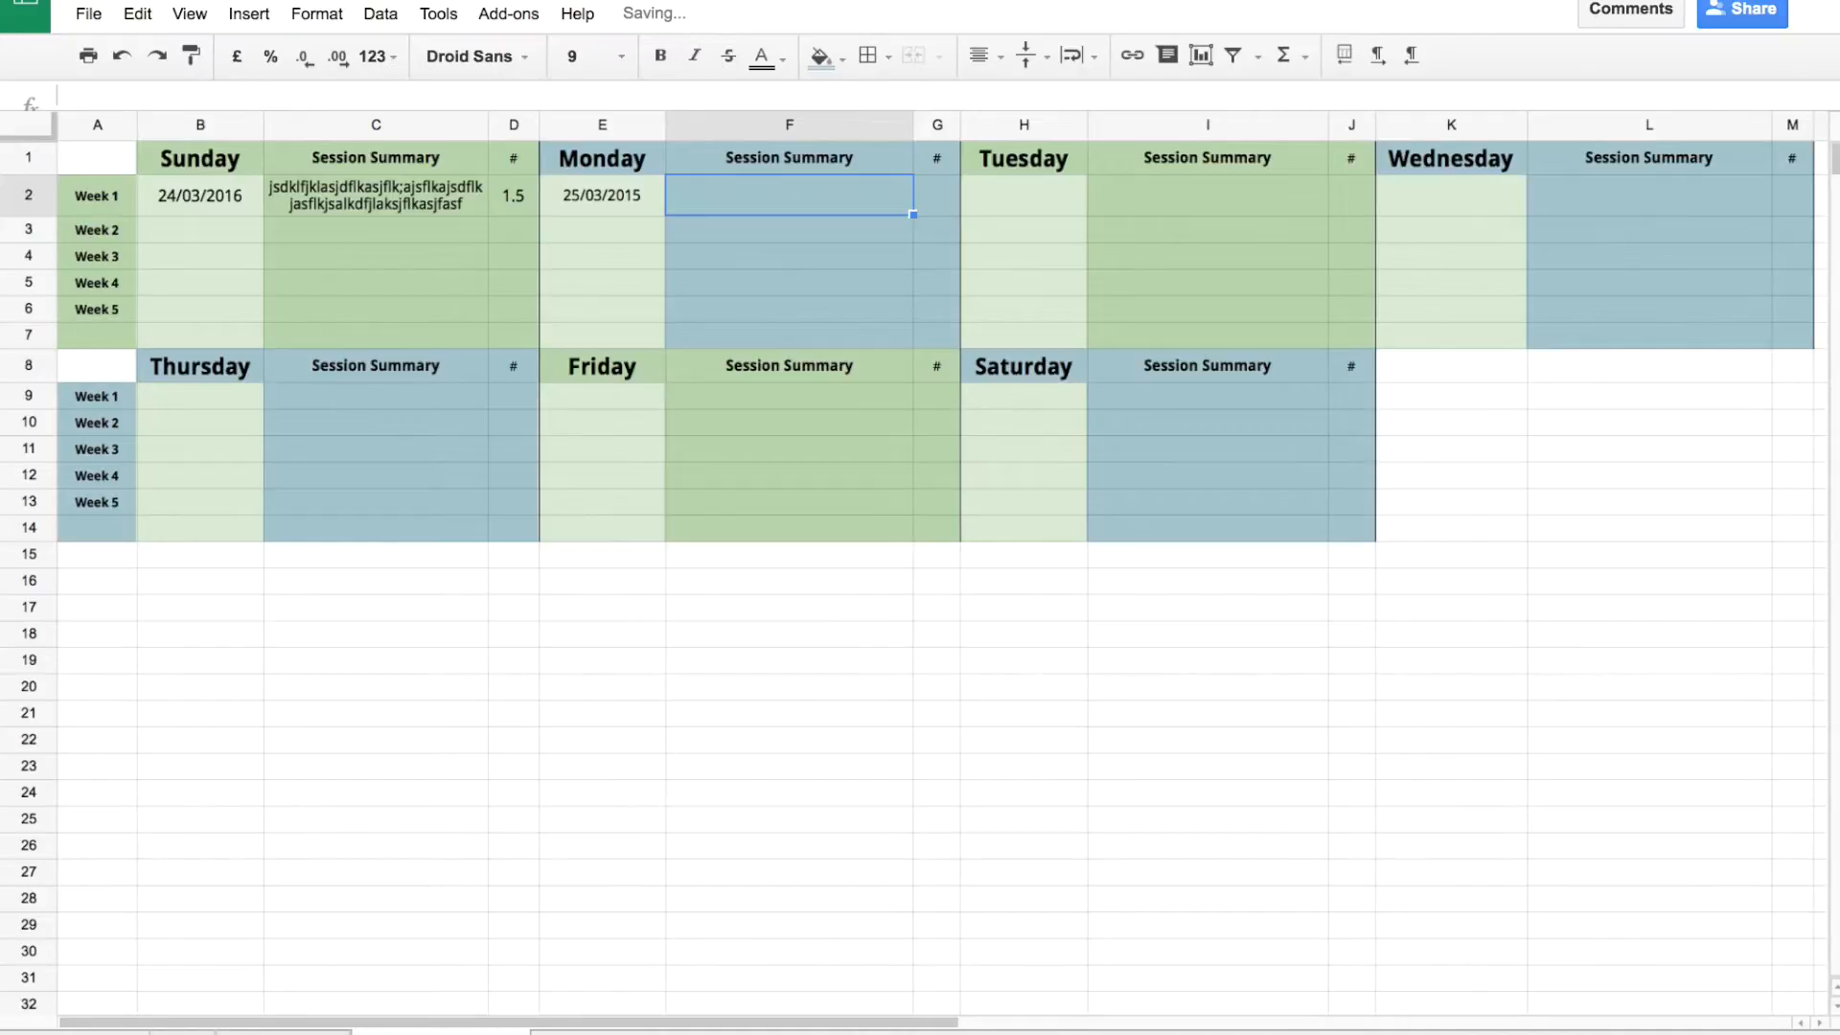
{"action": "key", "text": "Tab"}
{"action": "type", "text": "0"}
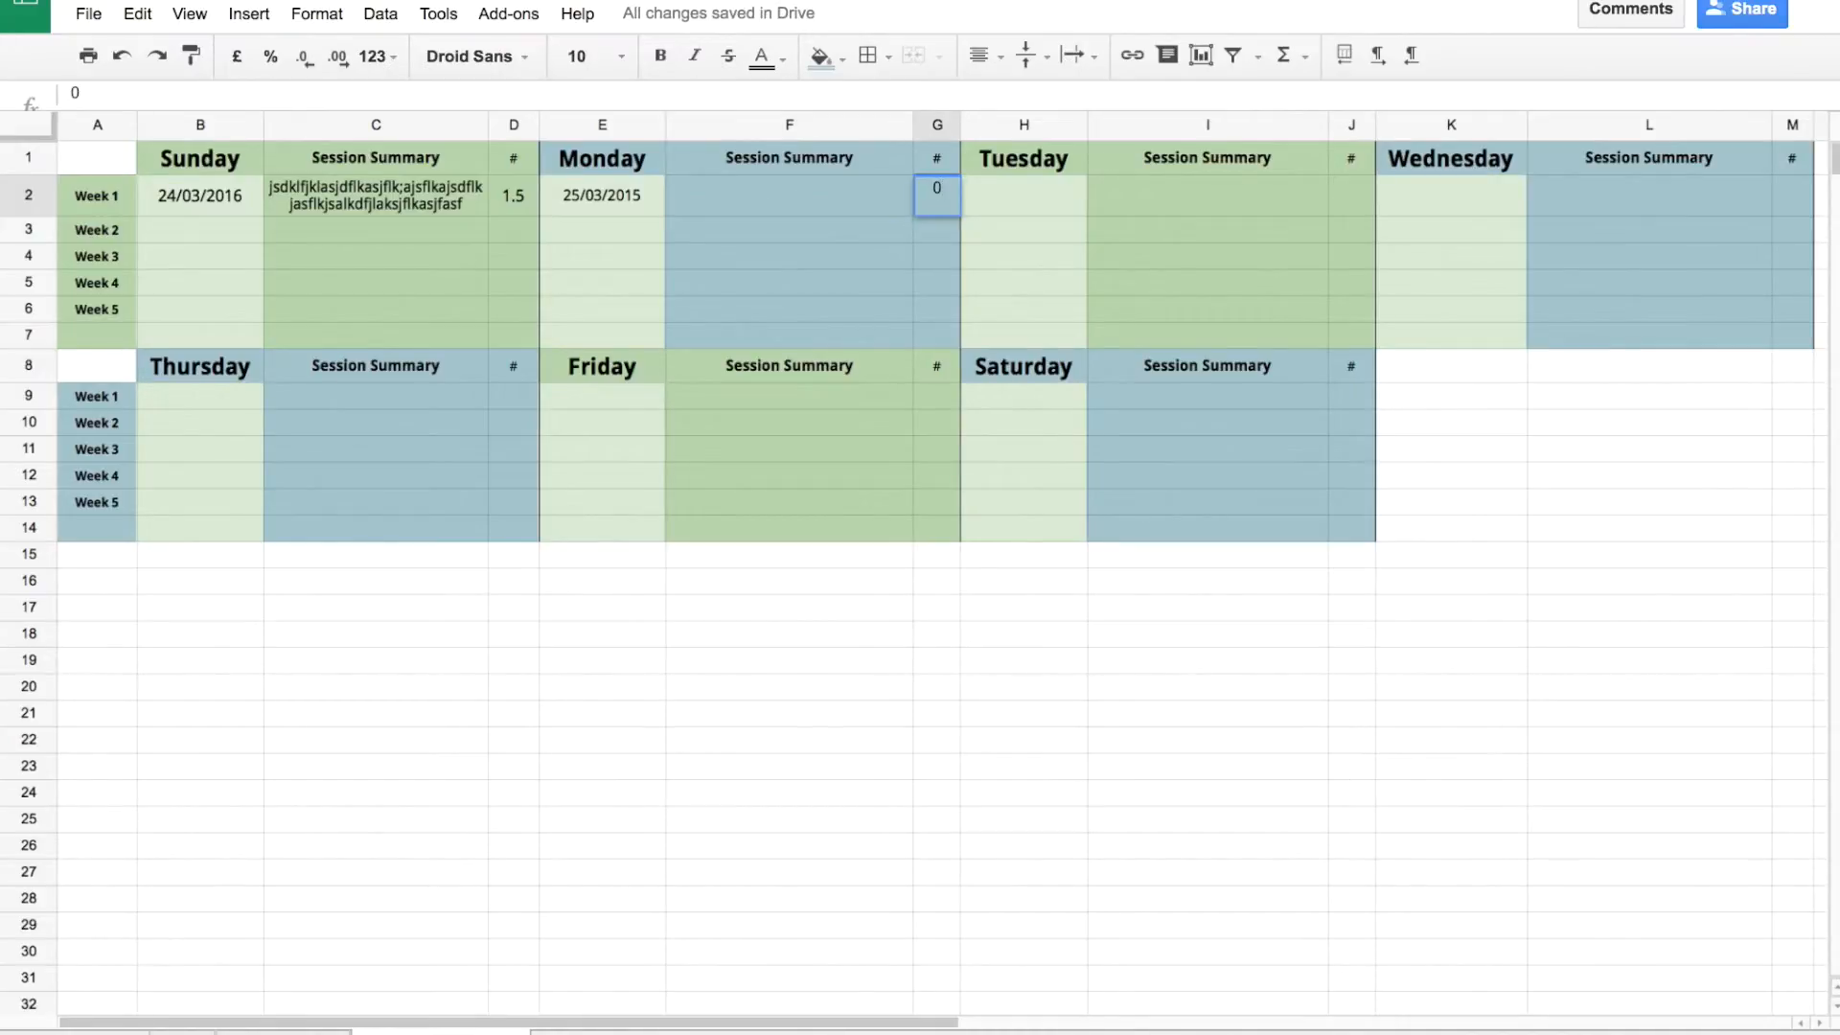
Comment on G2: 'Cancelled by Client. Rescheduled for xx/xx/xxxx'.
{"action": "left_click", "coordinate": [1164, 53]}
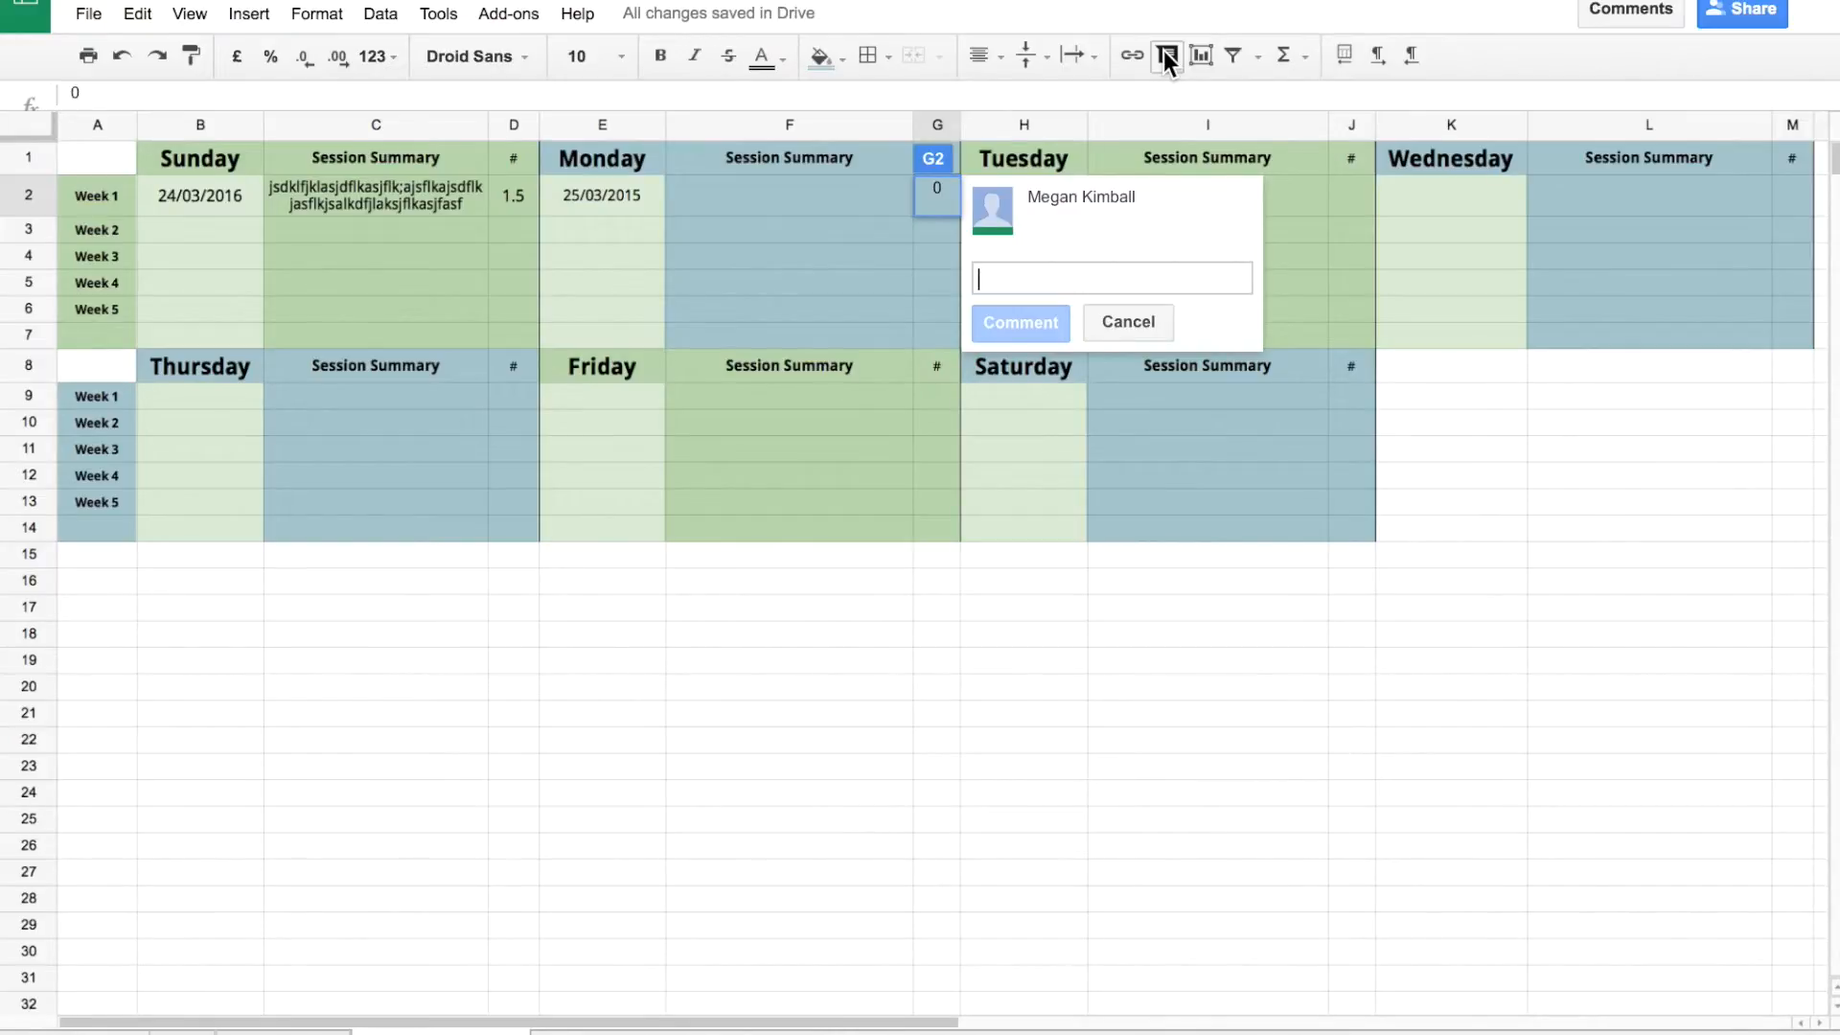
{"action": "type", "text": "Cancelled "}
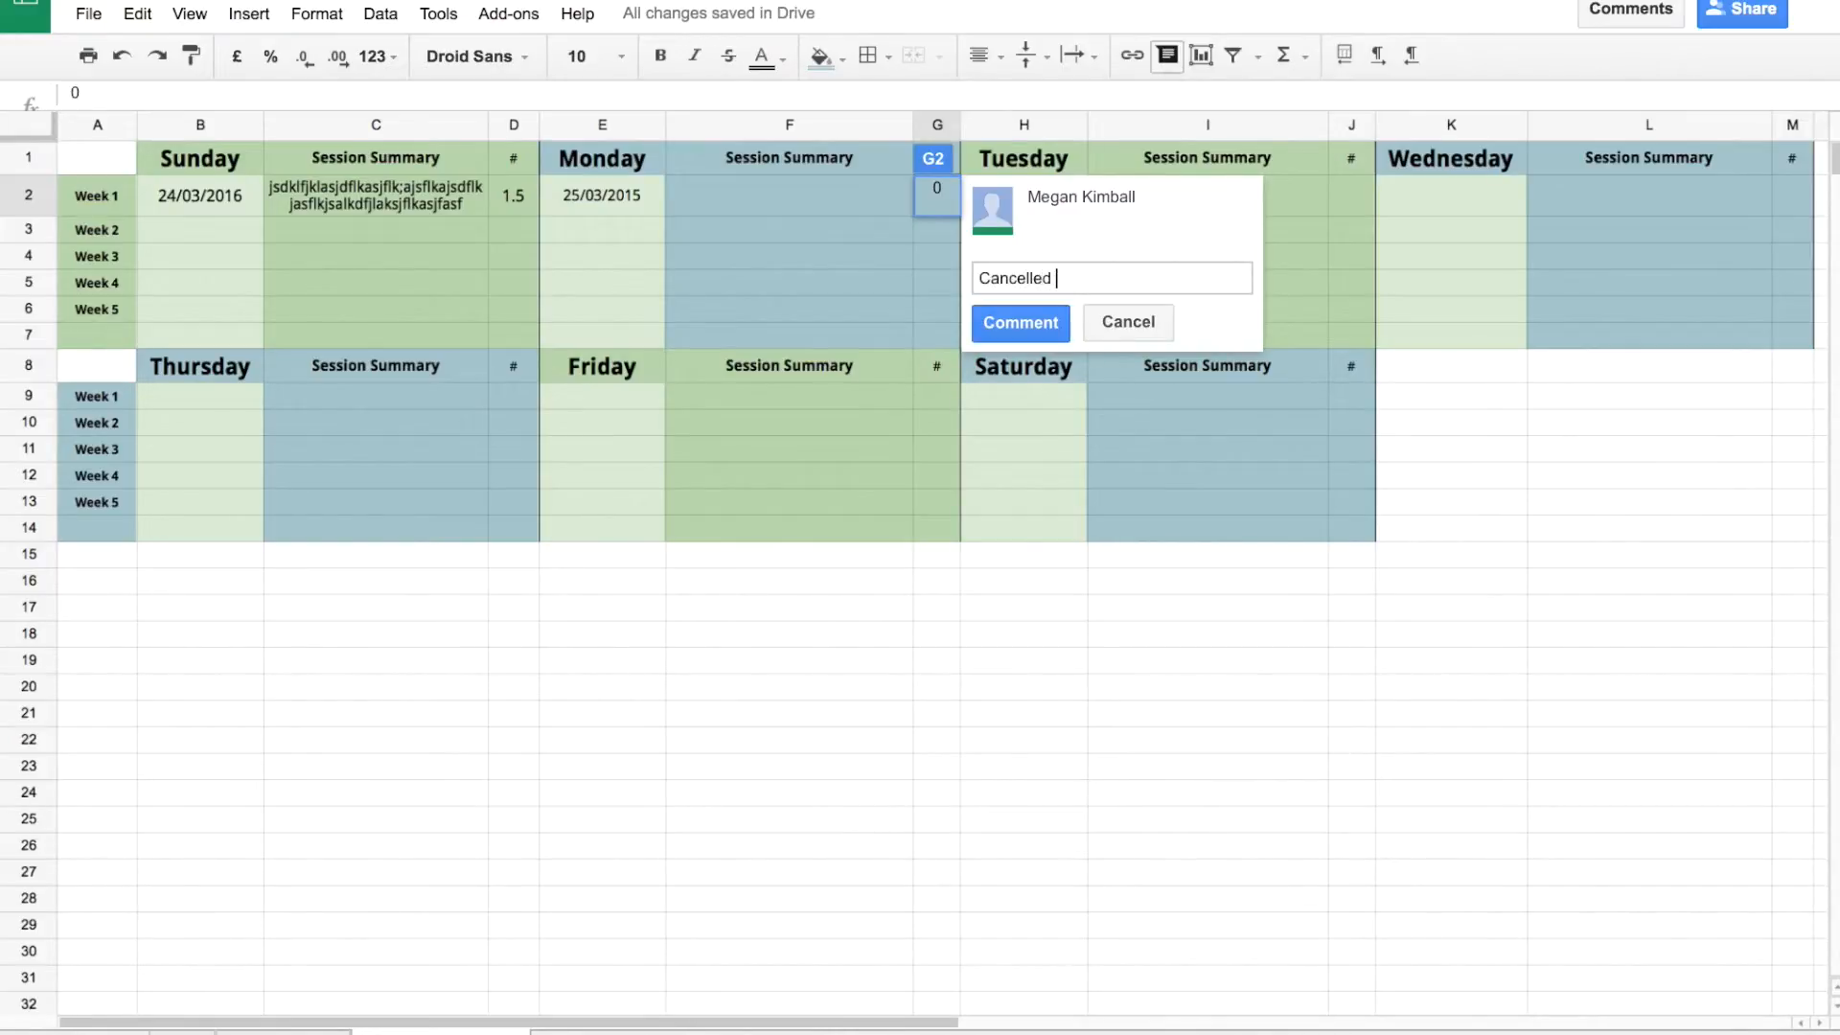
{"action": "type", "text": "by Clinet."}
{"action": "key", "text": "BackSpace"}
{"action": "key", "text": "BackSpace"}
{"action": "key", "text": "BackSpace"}
{"action": "key", "text": "BackSpace"}
{"action": "key", "text": "BackSpace"}
{"action": "type", "text": "ent. Rescheduled for x"}
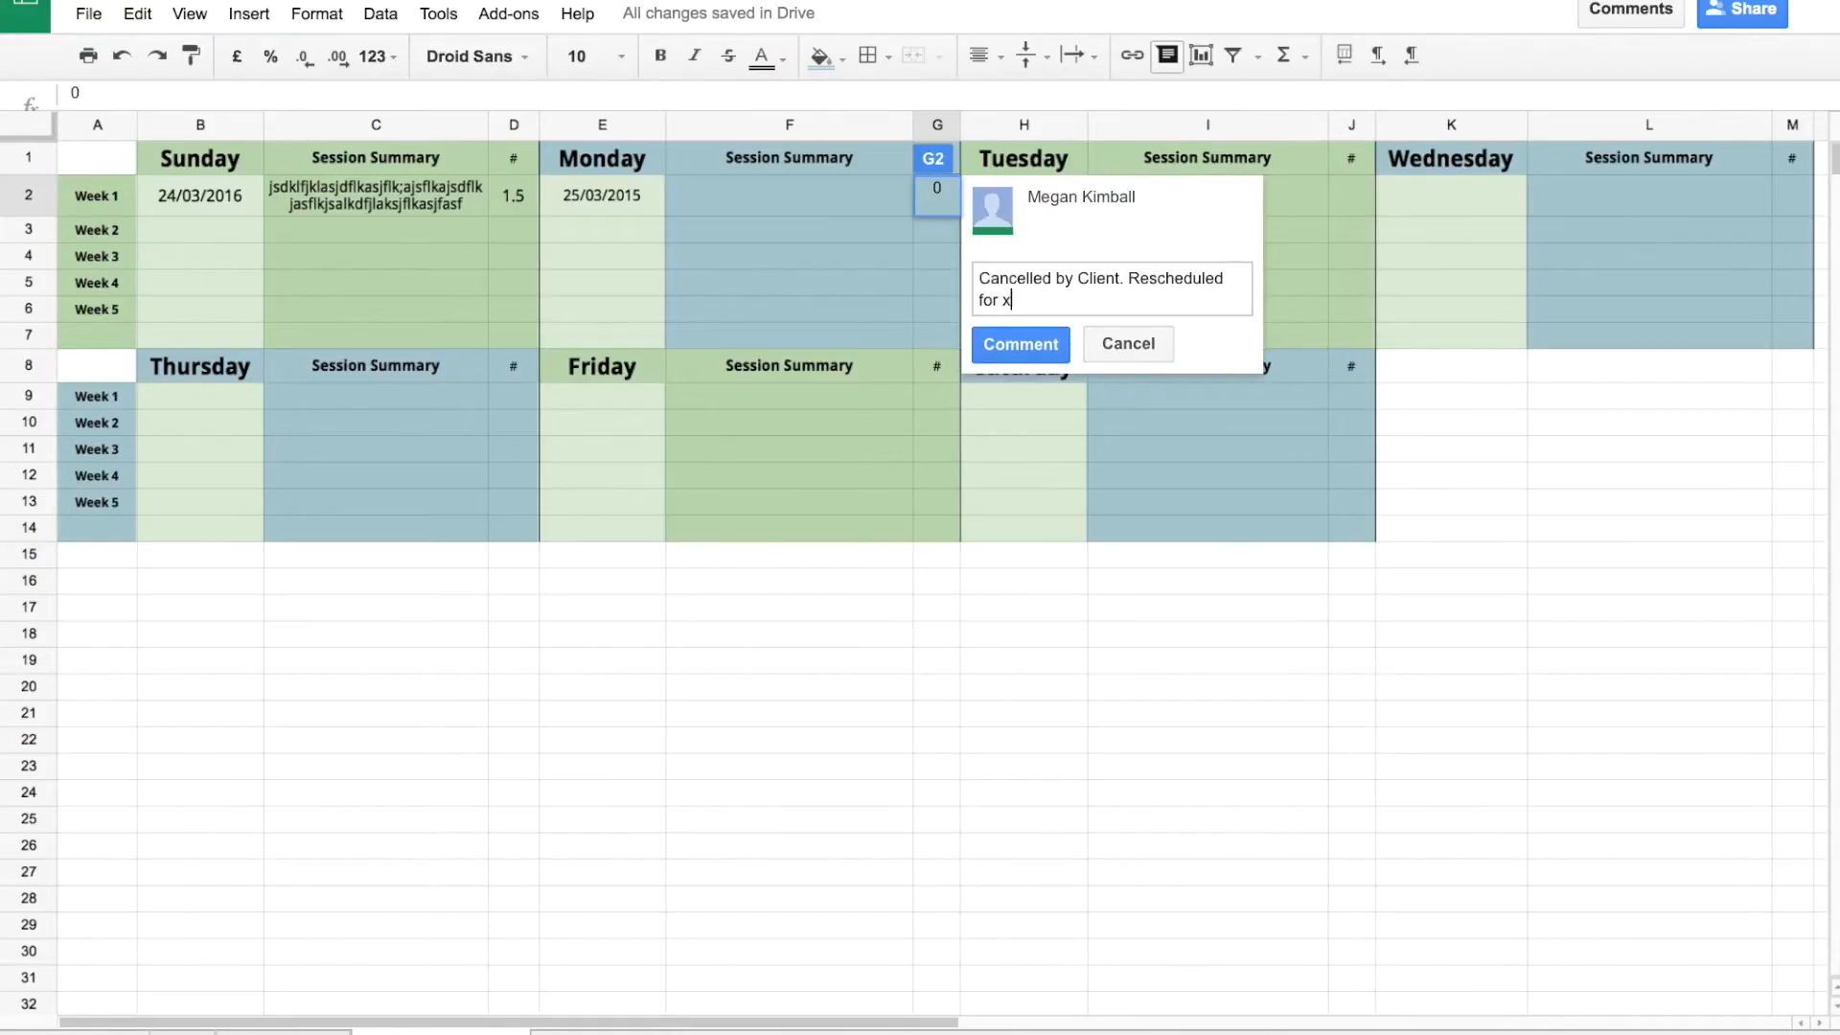
{"action": "type", "text": "x/xx/xxxx"}
{"action": "left_click", "coordinate": [1050, 347]}
{"action": "left_click", "coordinate": [868, 265]}
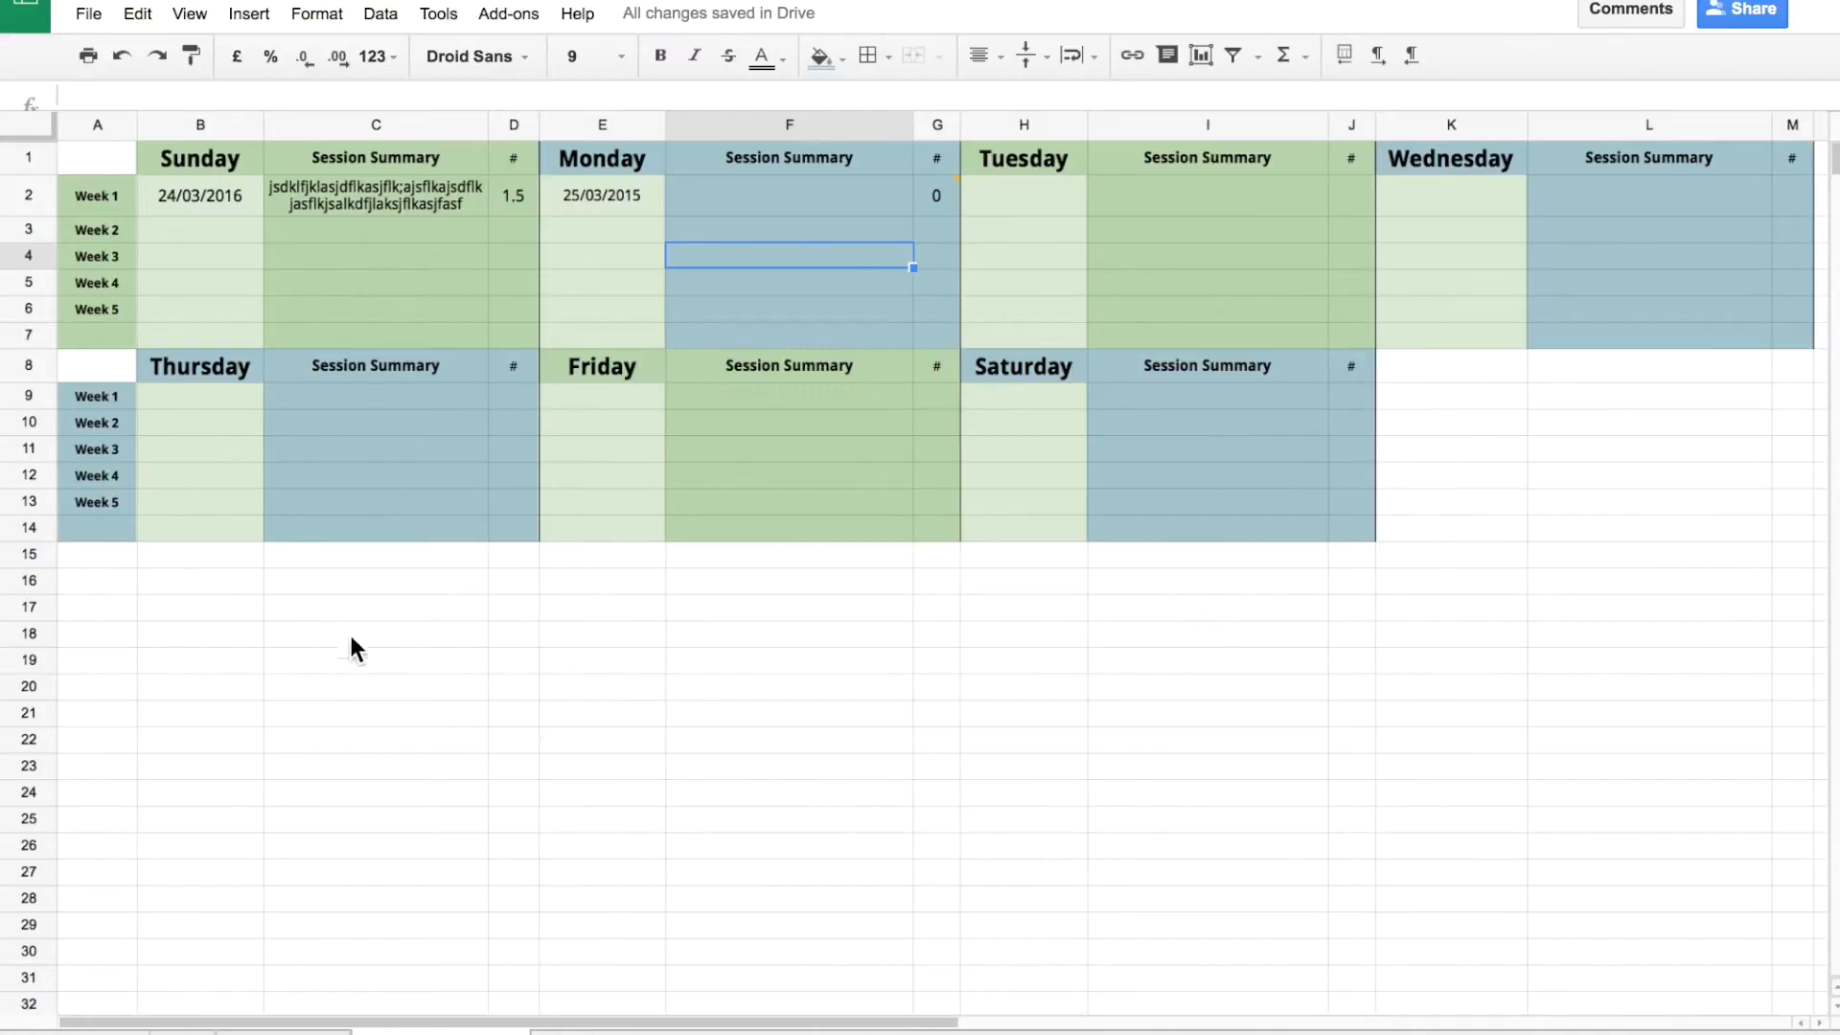
Enter placeholder date xx/xx/xxx in E5 and 0 hours for Monday Week 4.
{"action": "left_click", "coordinate": [115, 607]}
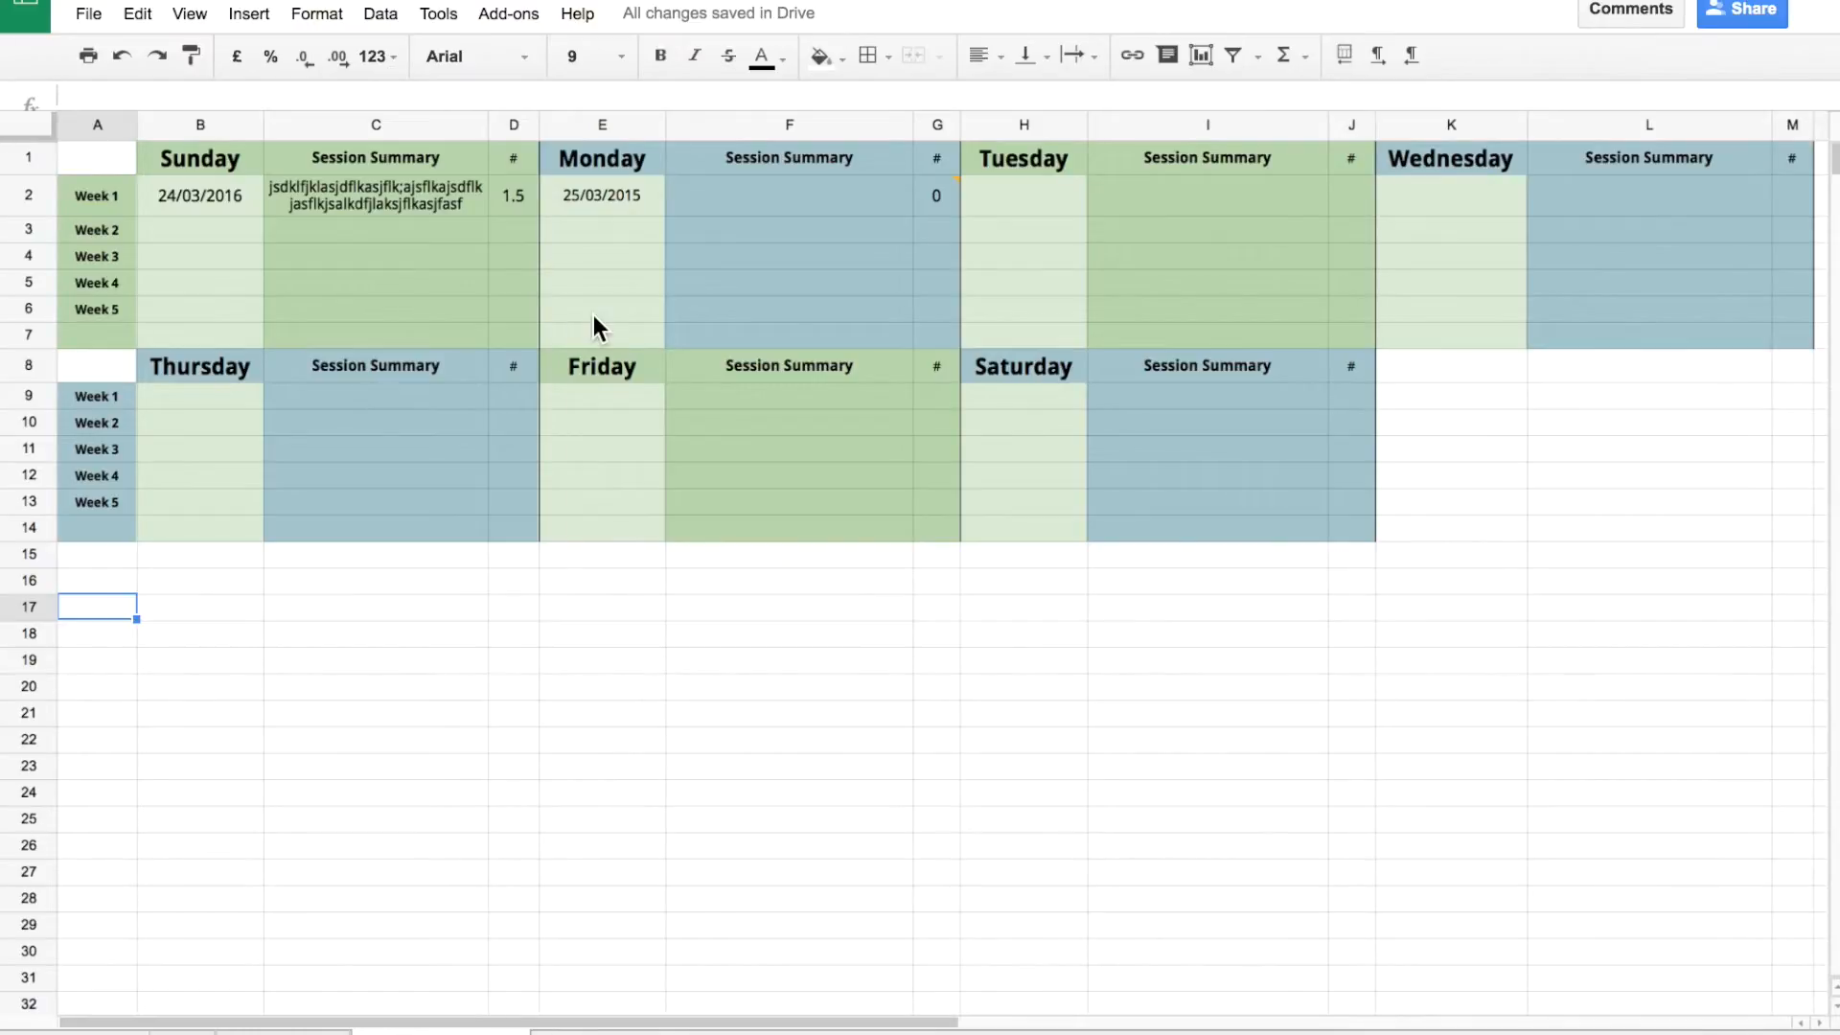
{"action": "left_click", "coordinate": [623, 226]}
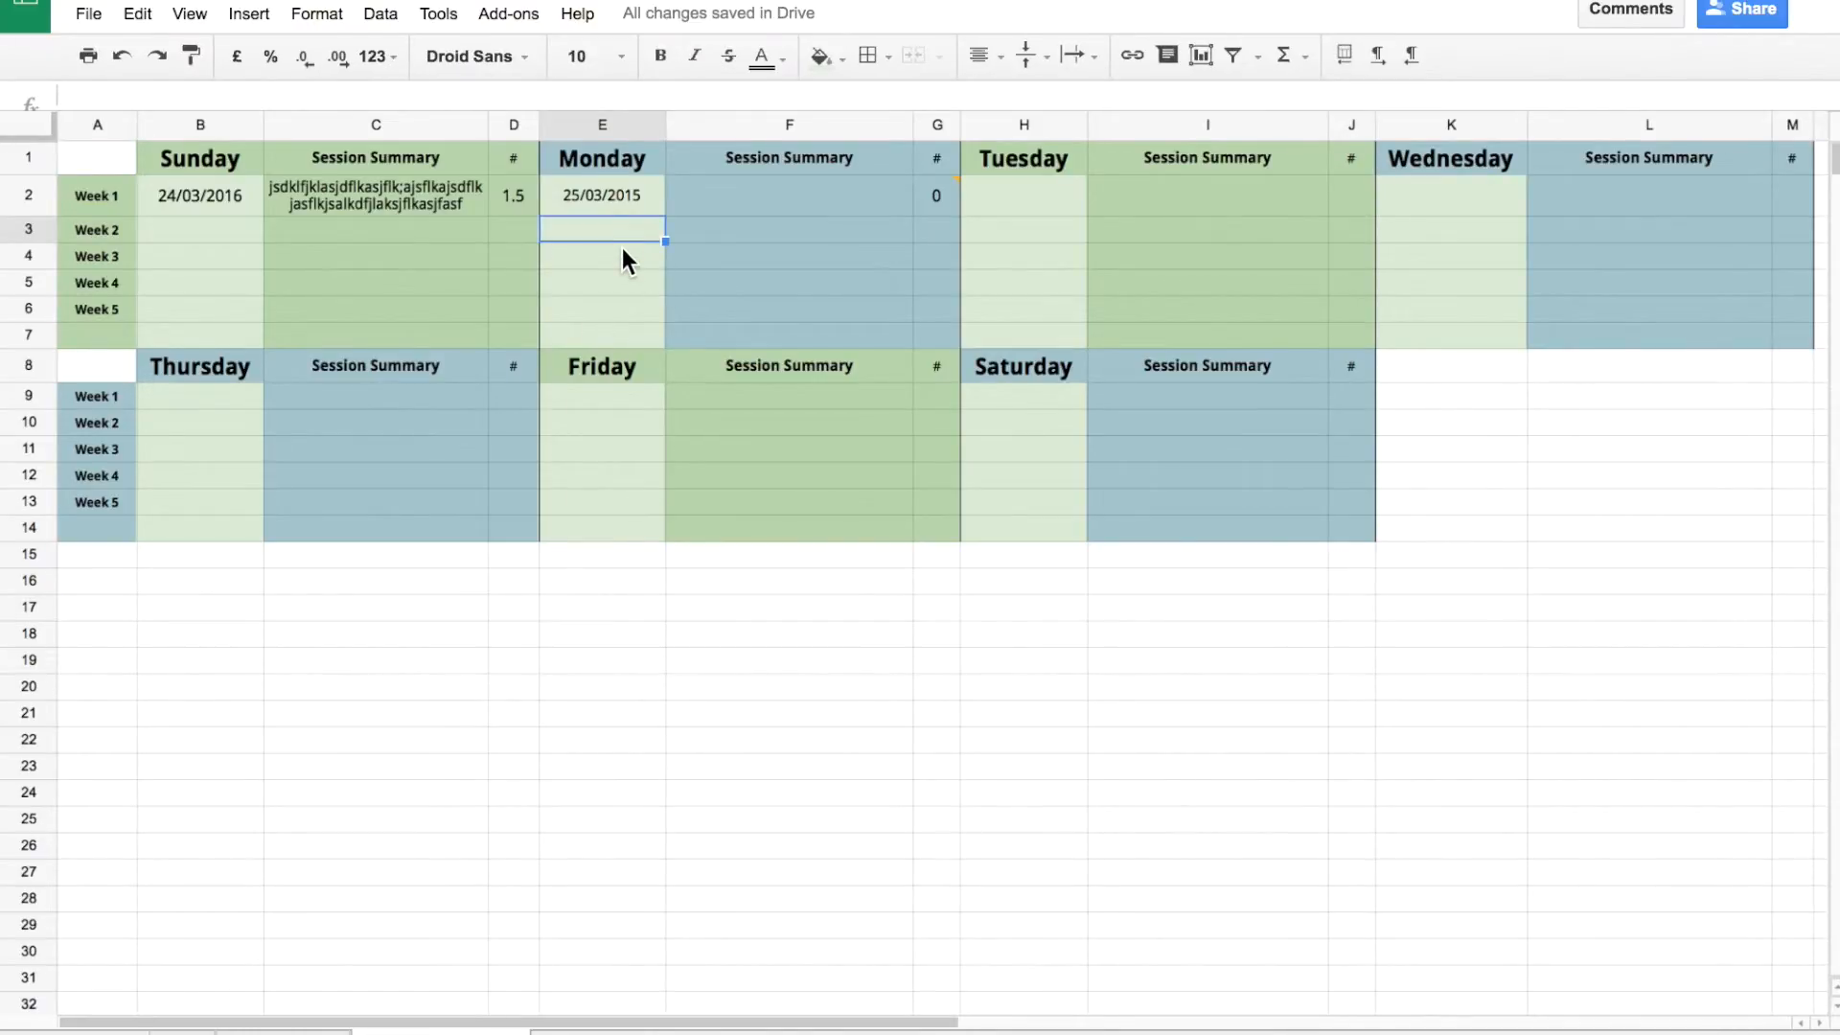
{"action": "left_click", "coordinate": [623, 247]}
{"action": "left_click", "coordinate": [974, 238]}
{"action": "left_click", "coordinate": [878, 251]}
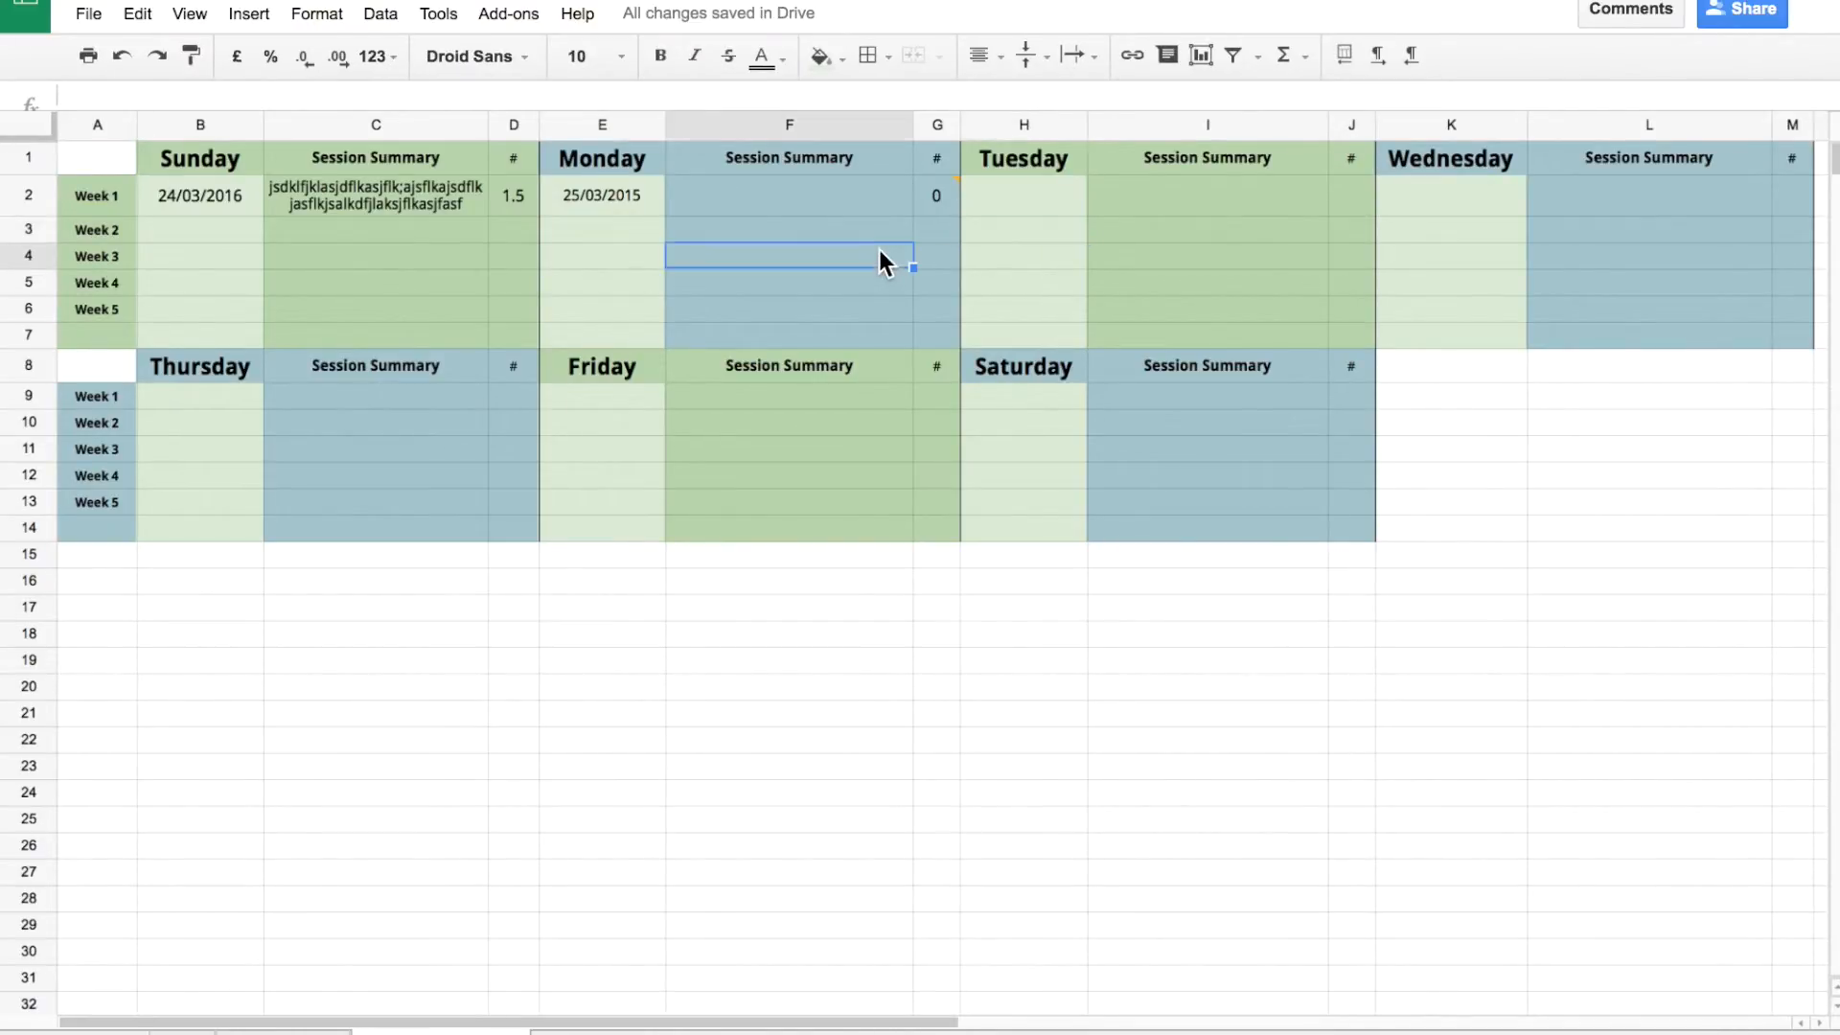
{"action": "left_click", "coordinate": [1056, 286]}
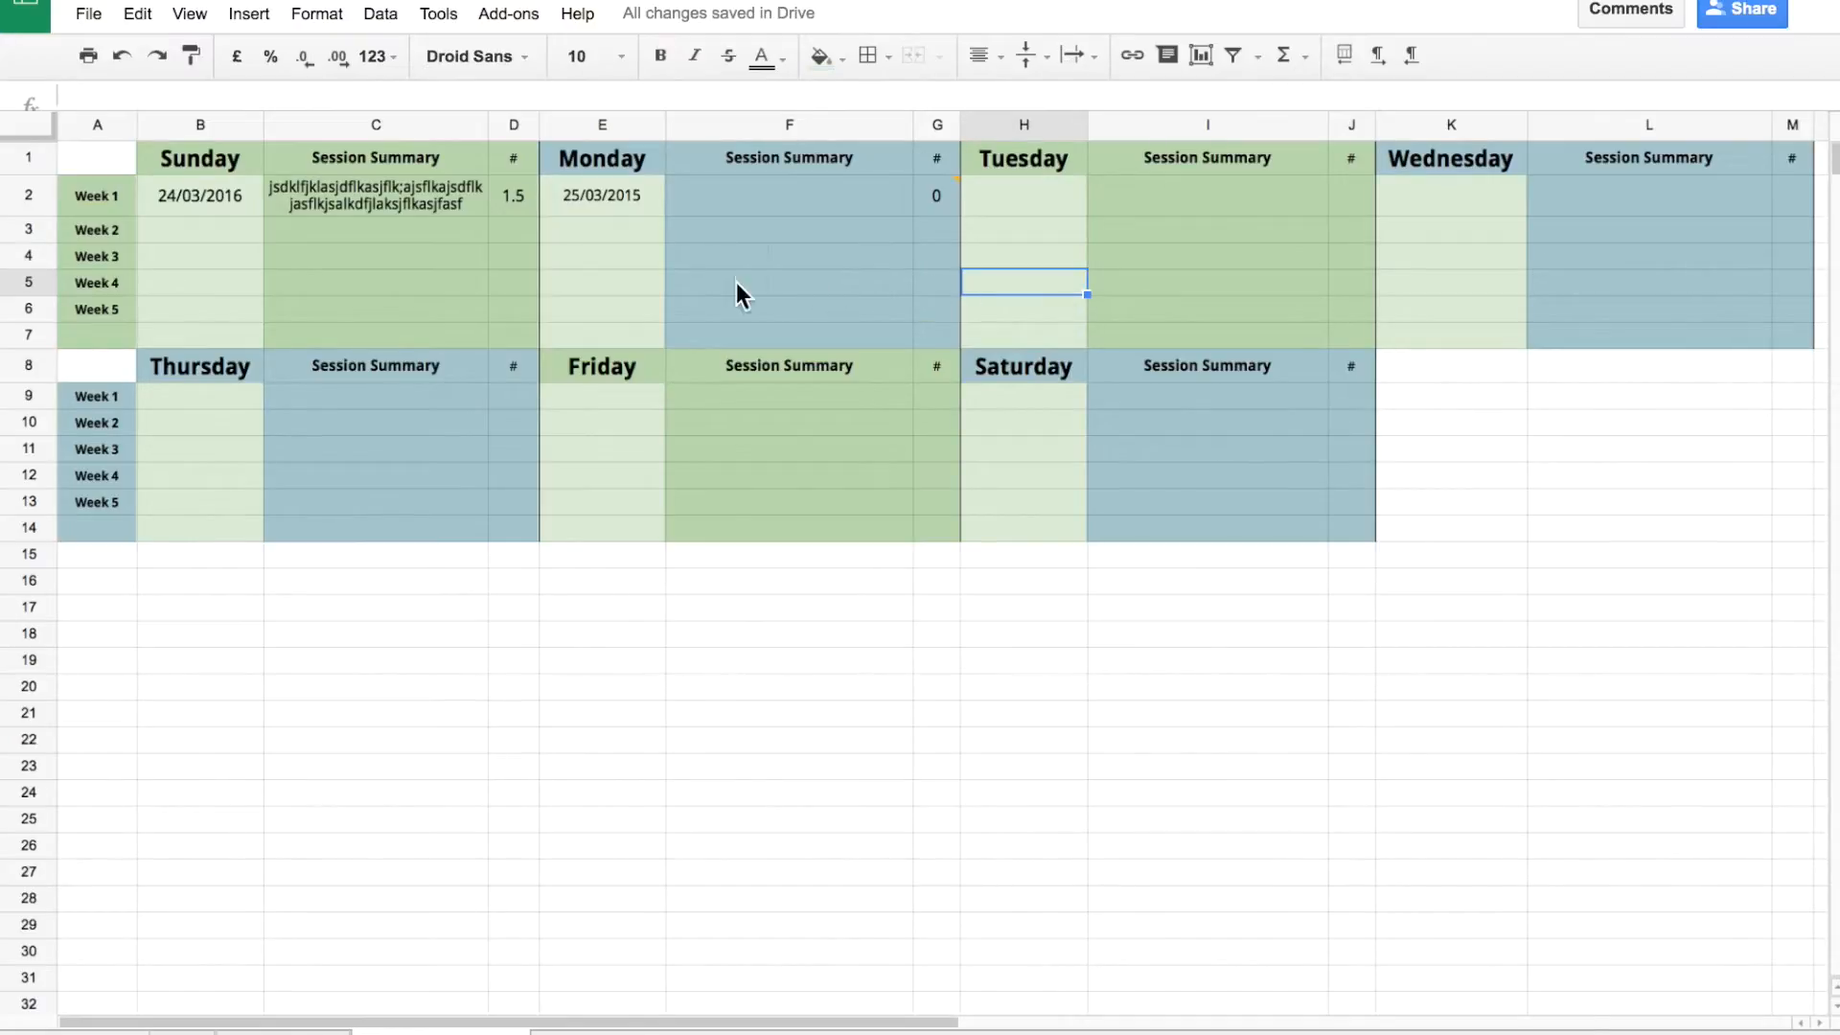
{"action": "left_click", "coordinate": [636, 299]}
{"action": "type", "text": "xx/xx/xxx"}
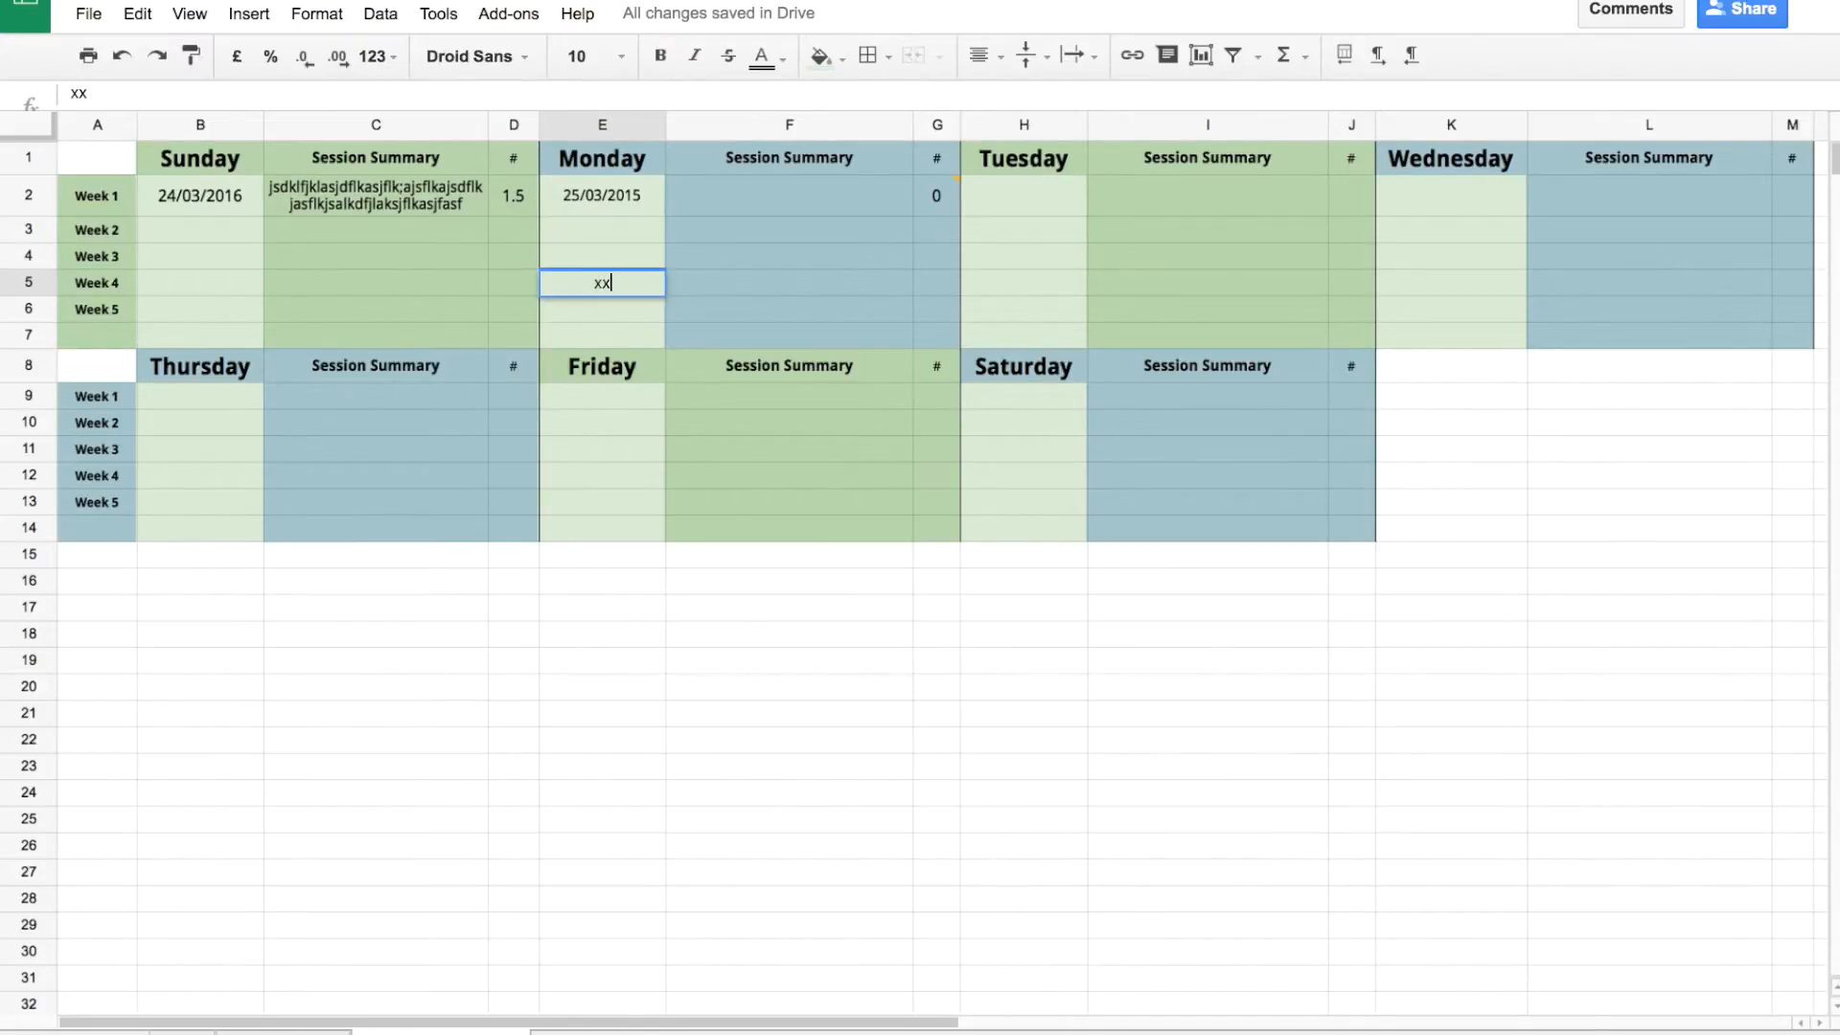
{"action": "key", "text": "Tab"}
{"action": "key", "text": "Tab"}
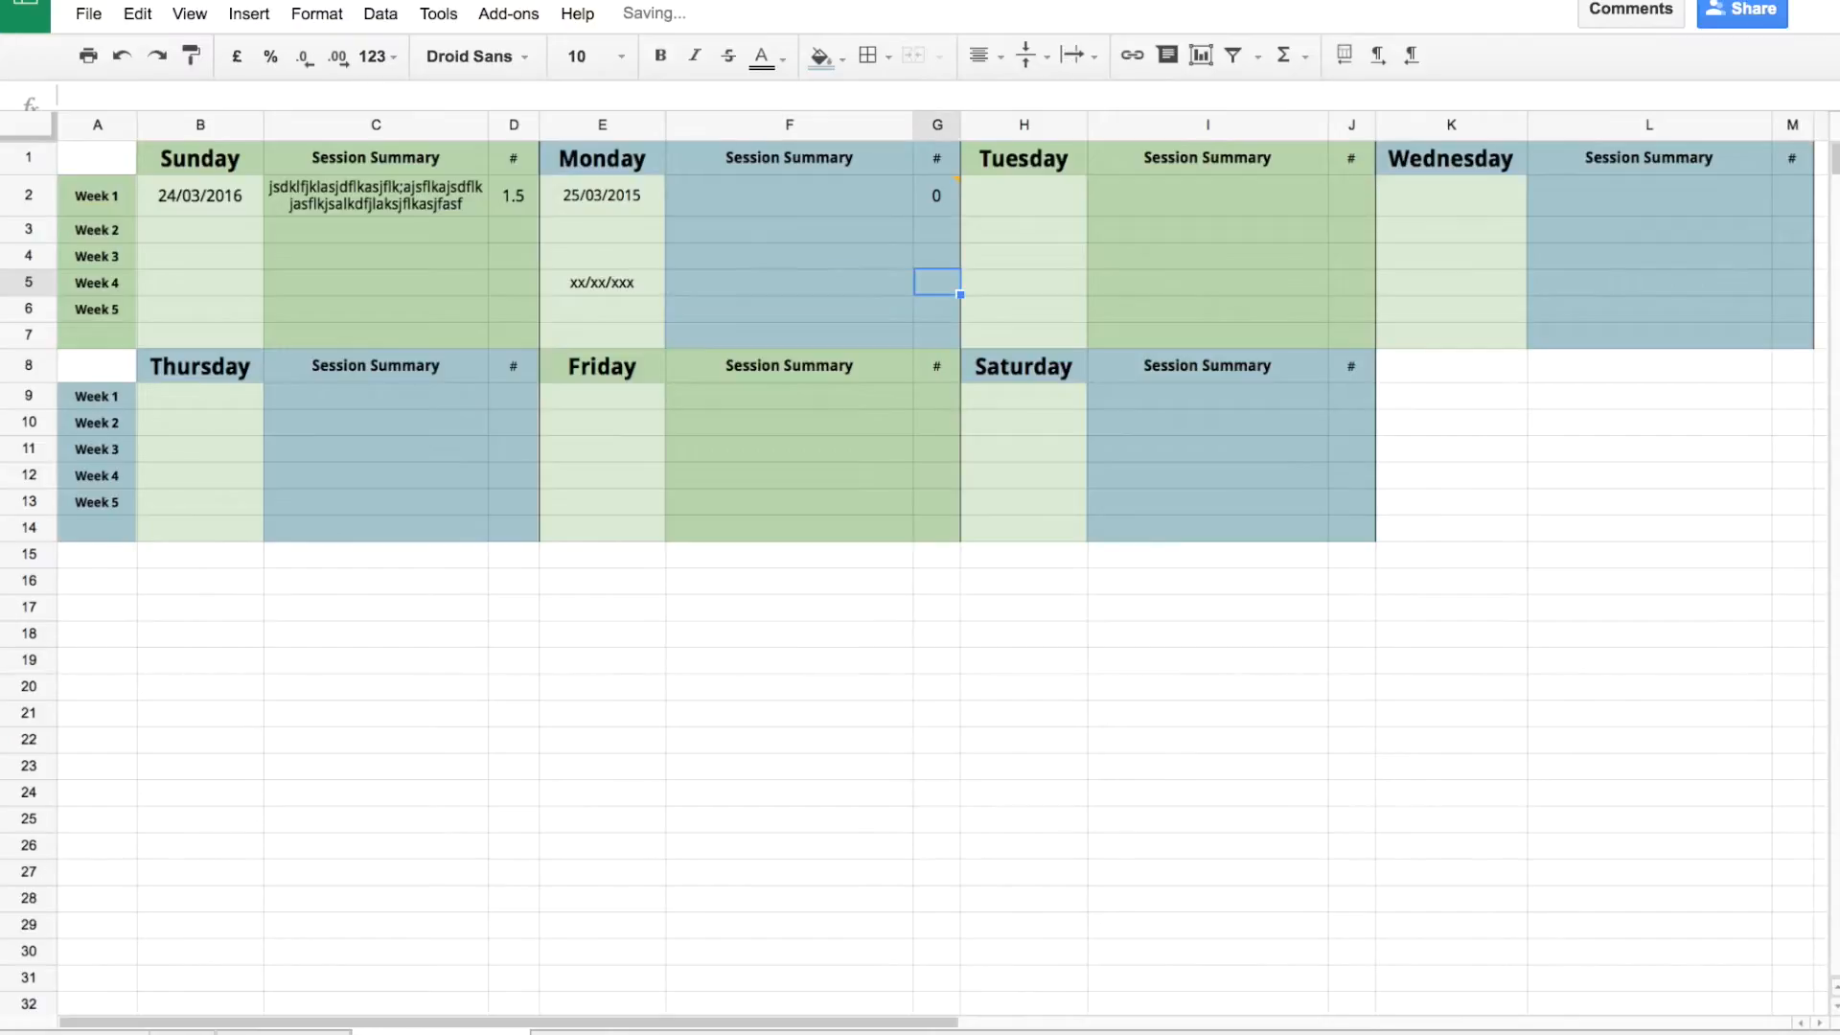
{"action": "type", "text": "0"}
Start a comment on G5, then discard it without posting.
{"action": "left_click", "coordinate": [1171, 53]}
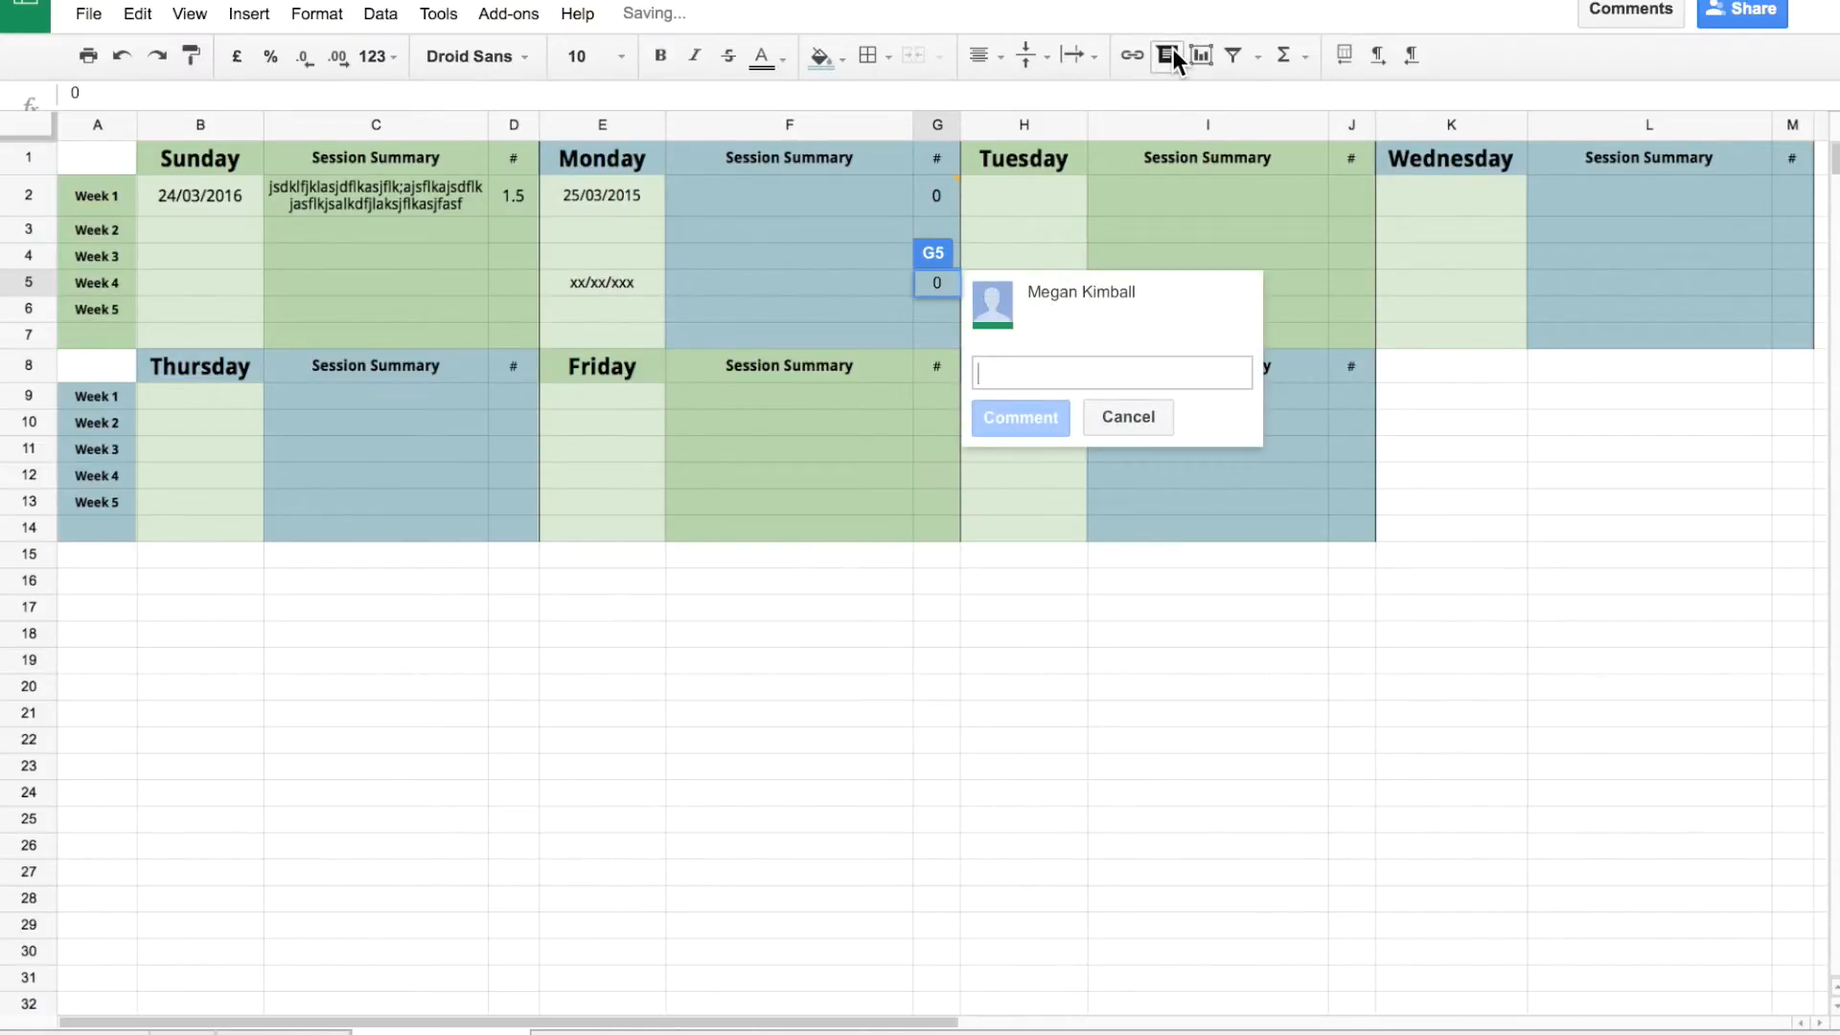
{"action": "type", "text": "fjklasjdflksjdflkja"}
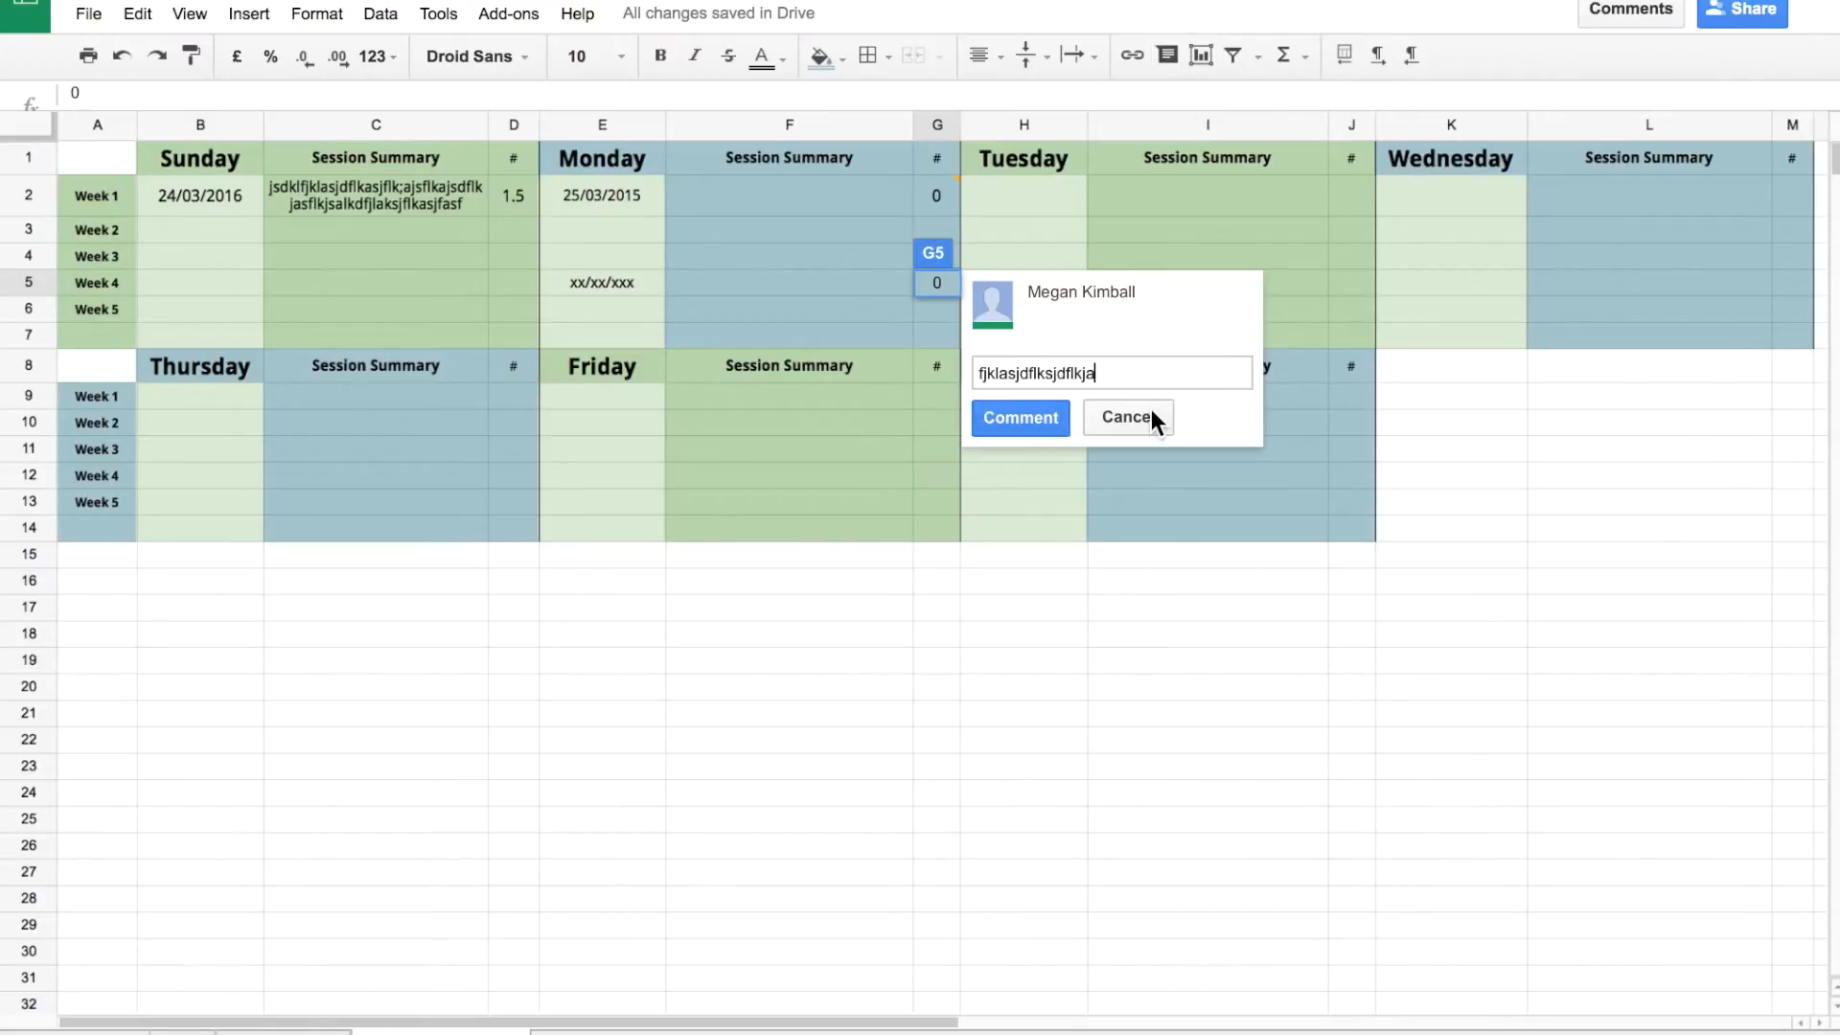
{"action": "left_click", "coordinate": [1152, 410]}
{"action": "left_click", "coordinate": [874, 522]}
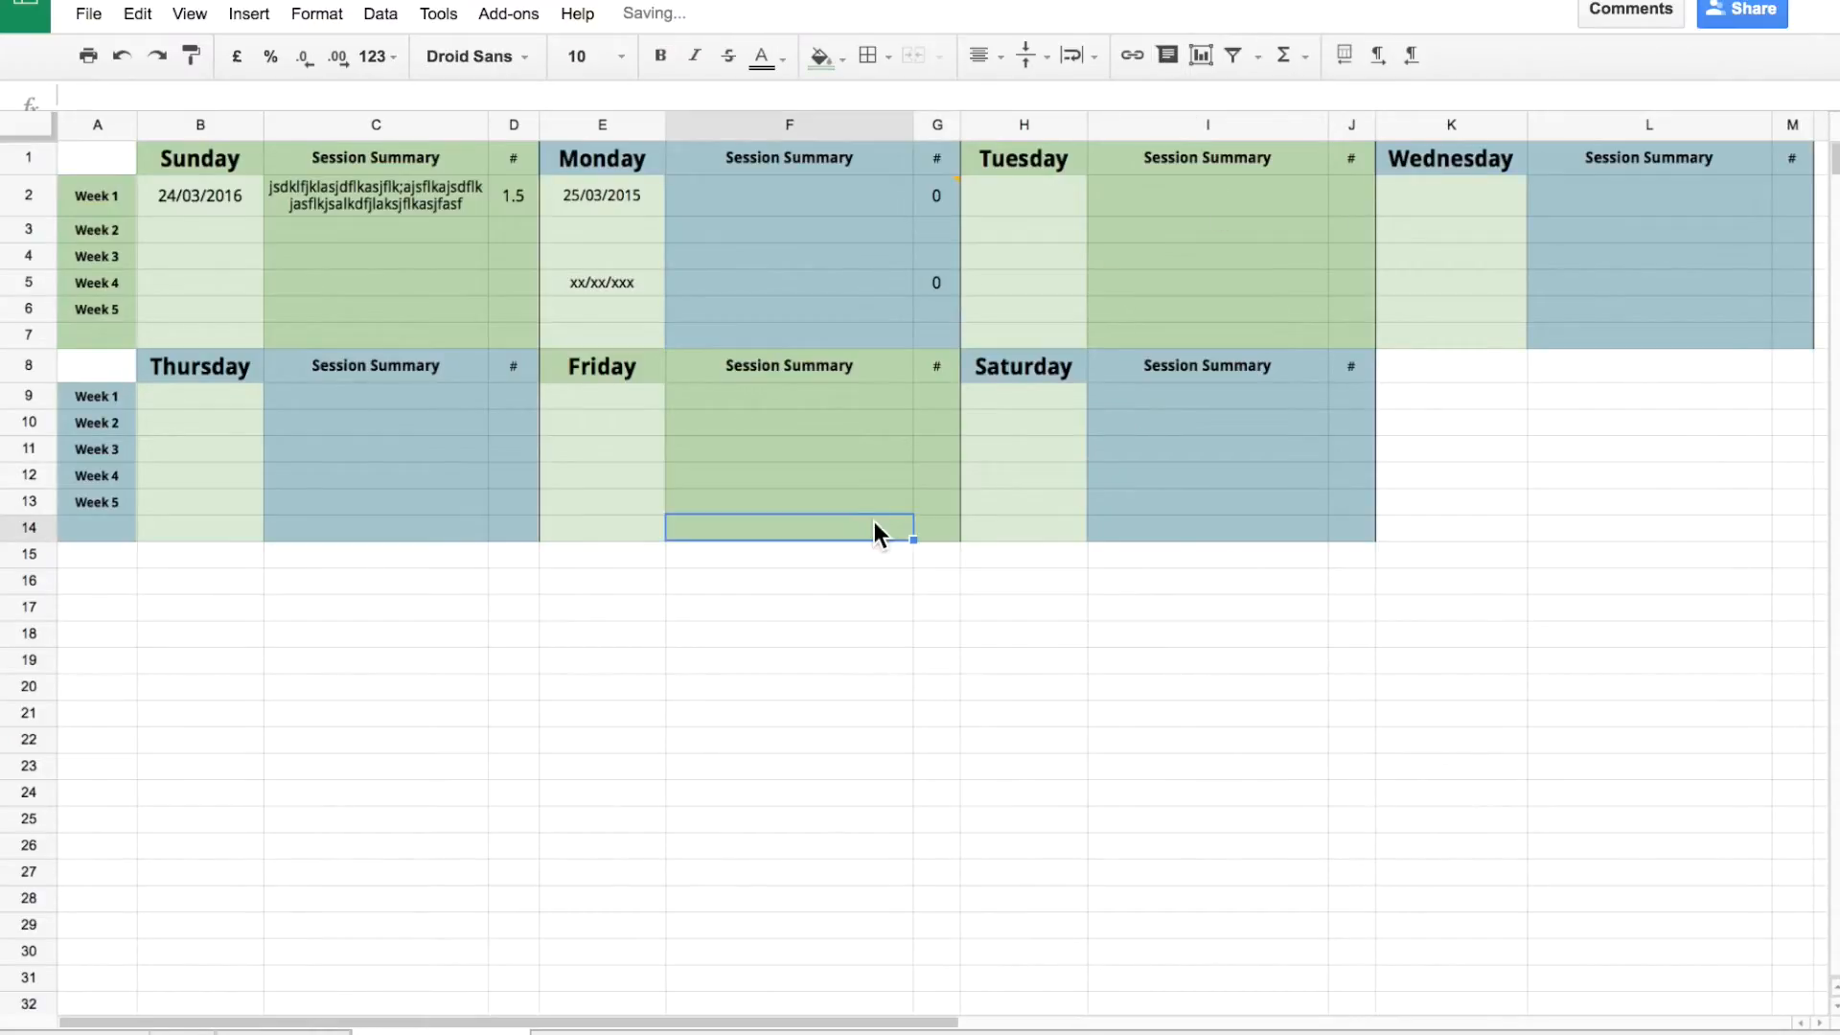
Write 'Client will be gone 22 April - 5 May' in A17.
{"action": "left_click", "coordinate": [106, 608]}
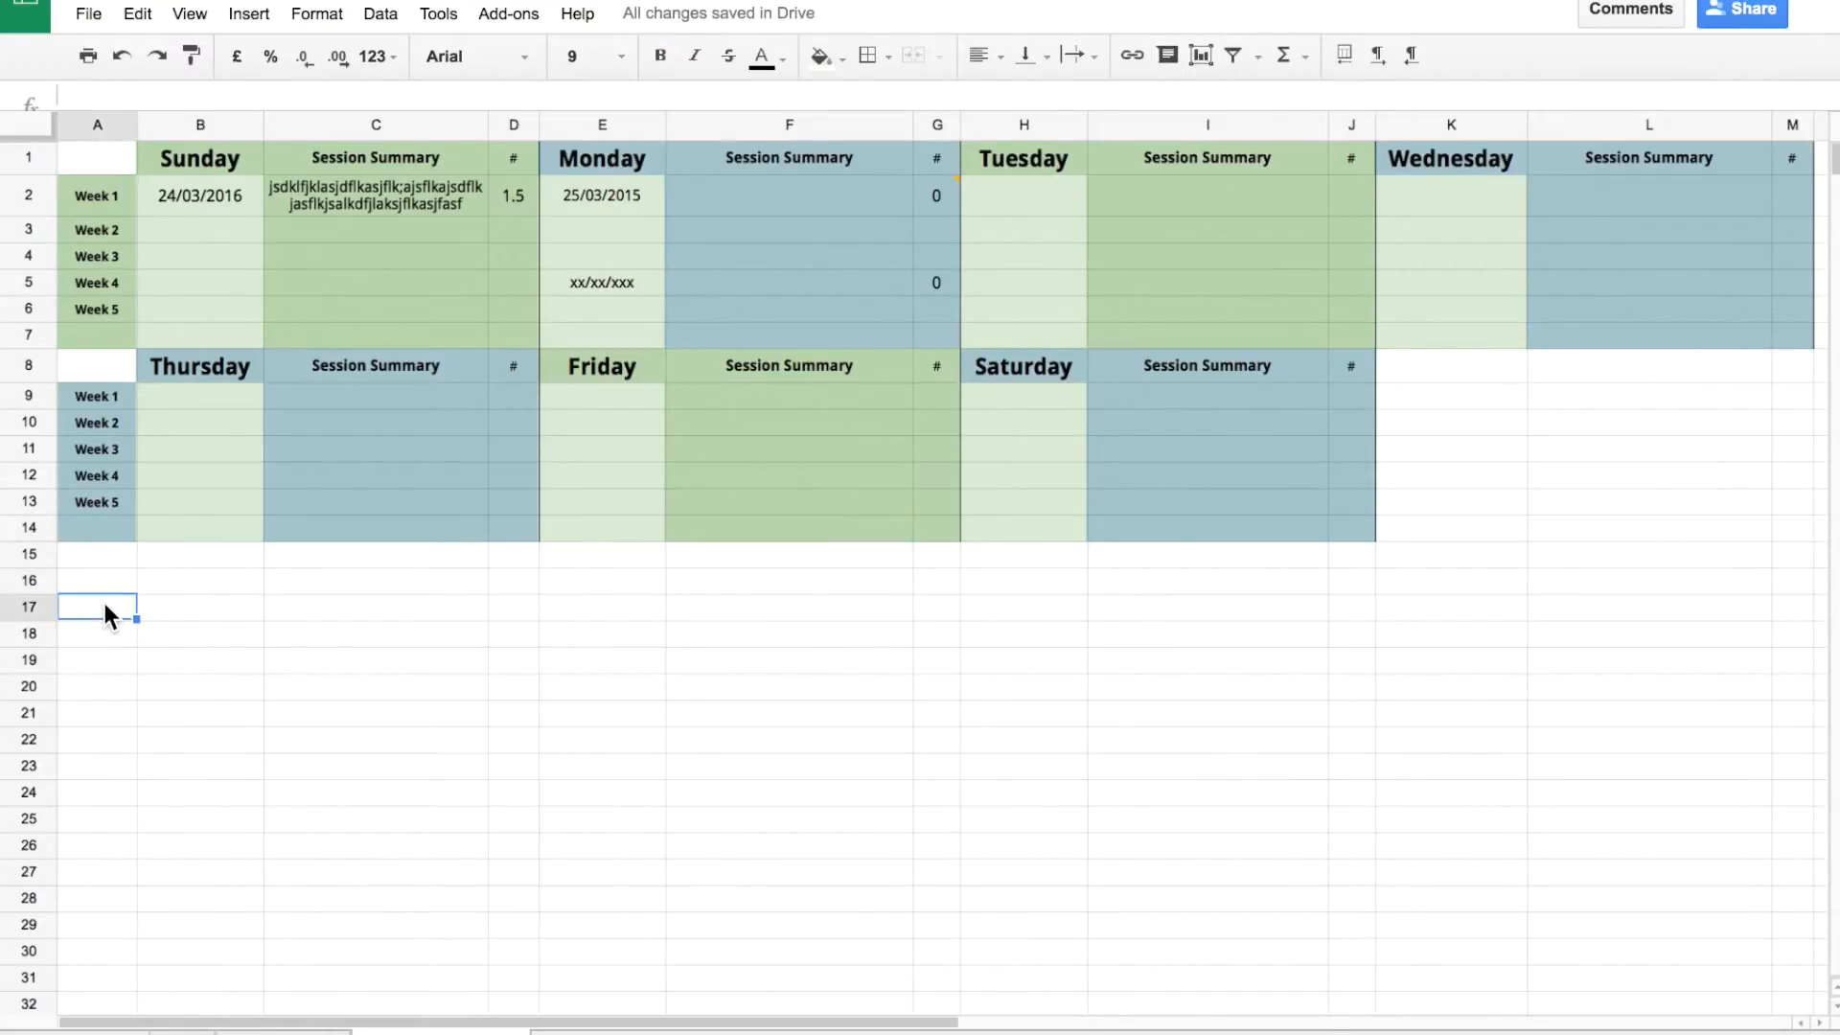
{"action": "type", "text": "Client will be gone 22 April - 5 May"}
Add a caregiver exam-absence note in A18, then delete it.
{"action": "left_click", "coordinate": [102, 638]}
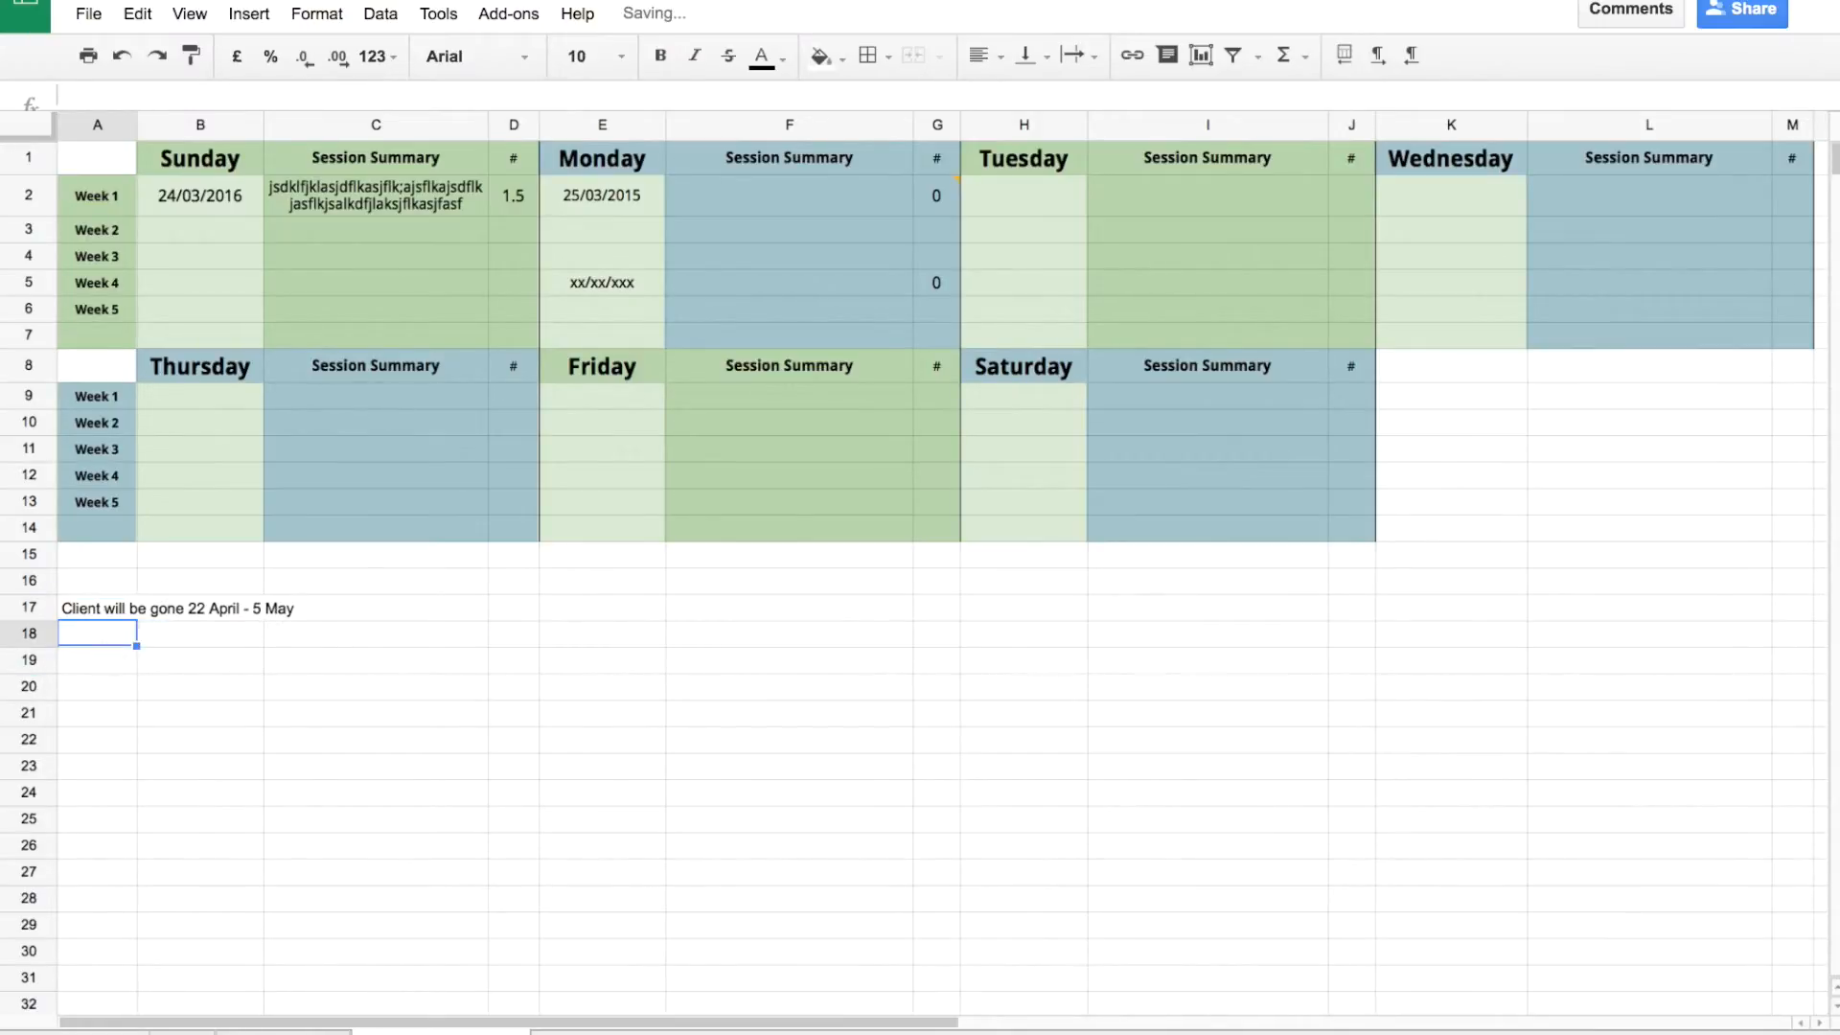
{"action": "type", "text": "Caregiver will "}
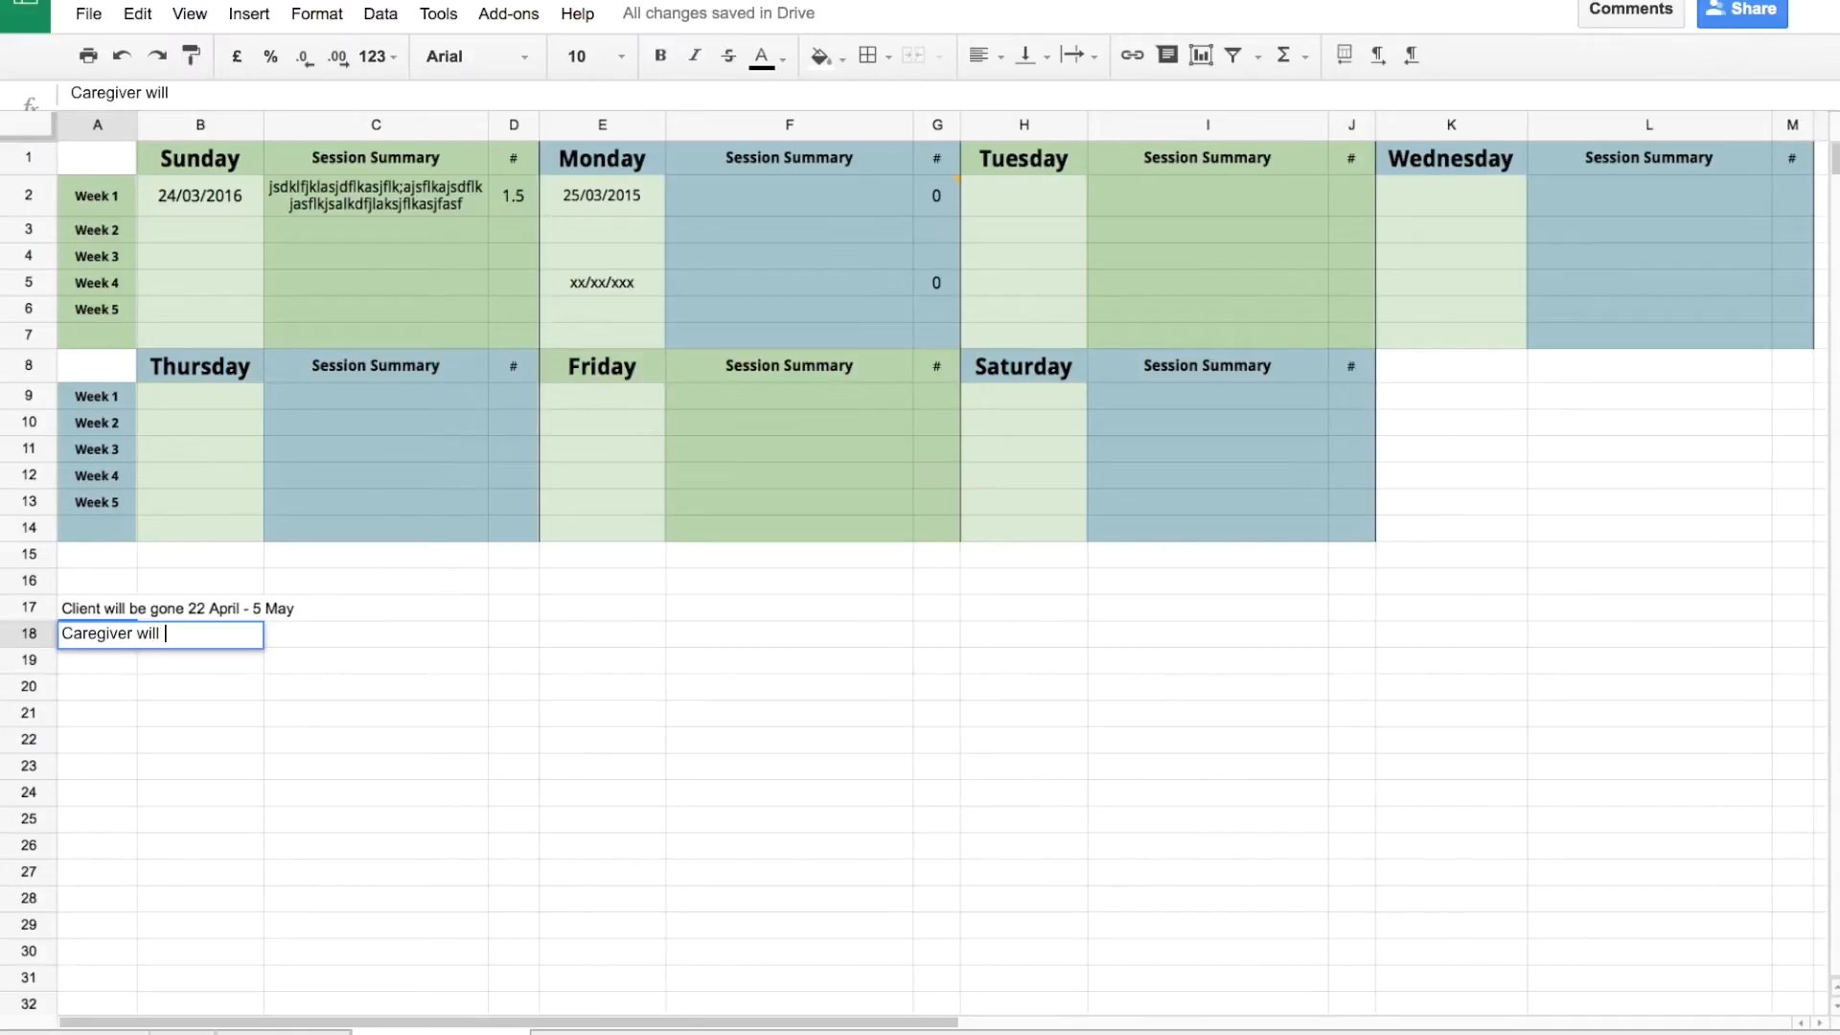
{"action": "type", "text": "be absent for the week of "}
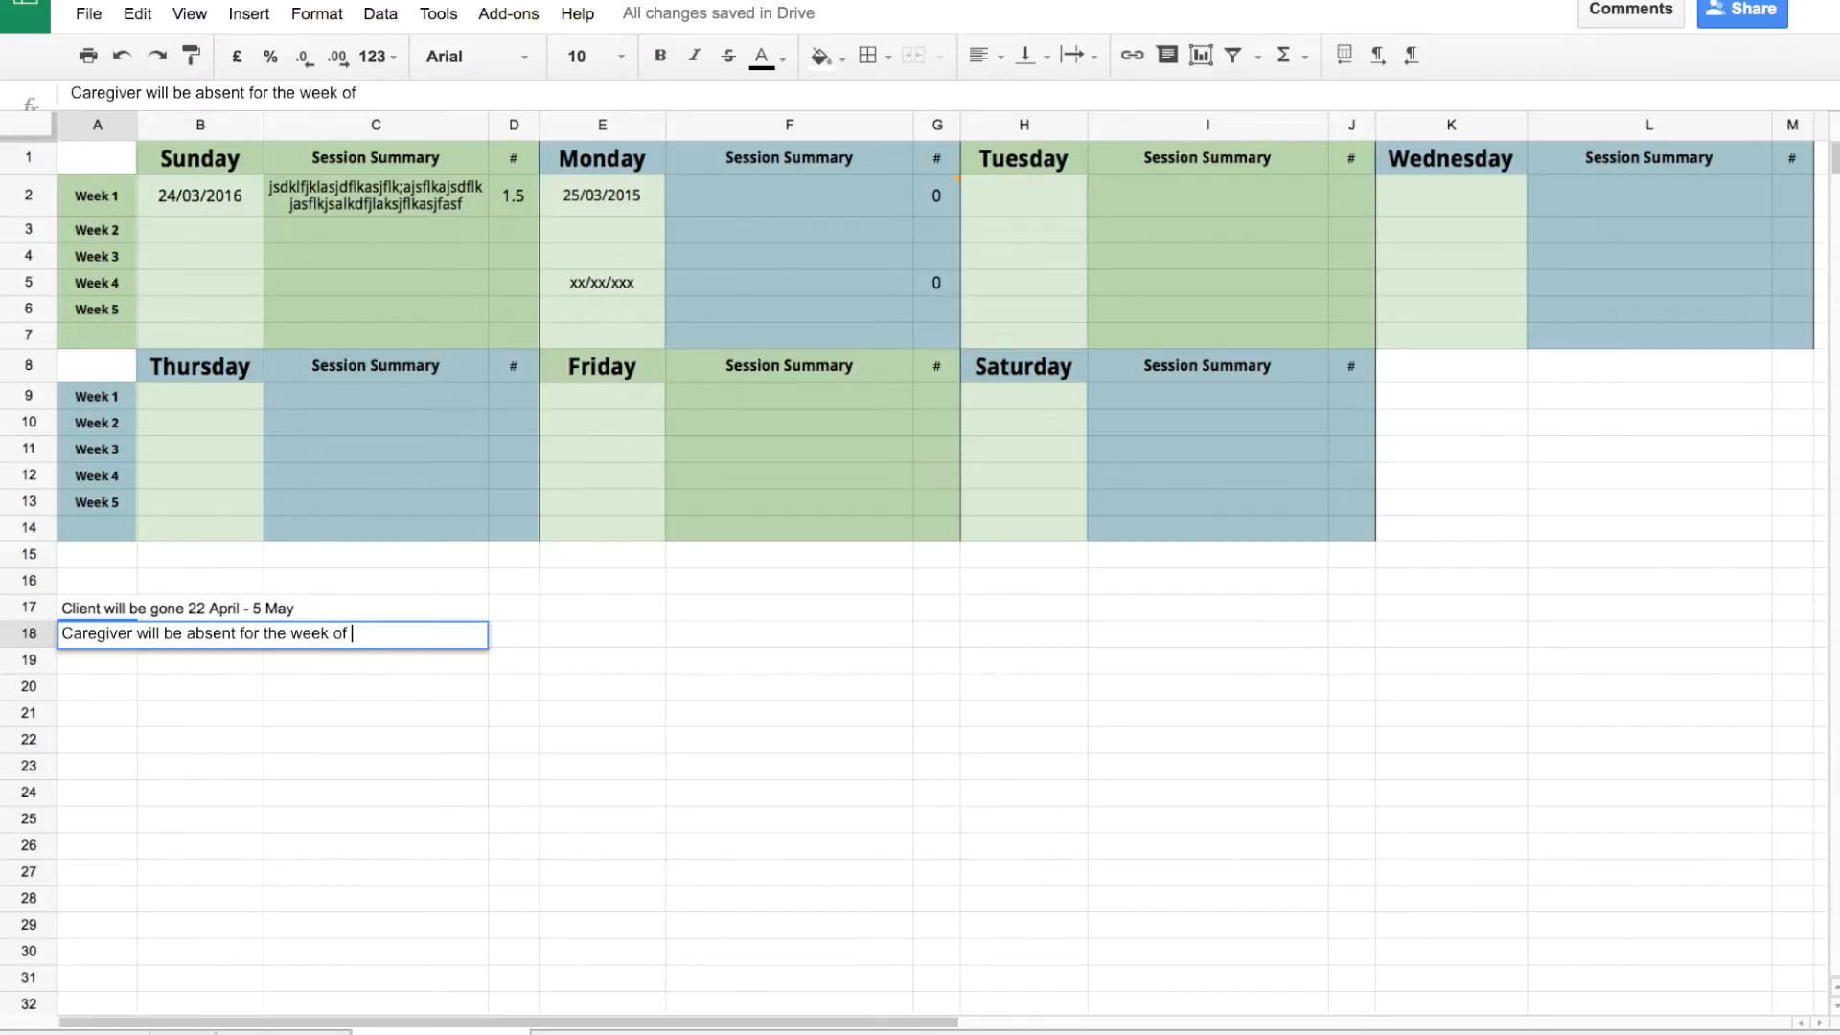
{"action": "type", "text": "xxxxx for exams"}
{"action": "left_click", "coordinate": [259, 710]}
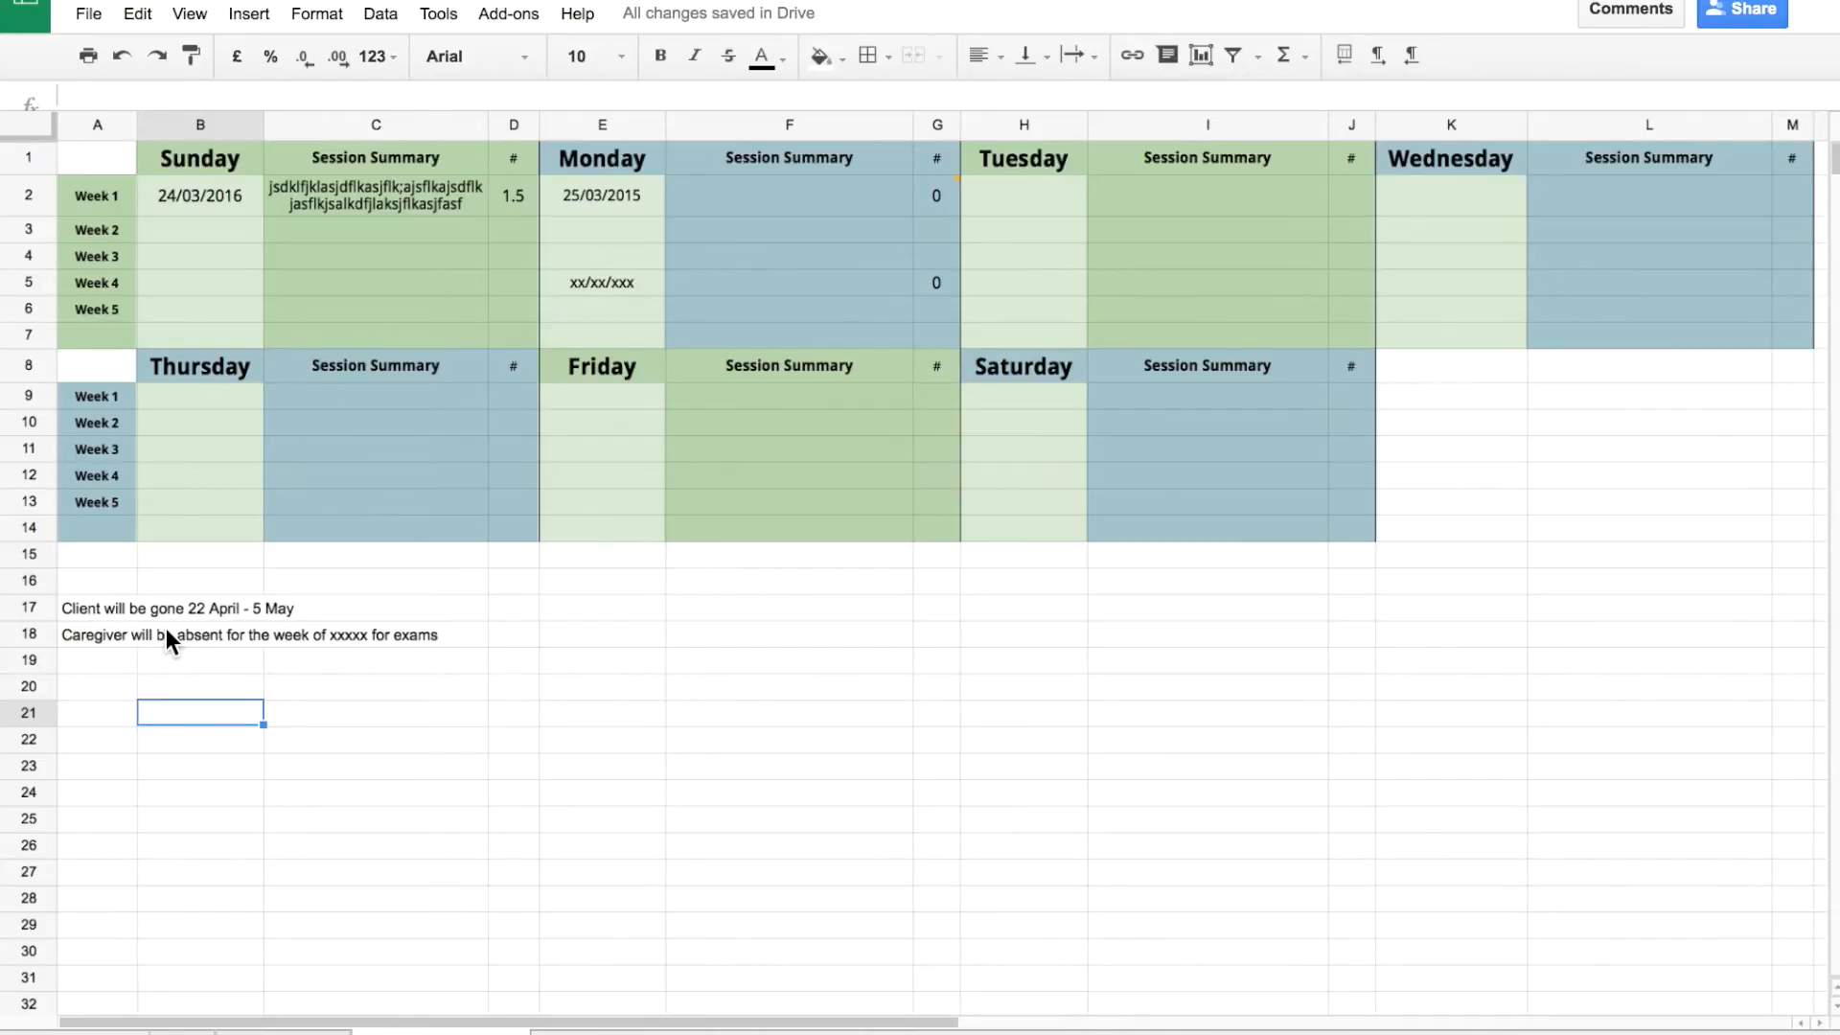
{"action": "left_click", "coordinate": [129, 633]}
{"action": "key", "text": "Delete"}
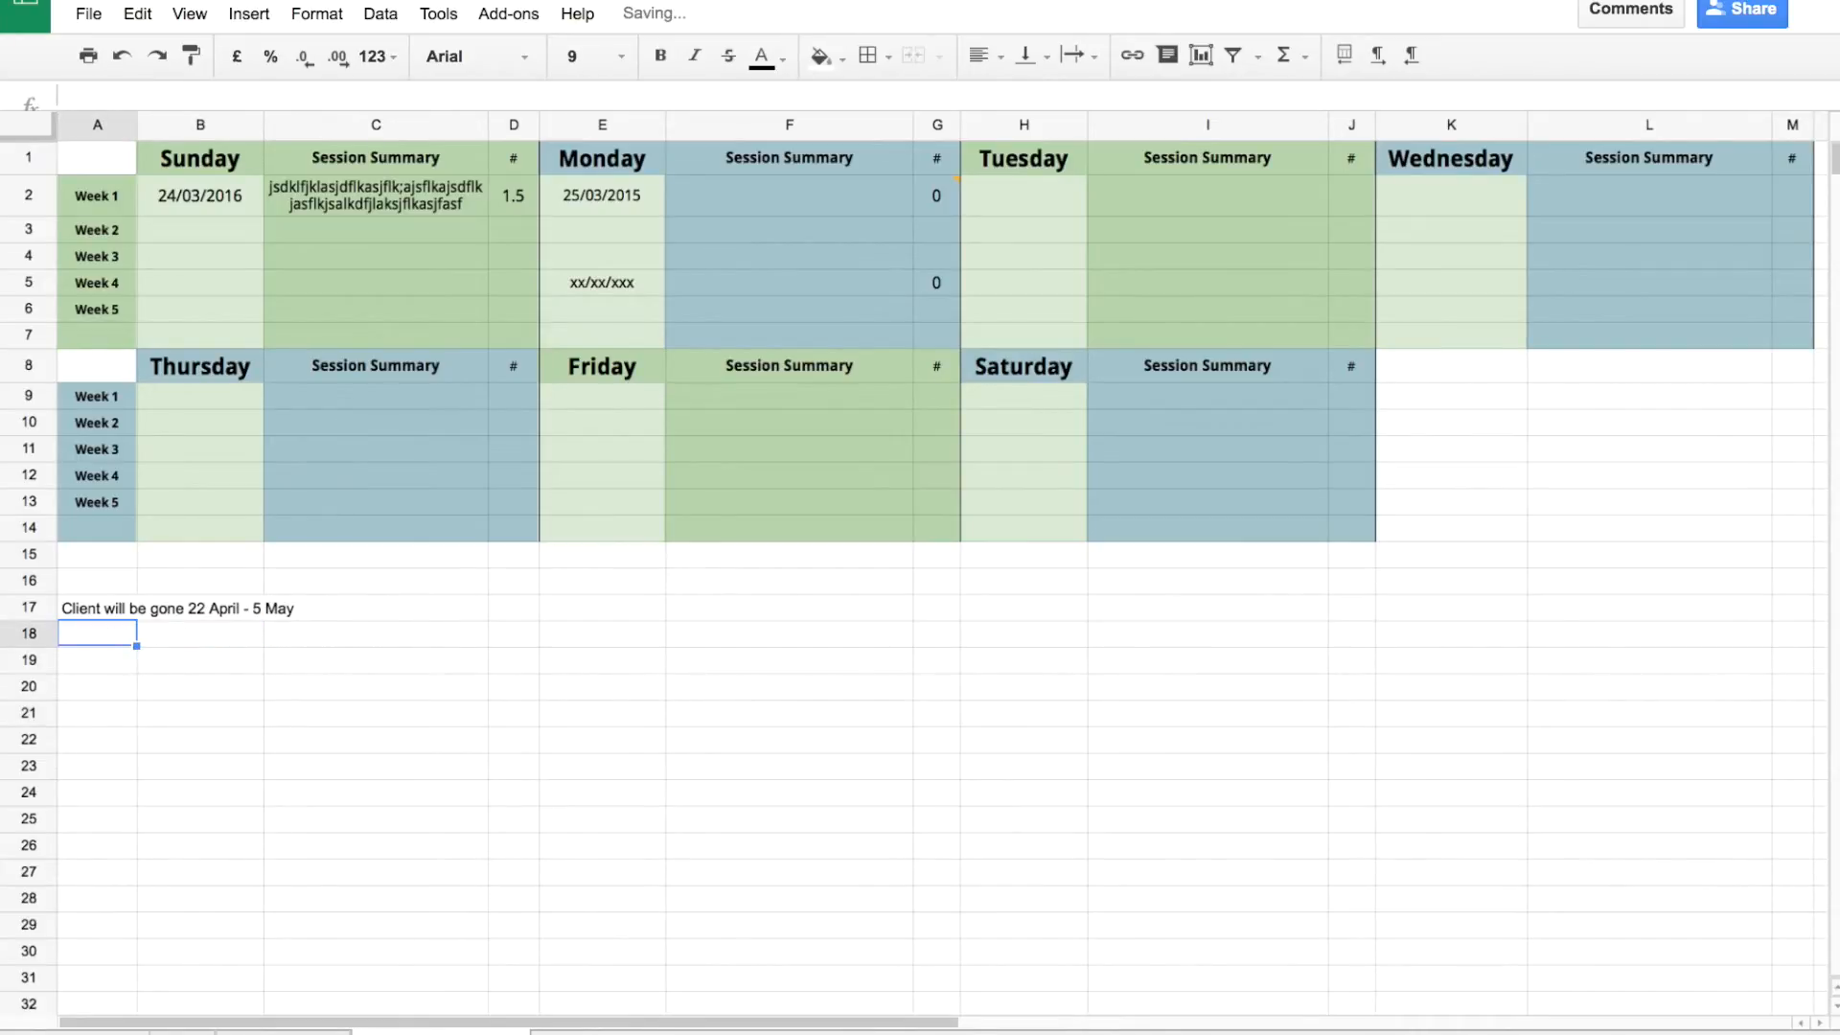
Delete the A17 client note, then clear E5 and G5 and undo the clearing.
{"action": "key", "text": "Up"}
{"action": "key", "text": "Delete"}
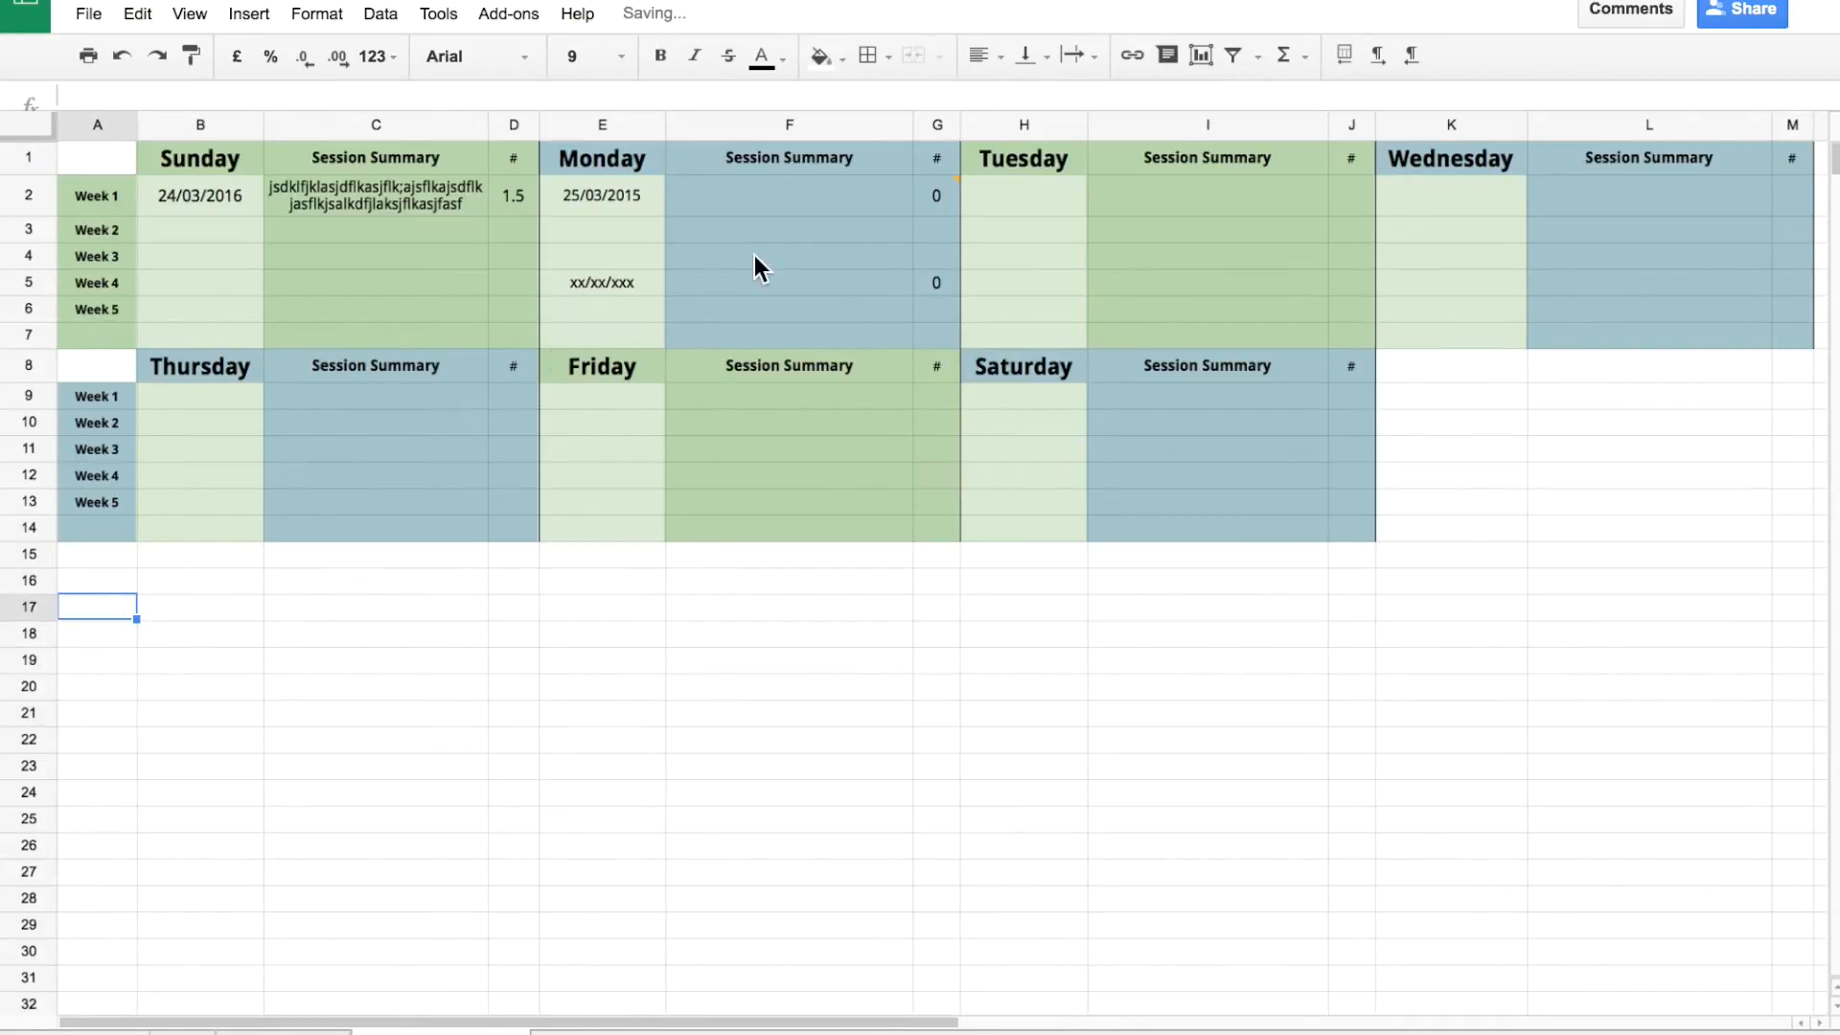
{"action": "left_click", "coordinate": [809, 251]}
{"action": "left_click", "coordinate": [644, 281]}
{"action": "key", "text": "Delete"}
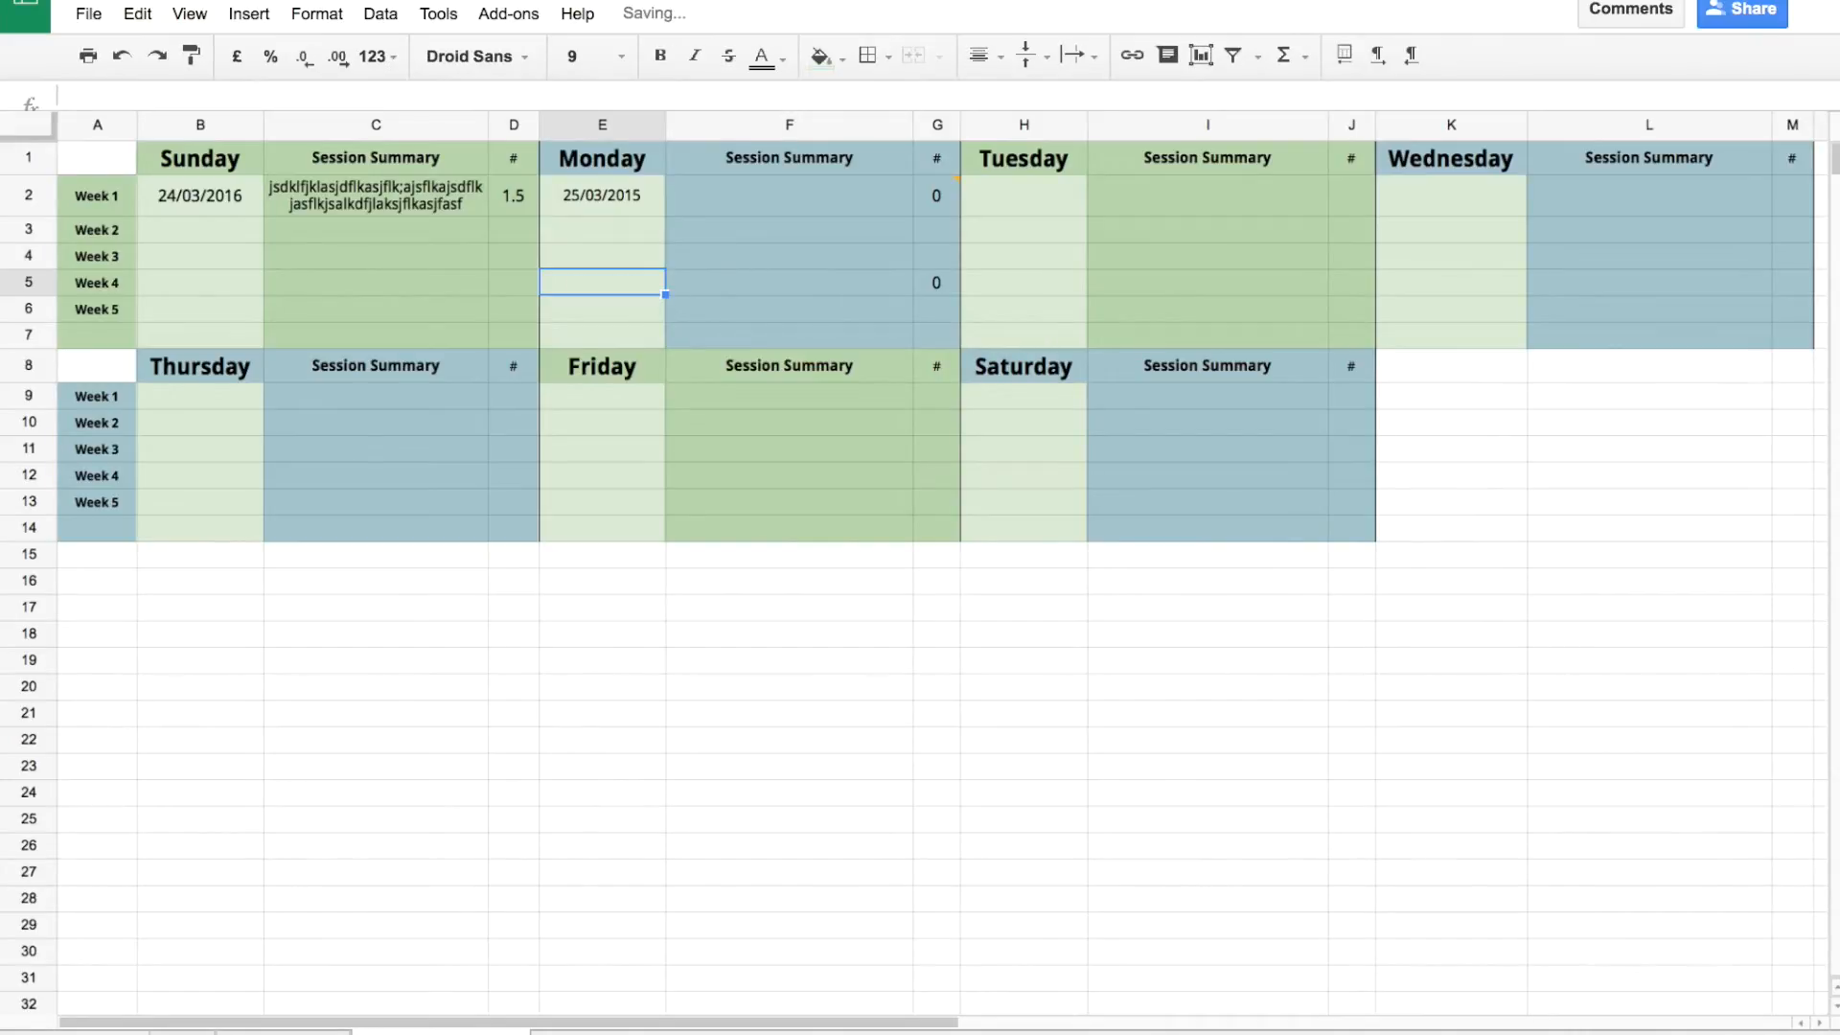
{"action": "key", "text": "Right"}
{"action": "key", "text": "Right"}
{"action": "key", "text": "Delete"}
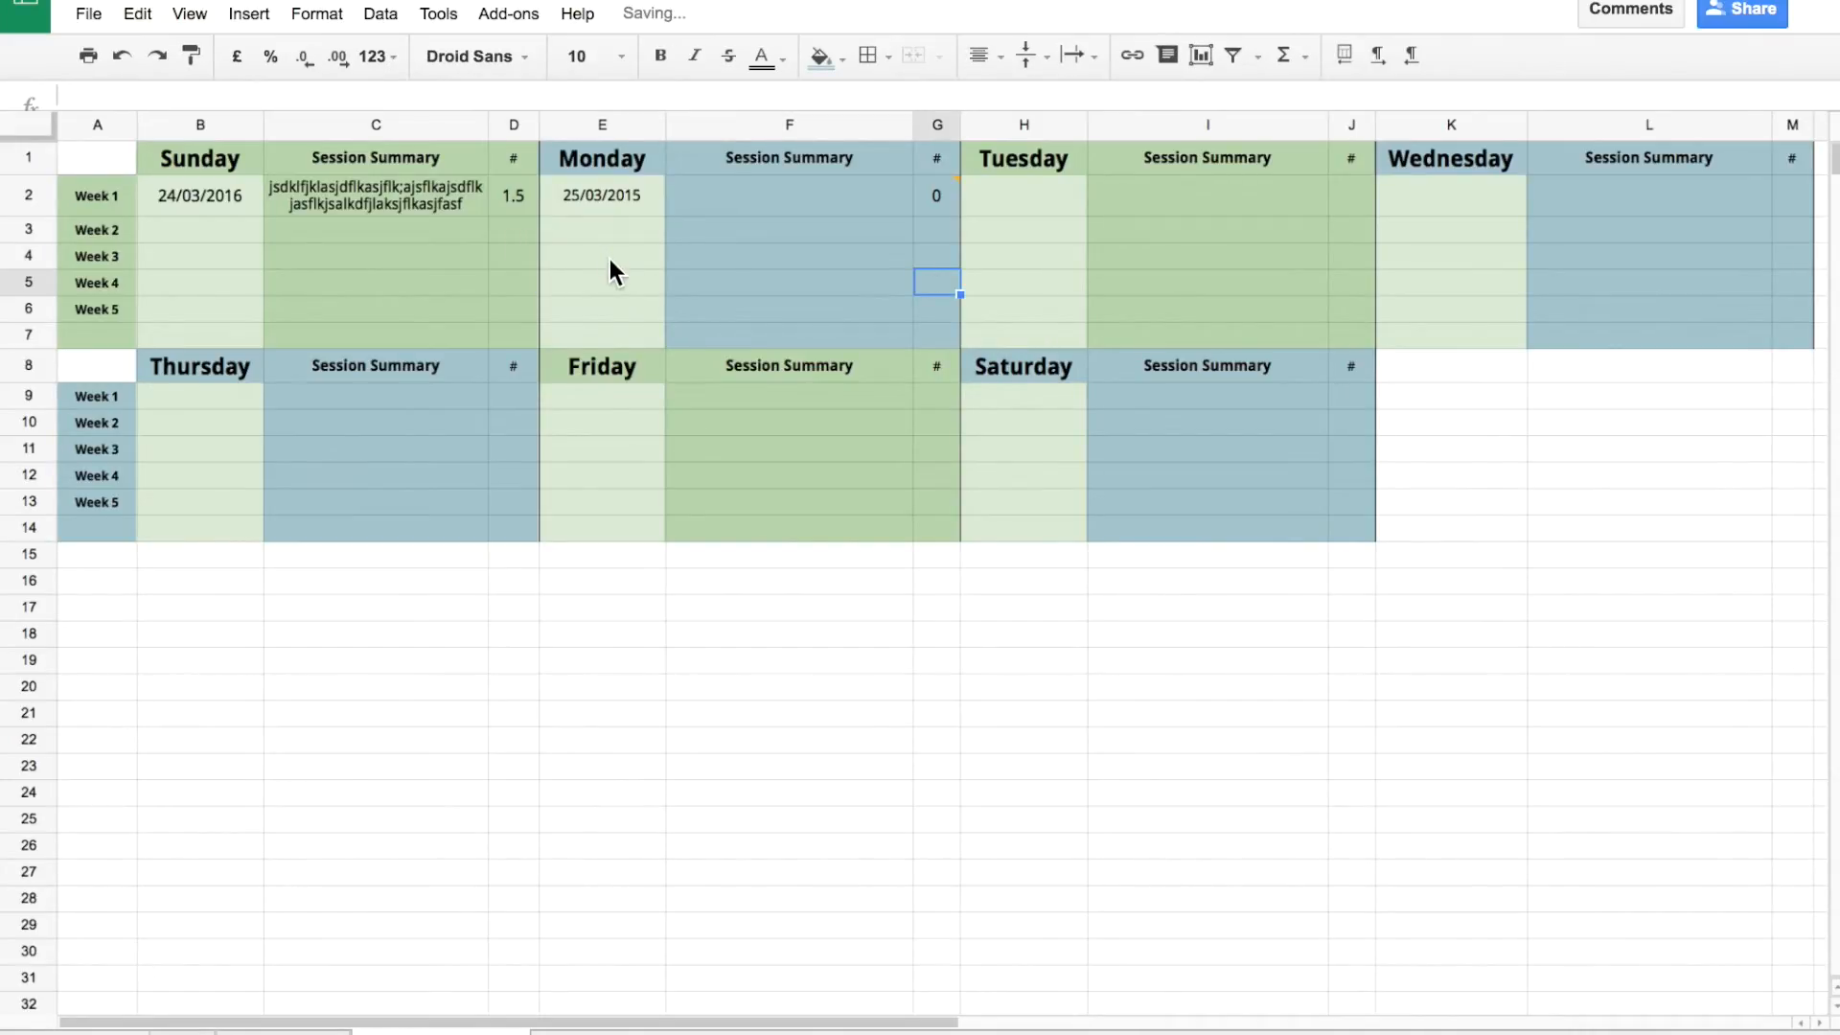
{"action": "key", "text": "ctrl+z"}
{"action": "key", "text": "ctrl+z"}
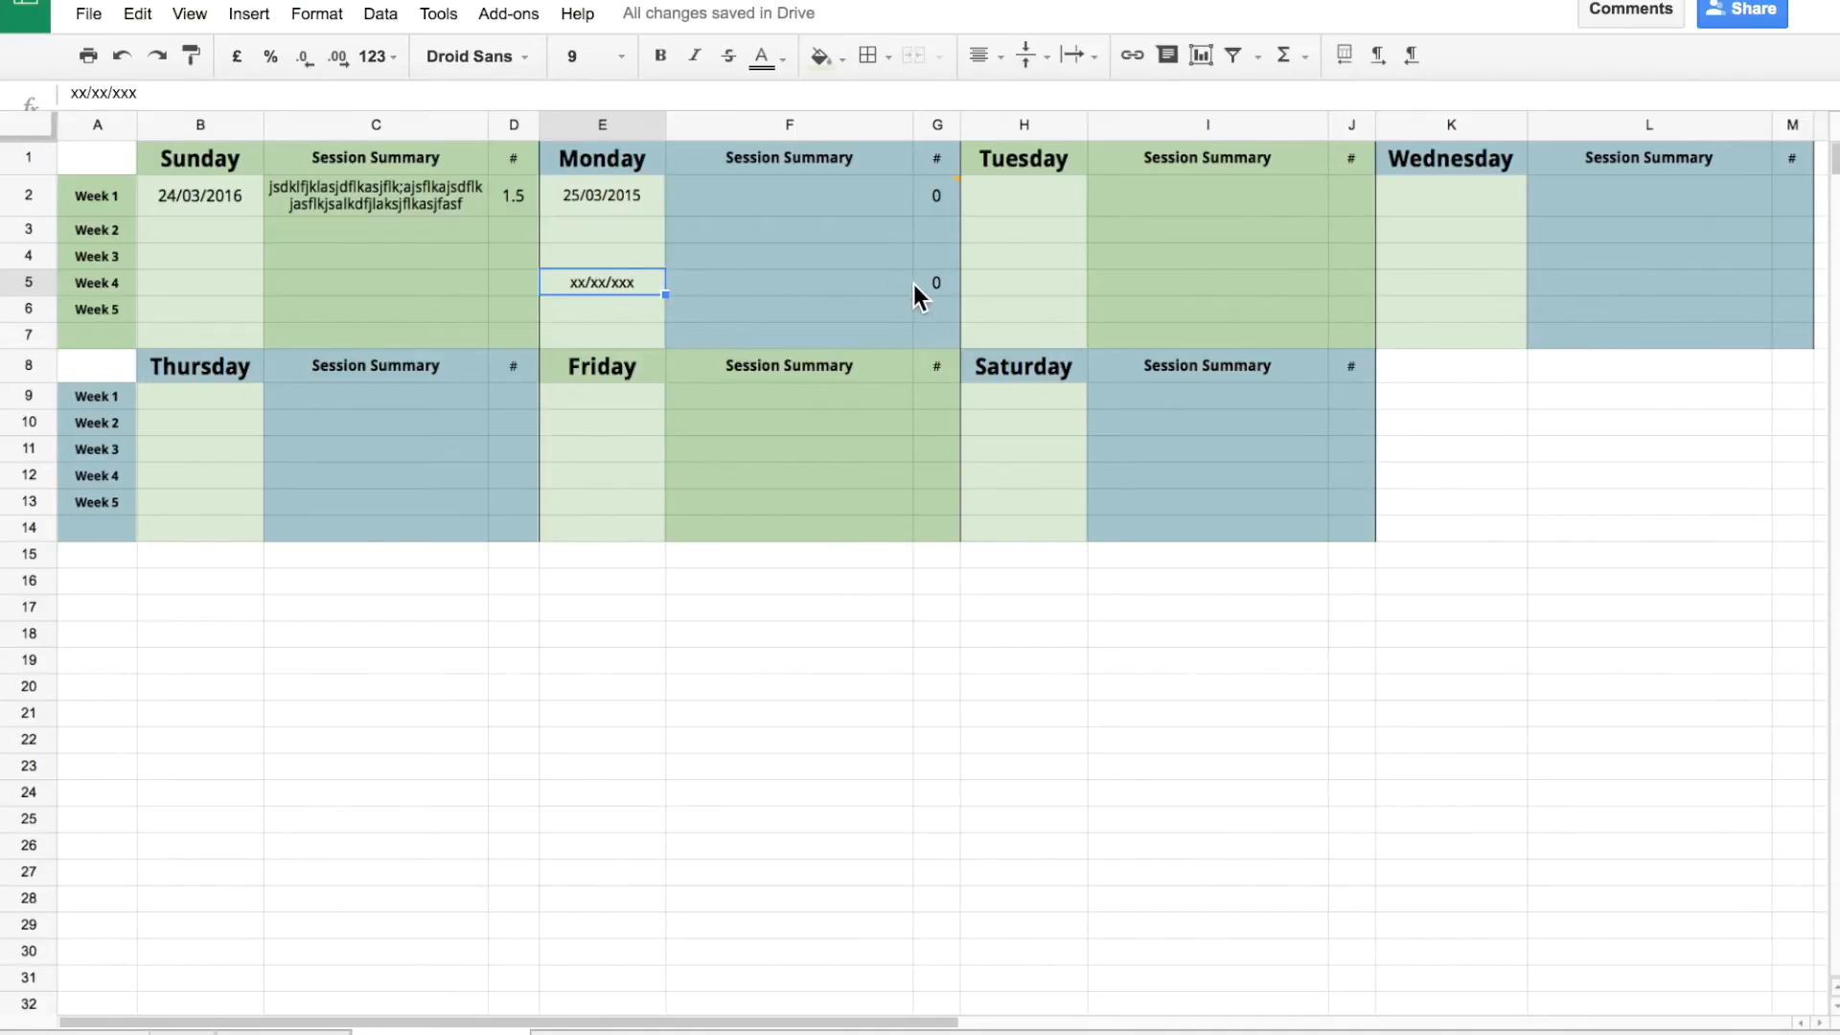
Change Monday's Week 4 hours in G5 to 3, then select Weeks 2–3 ranges.
{"action": "left_click", "coordinate": [939, 286]}
{"action": "type", "text": "3"}
{"action": "left_click", "coordinate": [884, 345]}
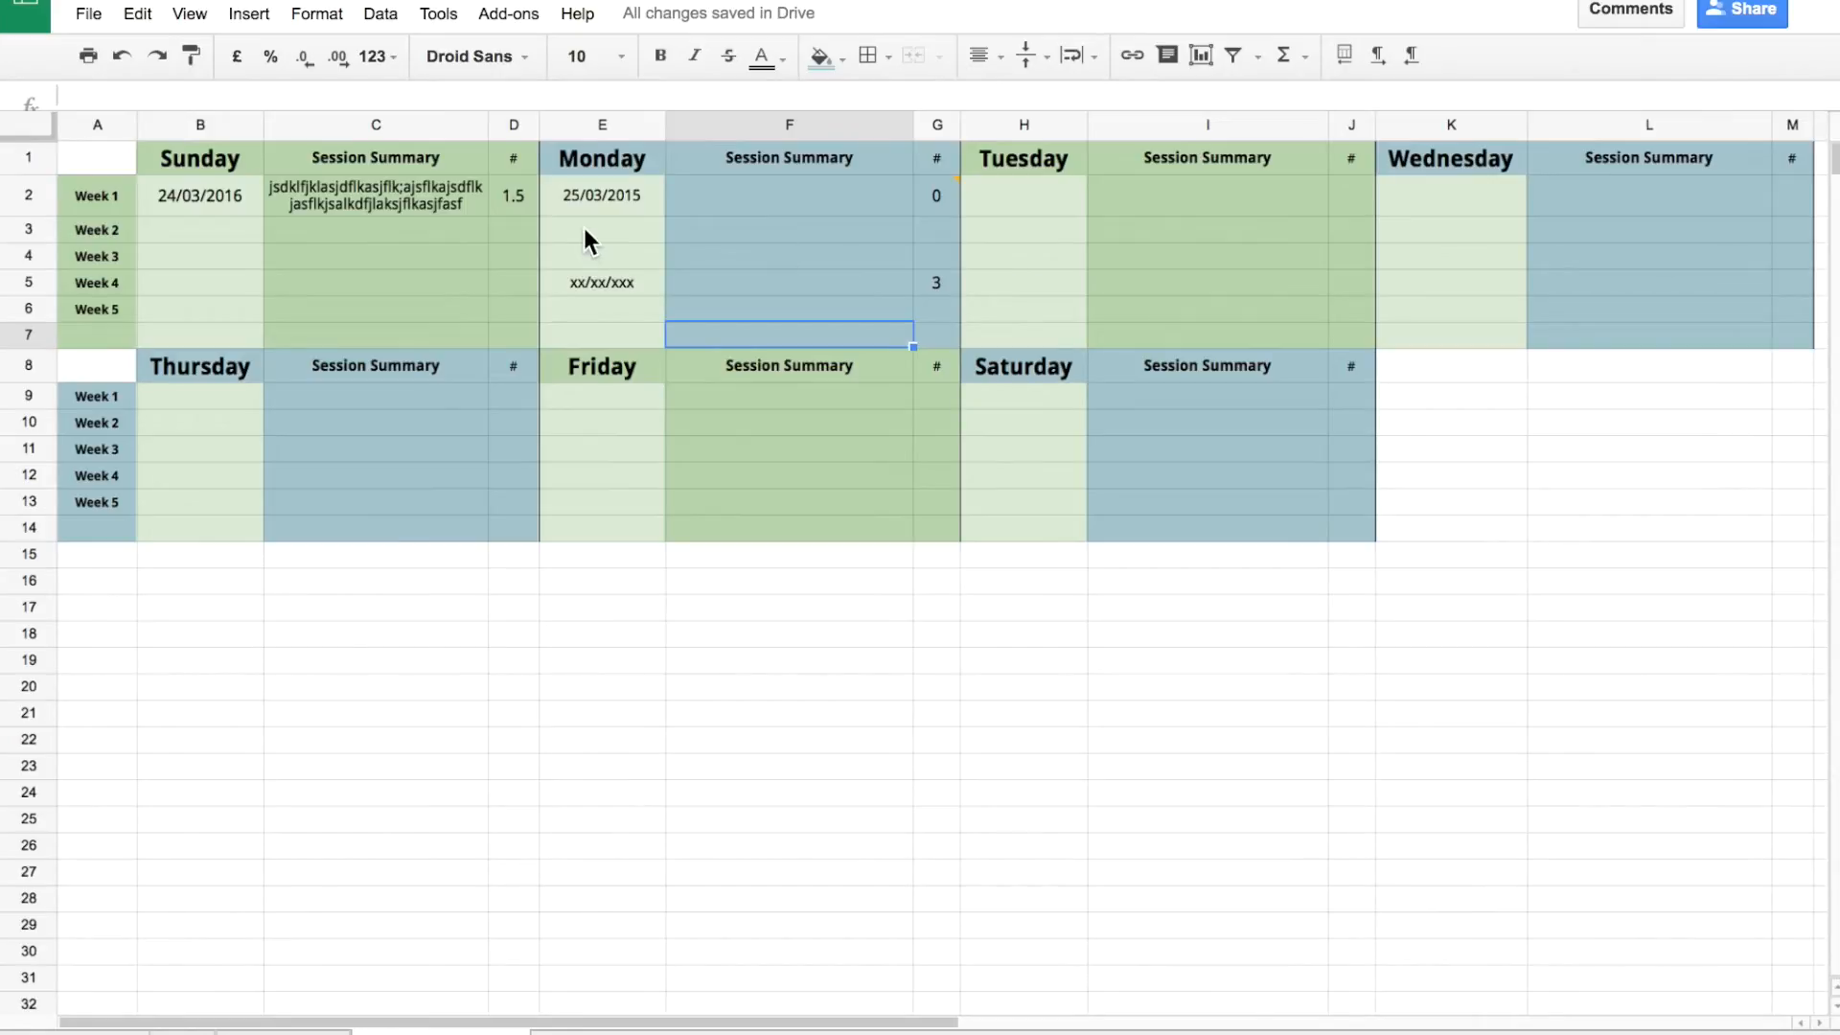
{"action": "left_click_drag", "start_coordinate": [253, 219], "coordinate": [1731, 257]}
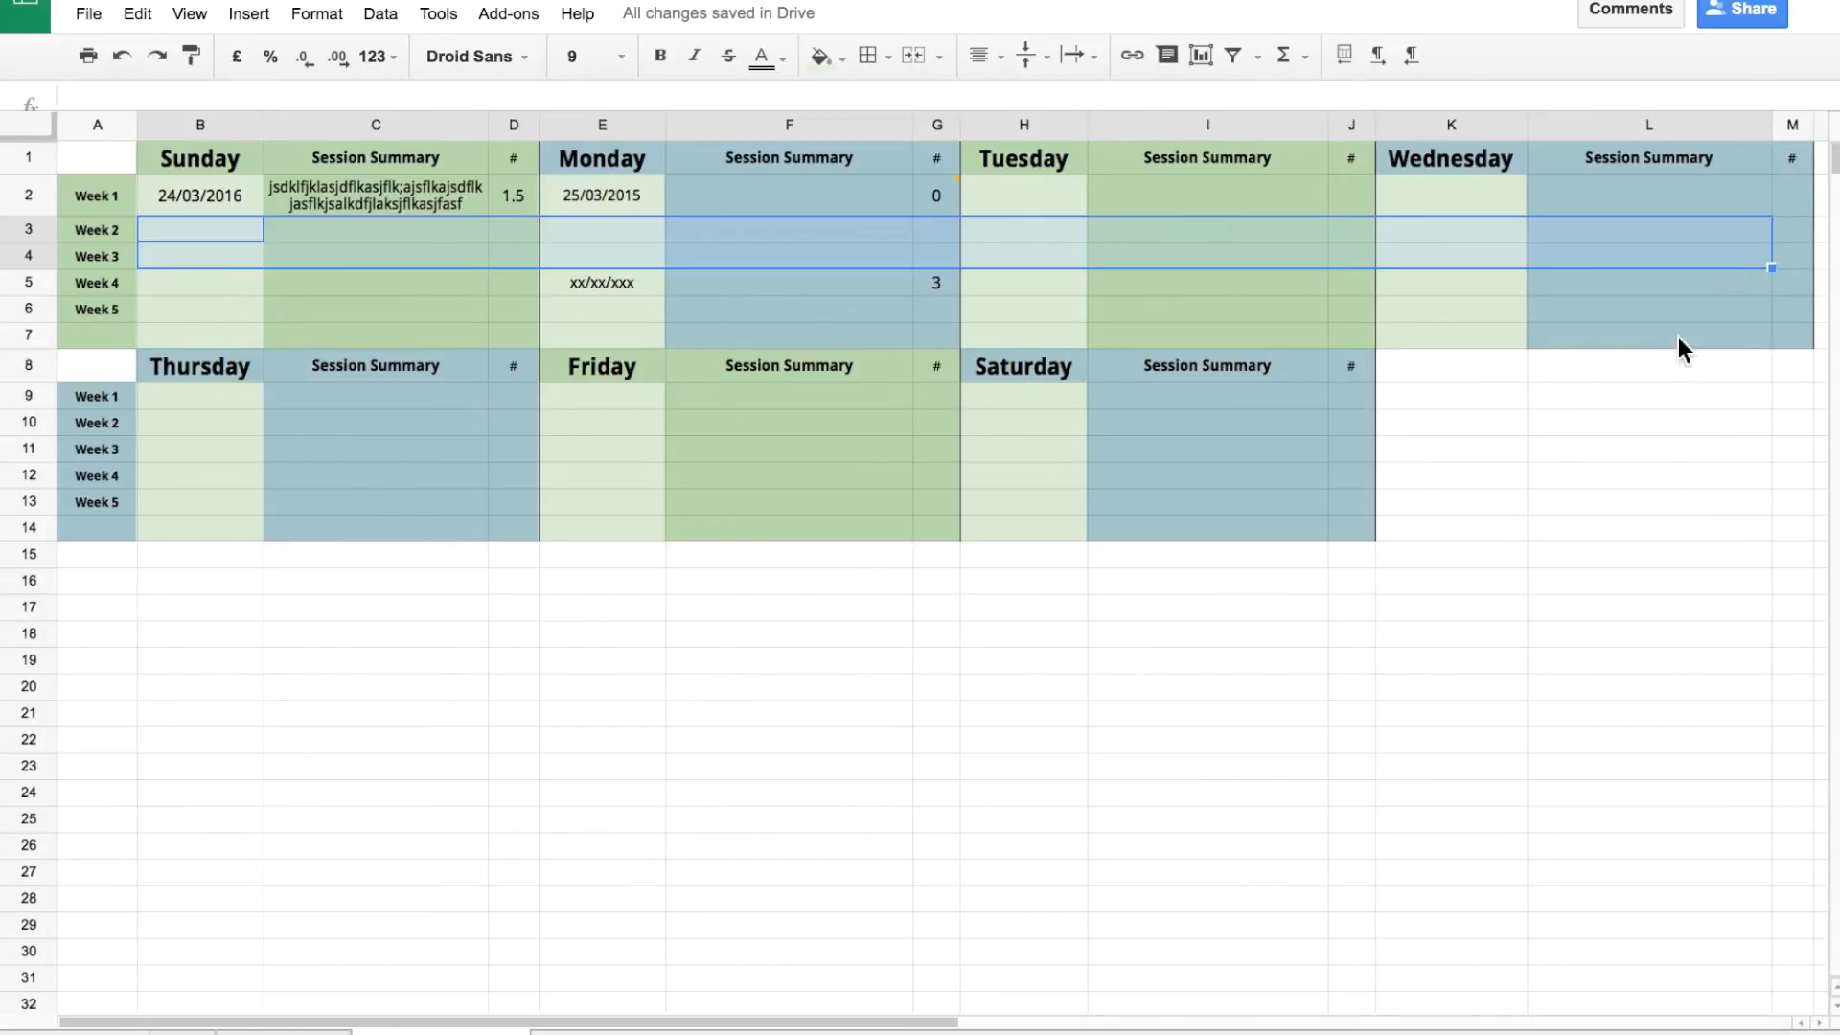
{"action": "left_click", "coordinate": [1021, 249]}
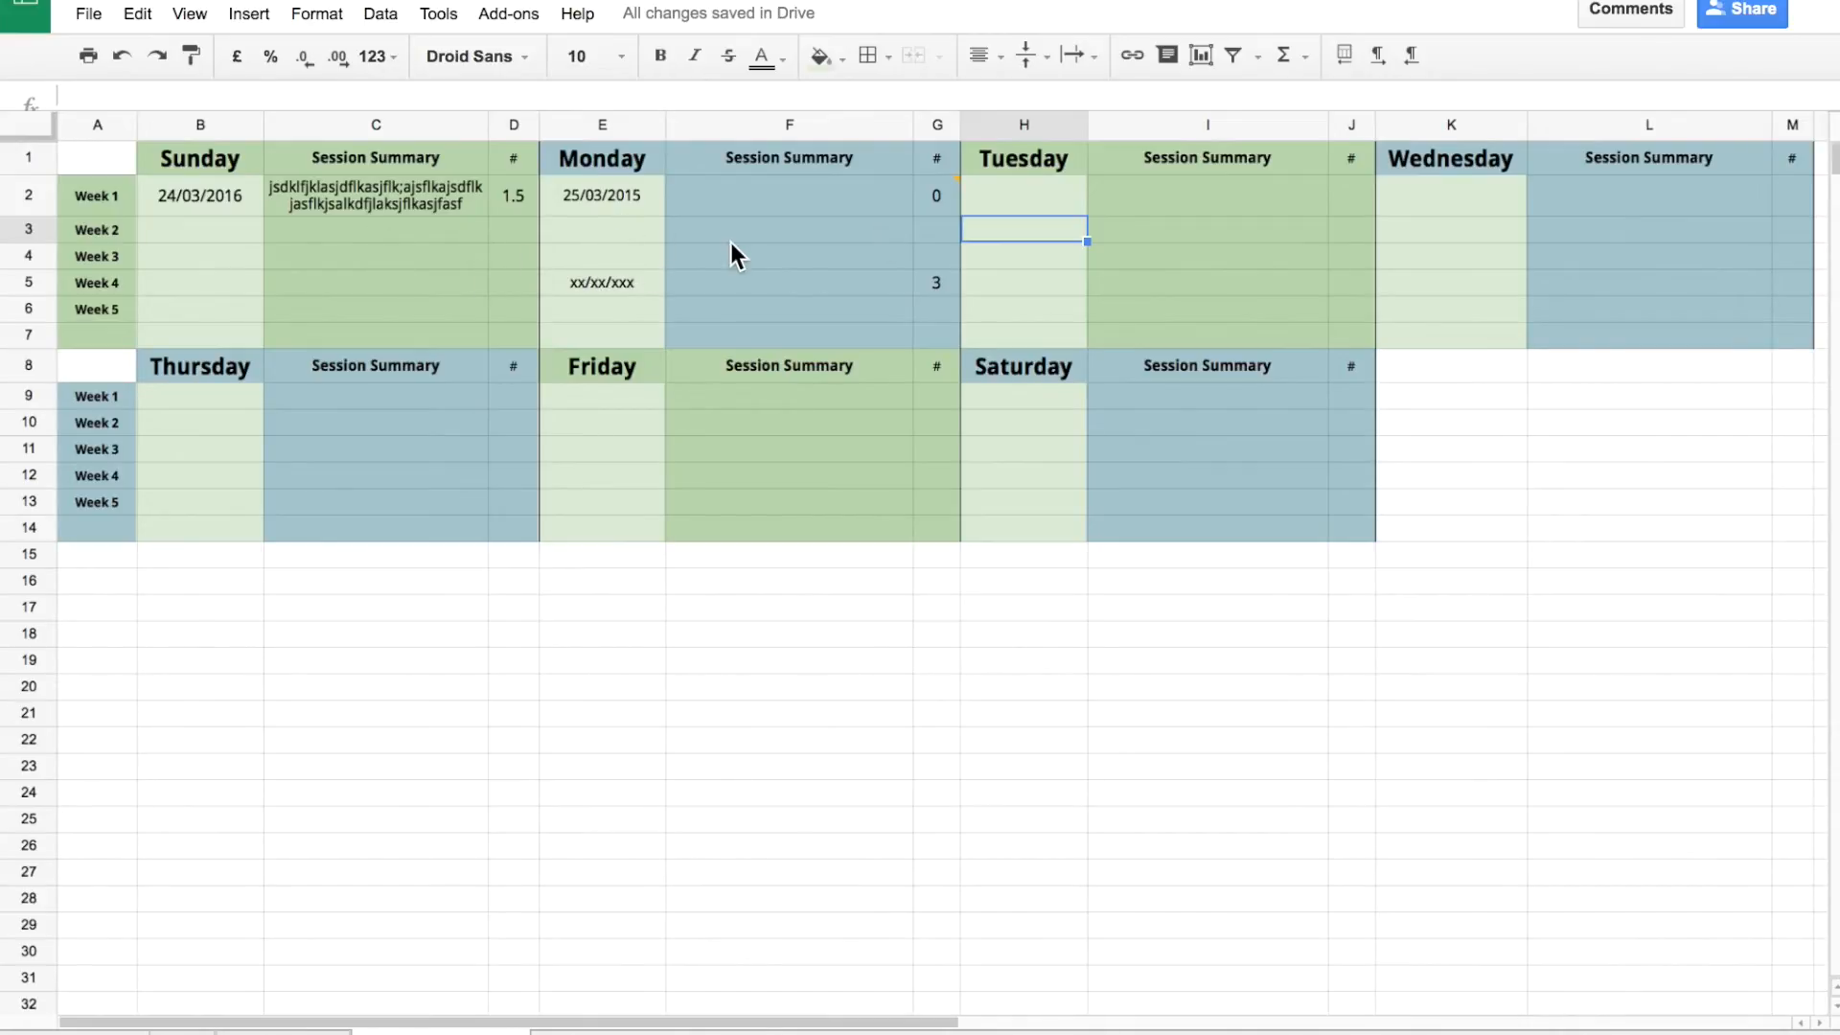
{"action": "left_click_drag", "start_coordinate": [575, 233], "coordinate": [966, 247]}
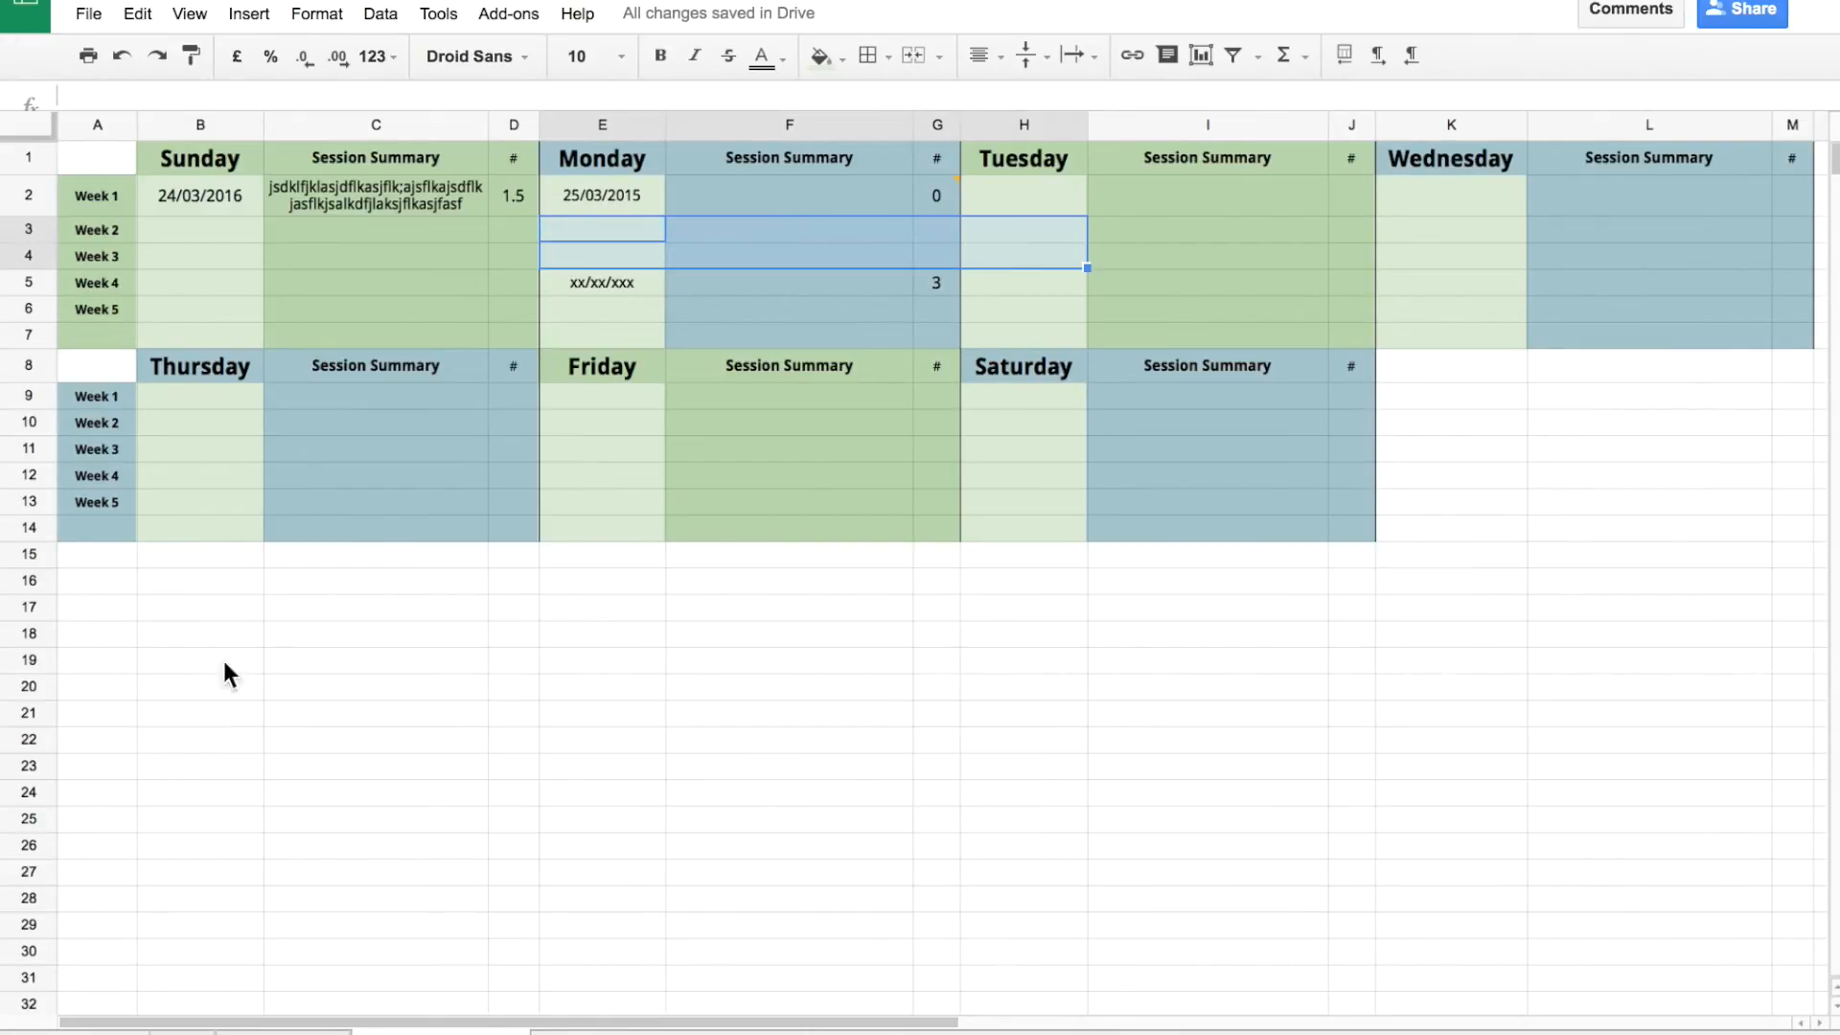
Clear the 3 hours in G5 and the placeholder date in E5.
{"action": "left_click", "coordinate": [907, 230]}
{"action": "left_click", "coordinate": [938, 283]}
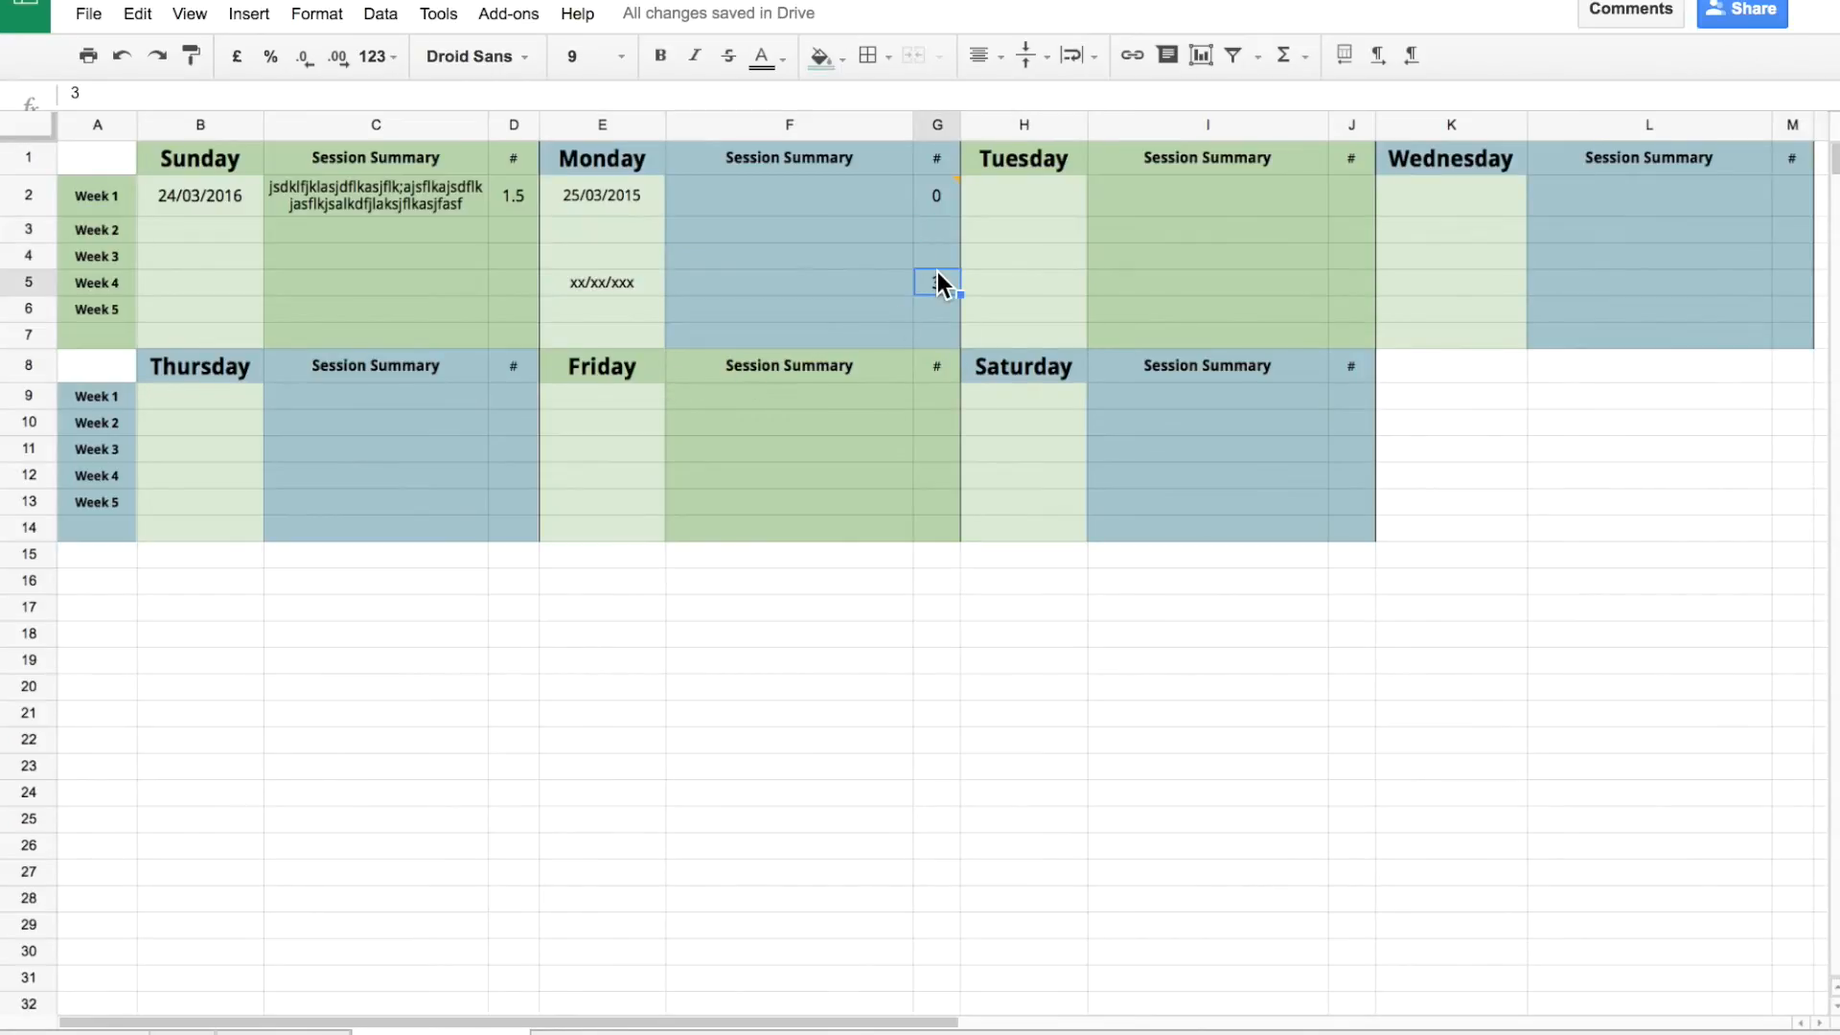
{"action": "key", "text": "Delete"}
{"action": "key", "text": "Left"}
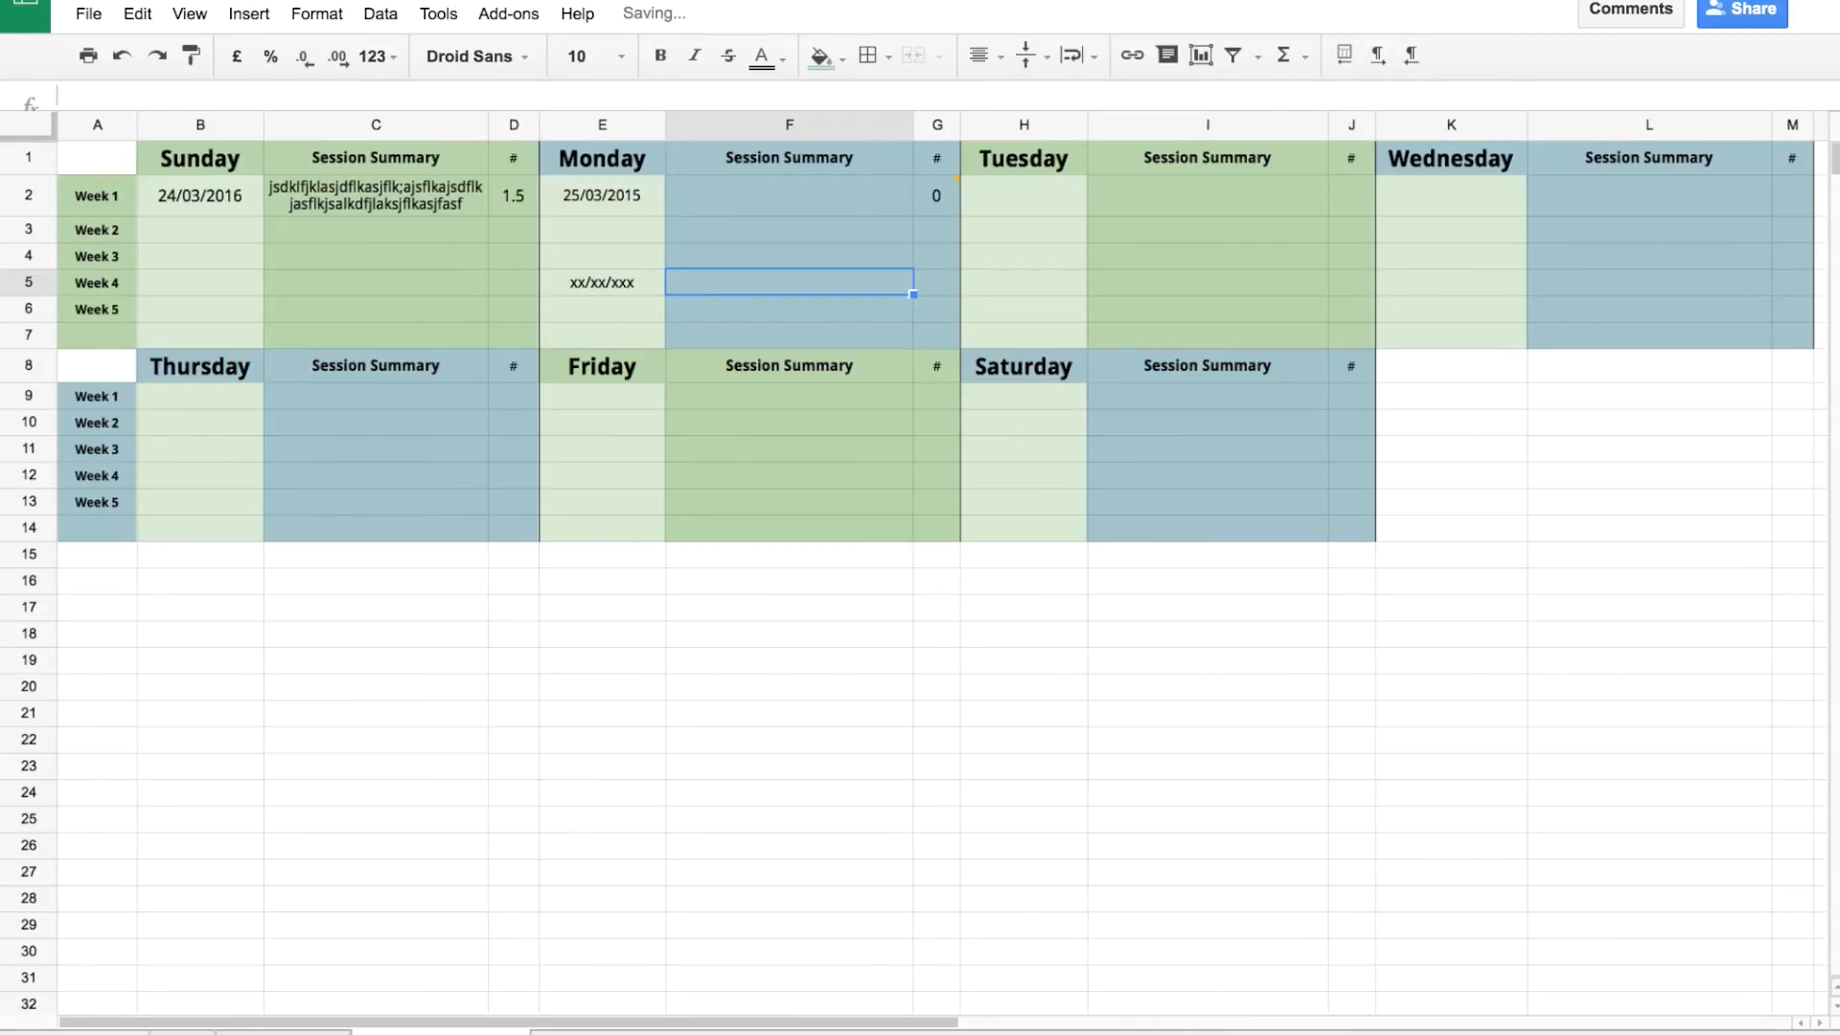
{"action": "key", "text": "Left"}
{"action": "key", "text": "Delete"}
Resolve the cancellation comment on G2 and clear its 0 hours.
{"action": "mouse_move", "coordinate": [946, 190]}
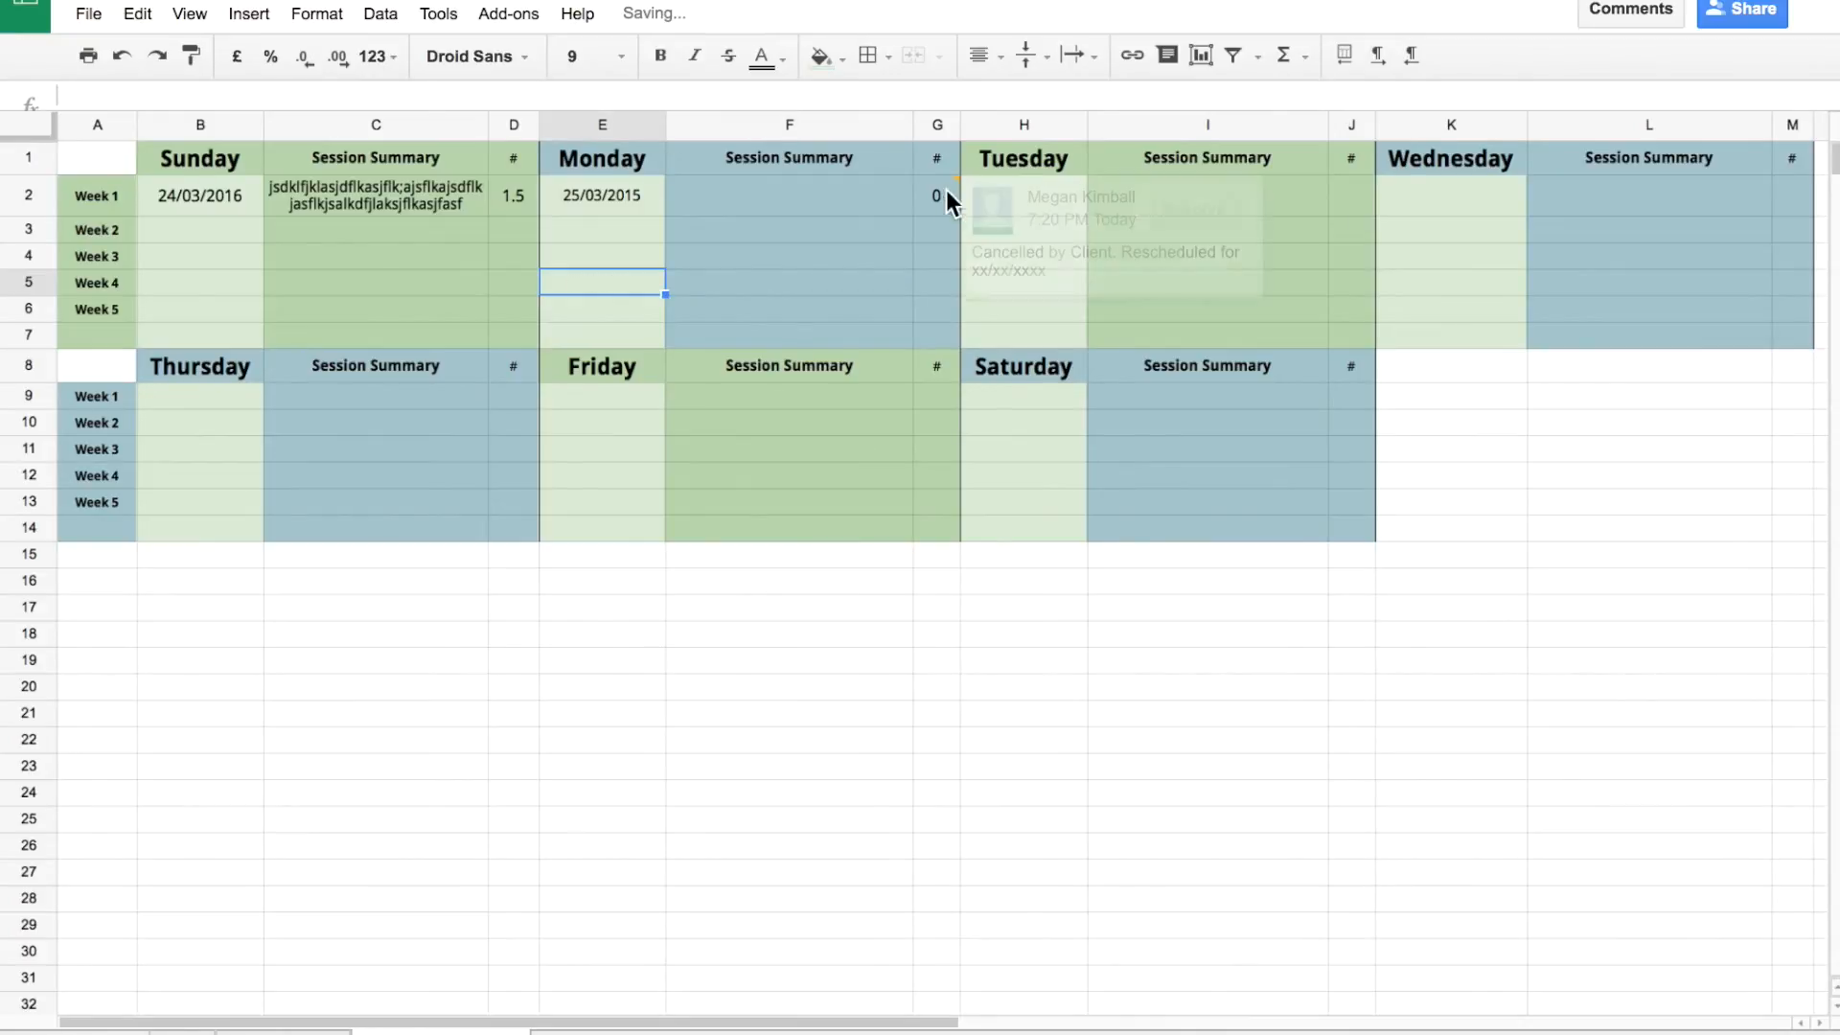
{"action": "left_click", "coordinate": [1175, 201]}
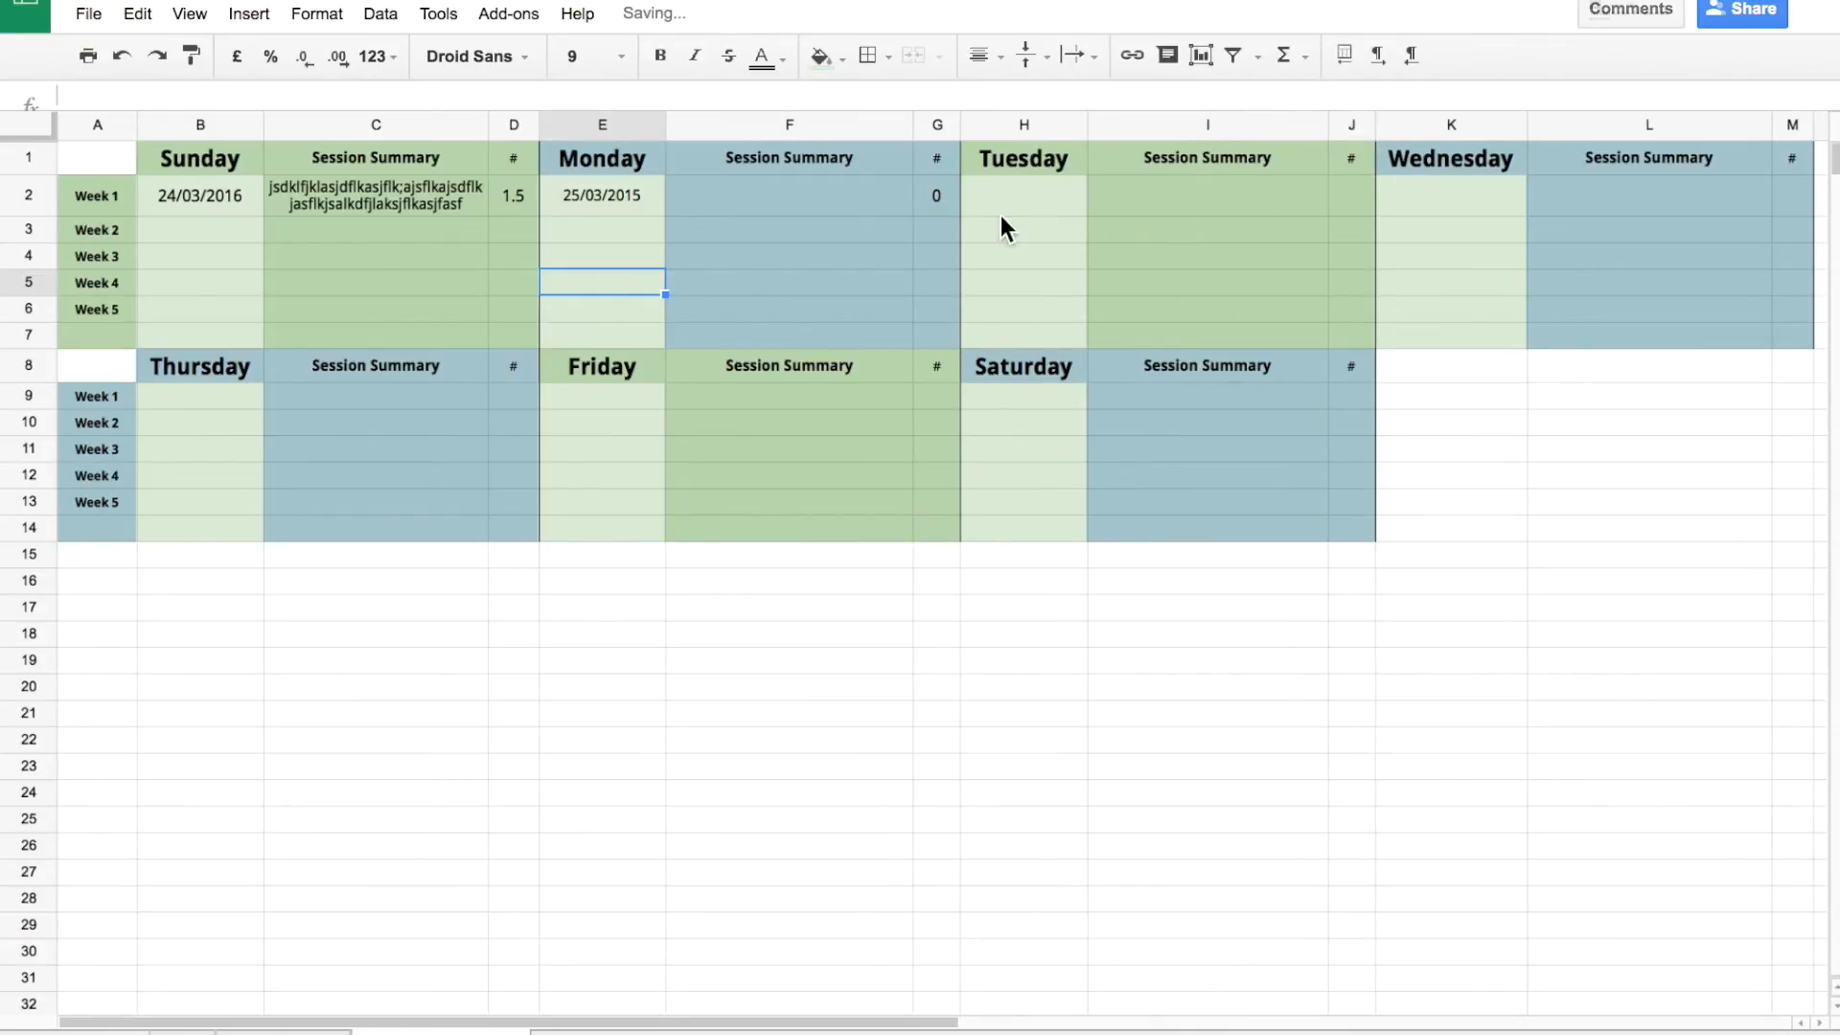
{"action": "left_click", "coordinate": [950, 204]}
{"action": "key", "text": "Delete"}
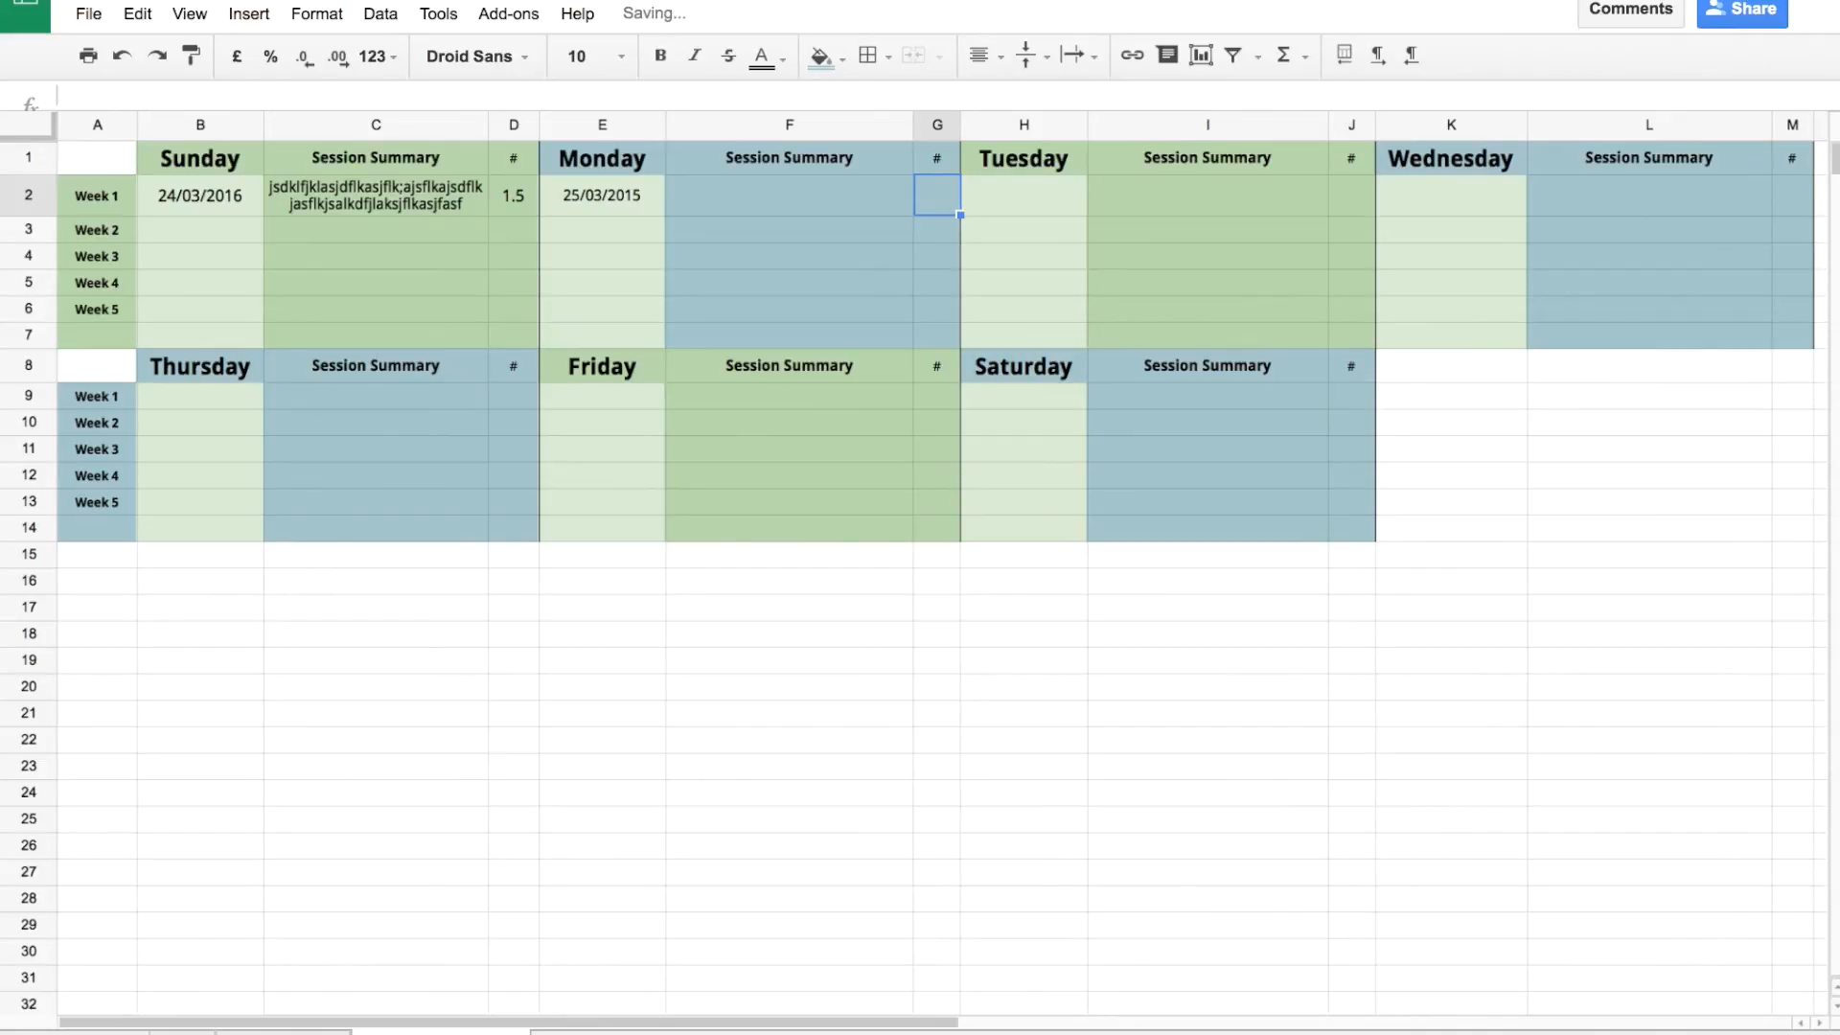
Clear E2's 25/03/2015 date, D2's 1.5 hours, the C2 summary and B2's 24/03/2016 date.
{"action": "left_click", "coordinate": [618, 192]}
{"action": "key", "text": "Delete"}
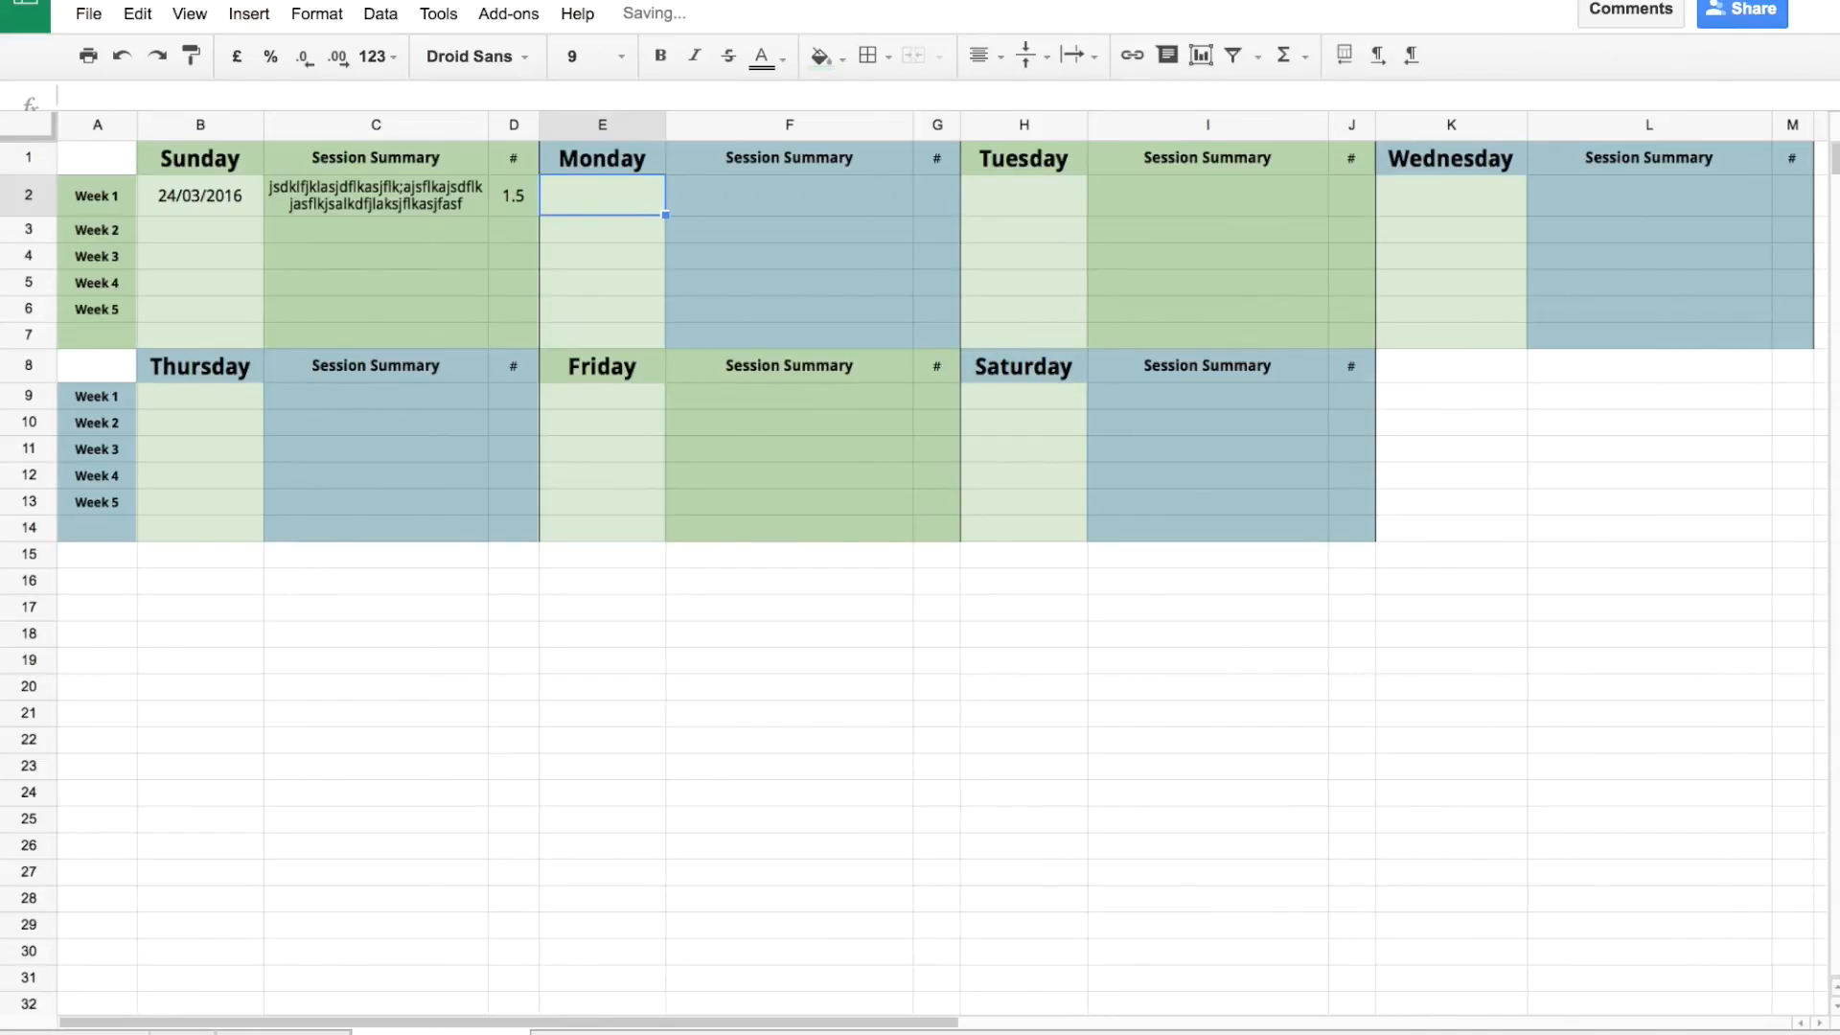
{"action": "key", "text": "Left"}
{"action": "key", "text": "Delete"}
{"action": "key", "text": "Left"}
{"action": "key", "text": "Delete"}
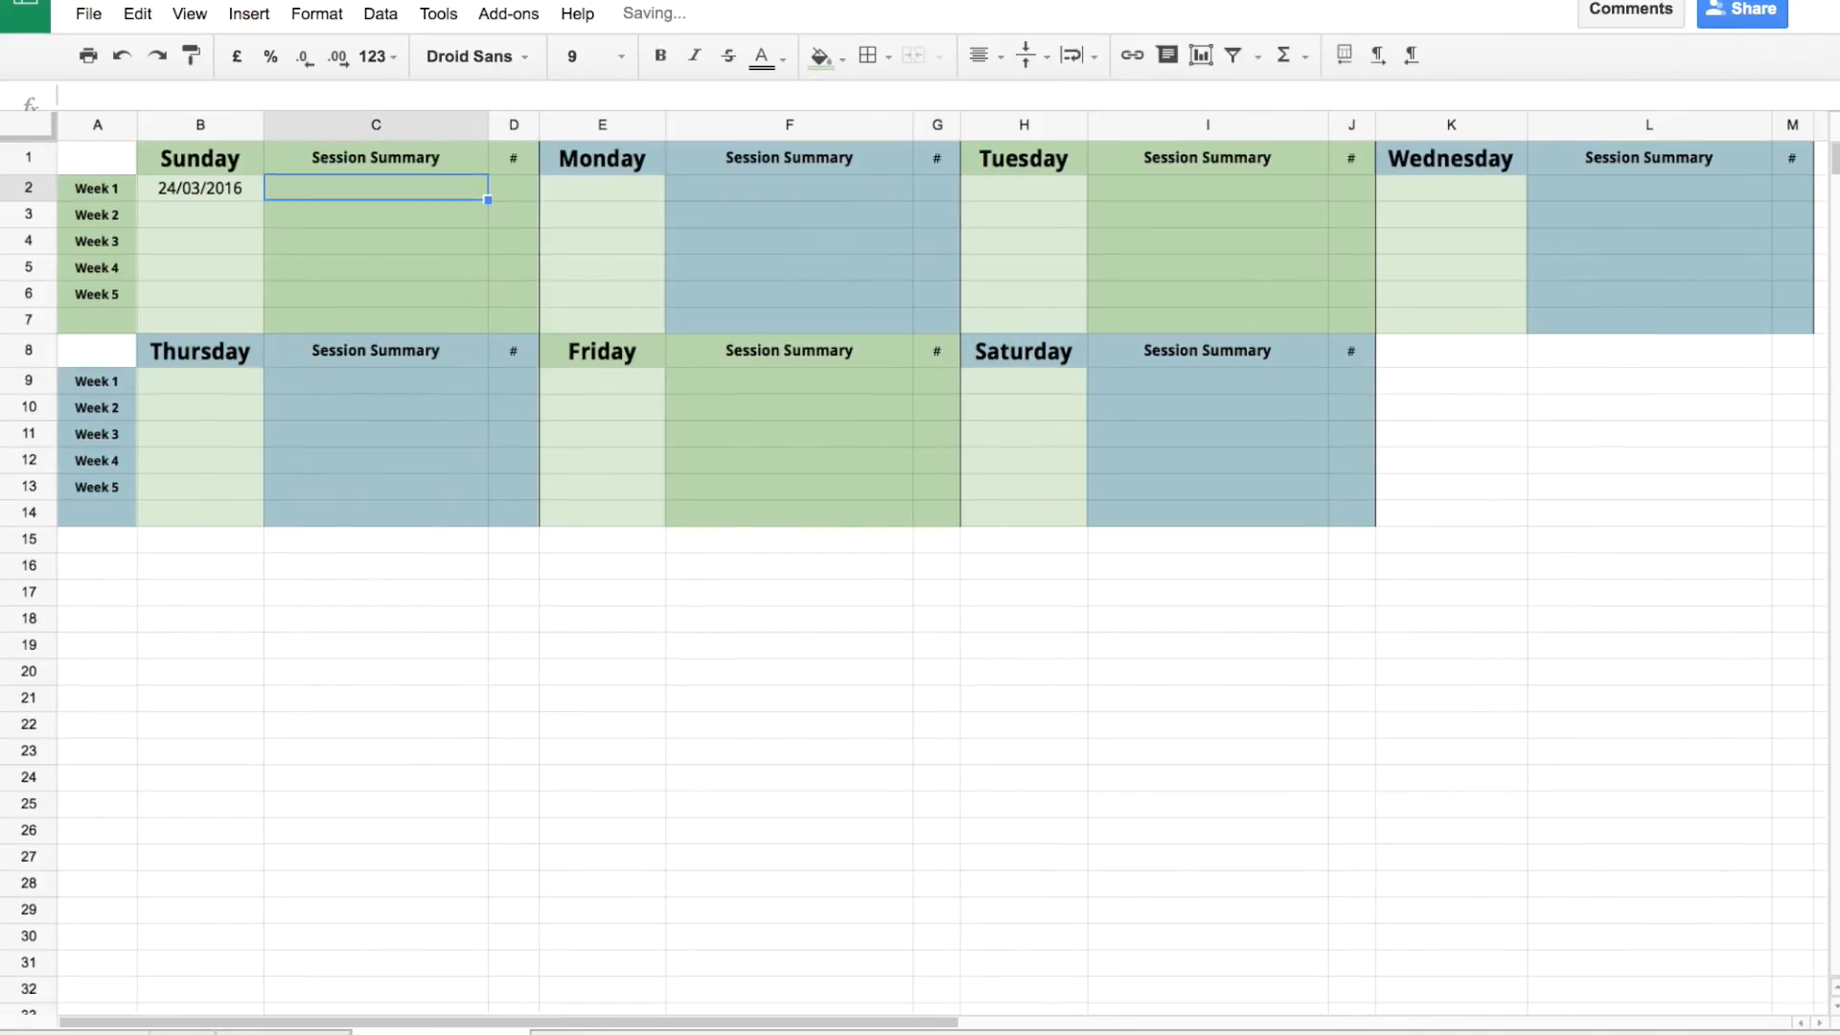
{"action": "key", "text": "Left"}
{"action": "key", "text": "Delete"}
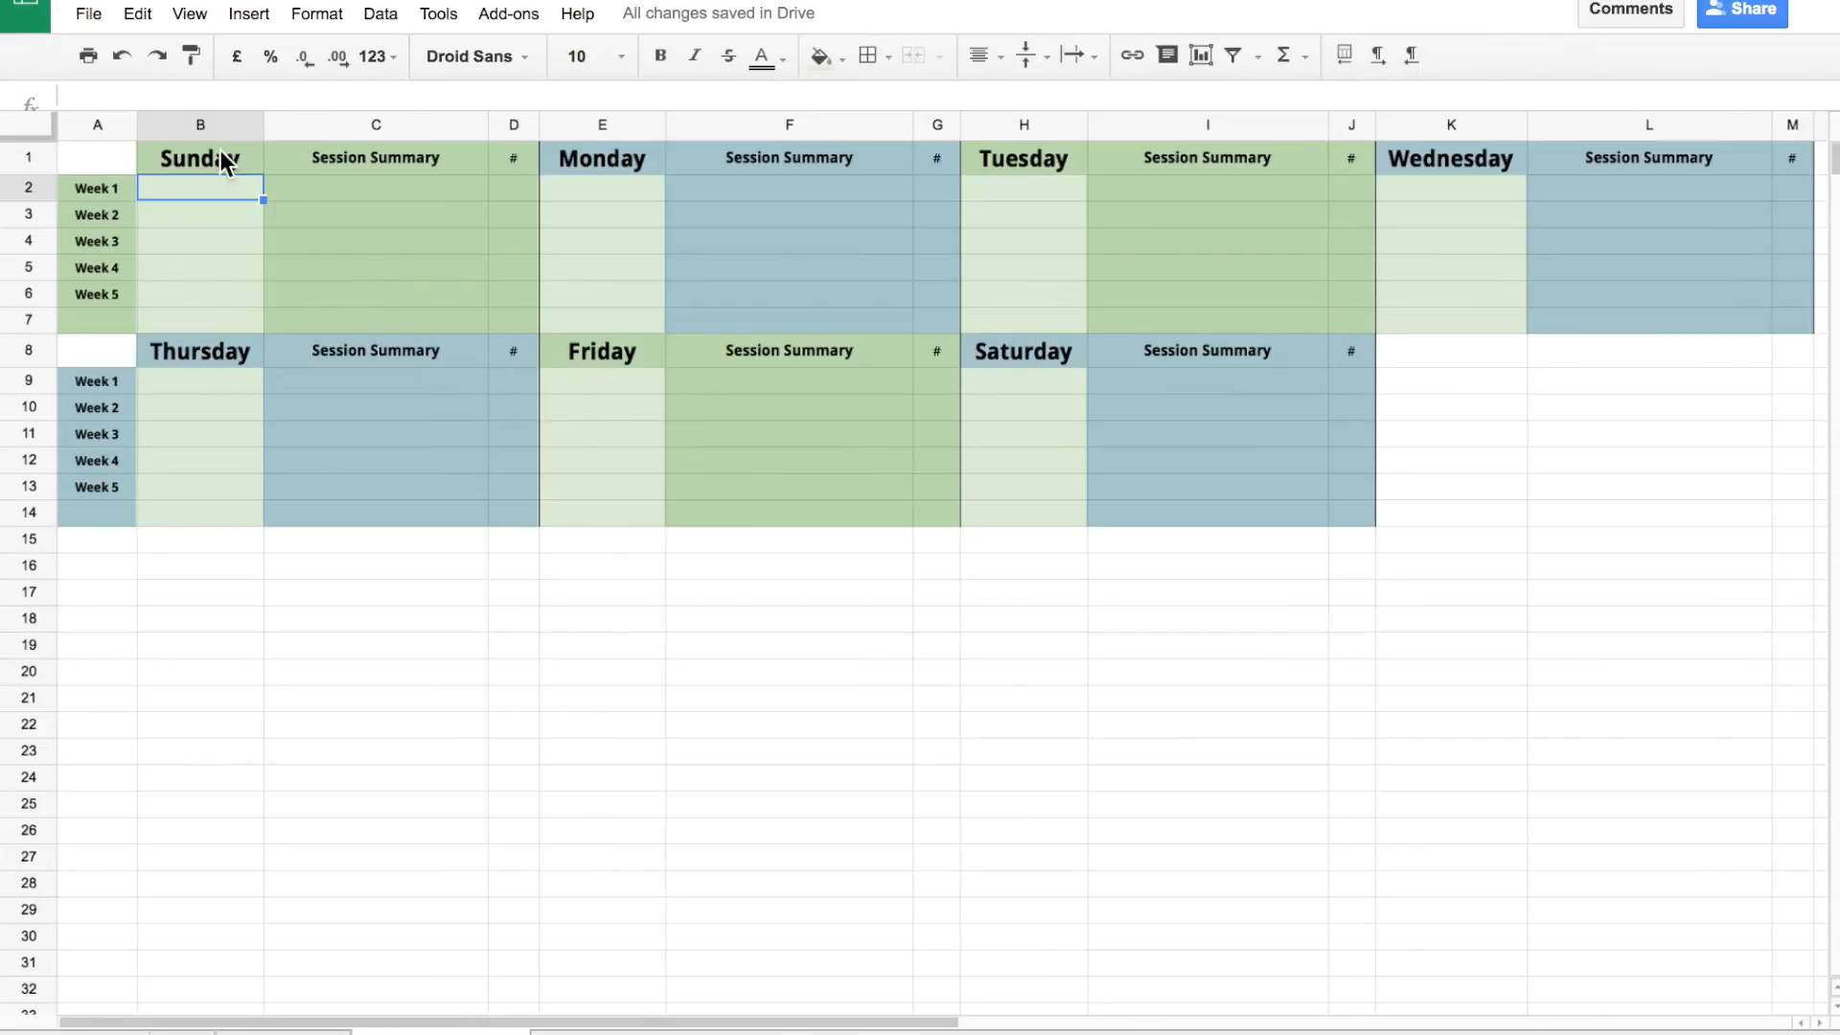
{"action": "left_click", "coordinate": [93, 19]}
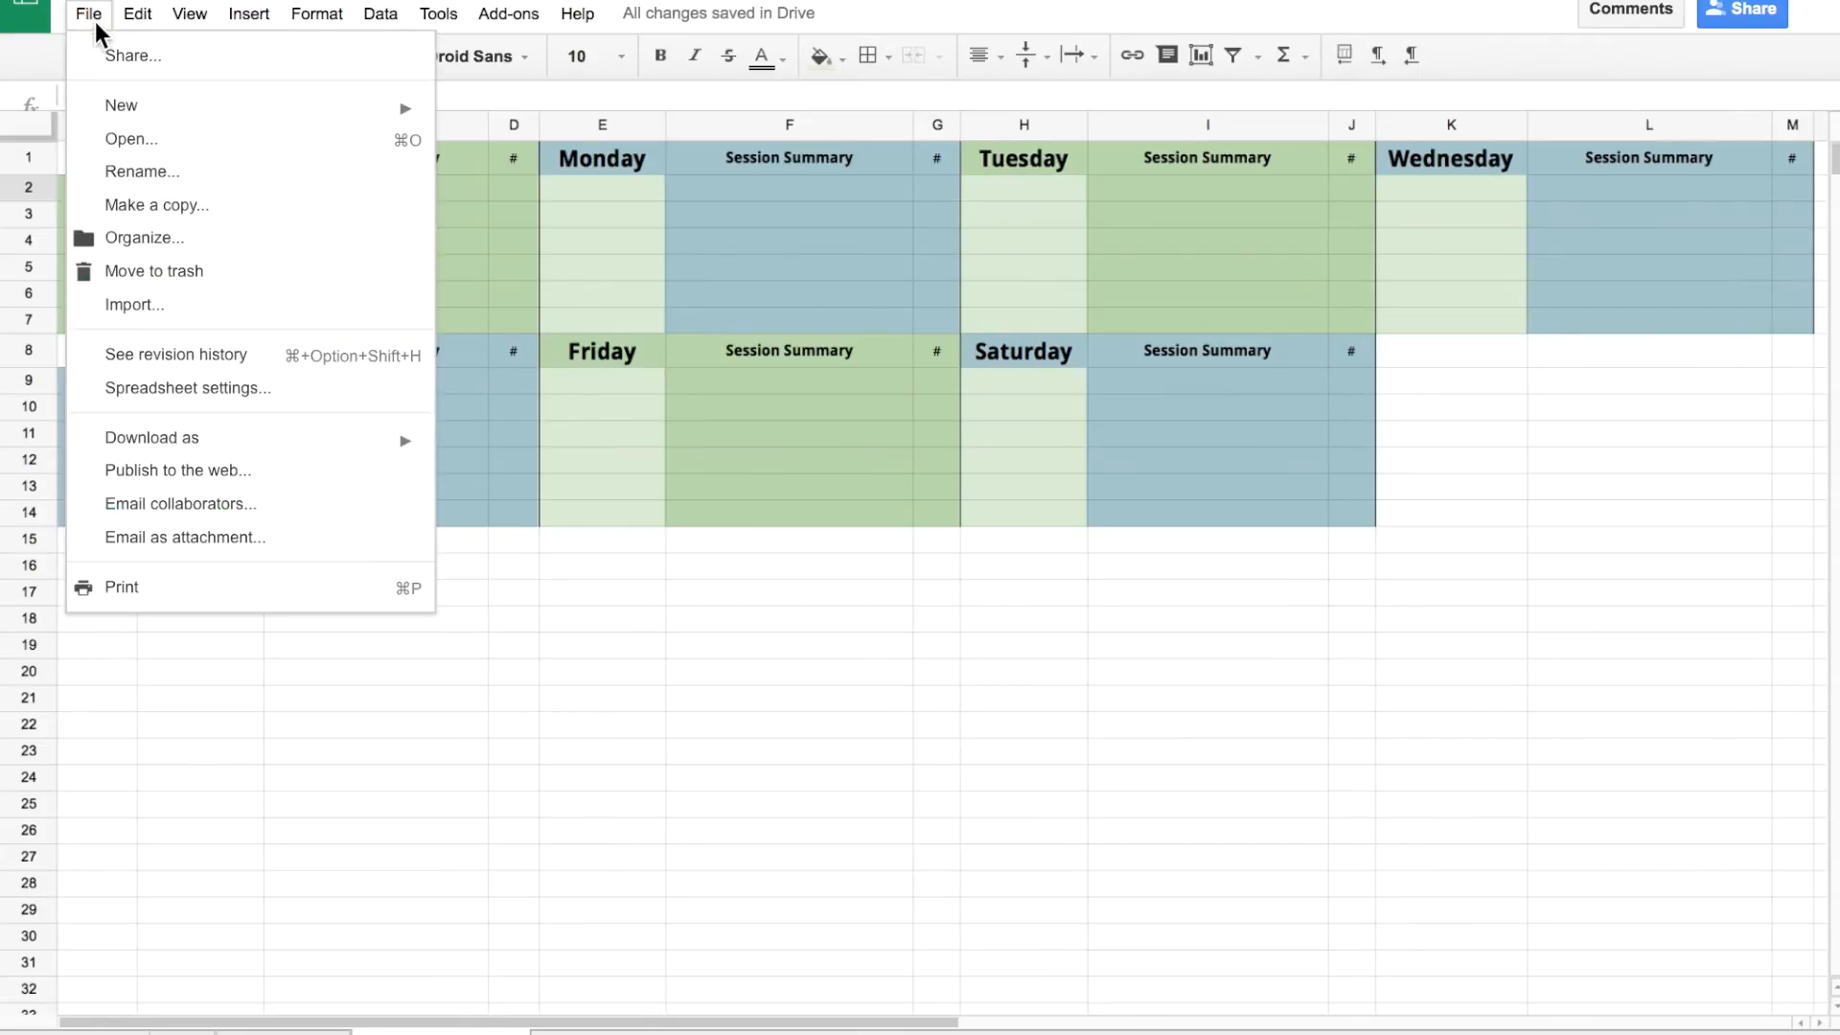
{"action": "left_click", "coordinate": [177, 356]}
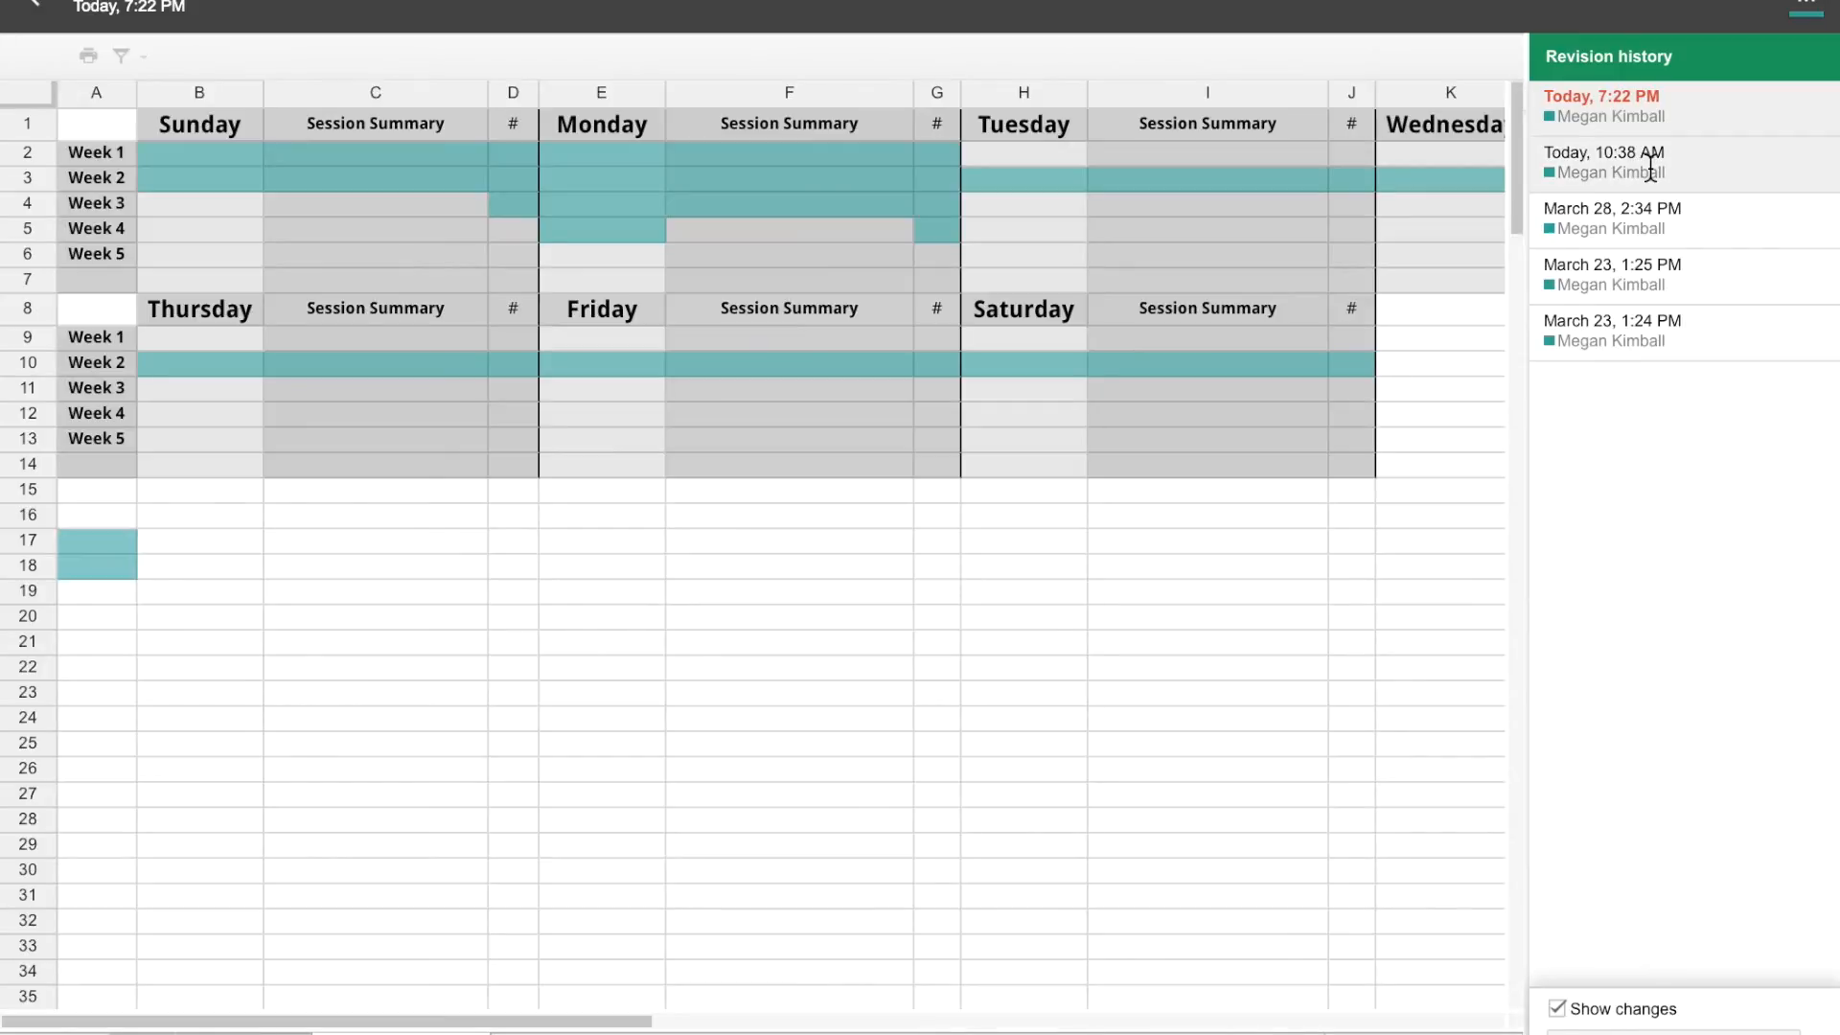
{"action": "left_click", "coordinate": [1651, 171]}
{"action": "left_click", "coordinate": [1651, 274]}
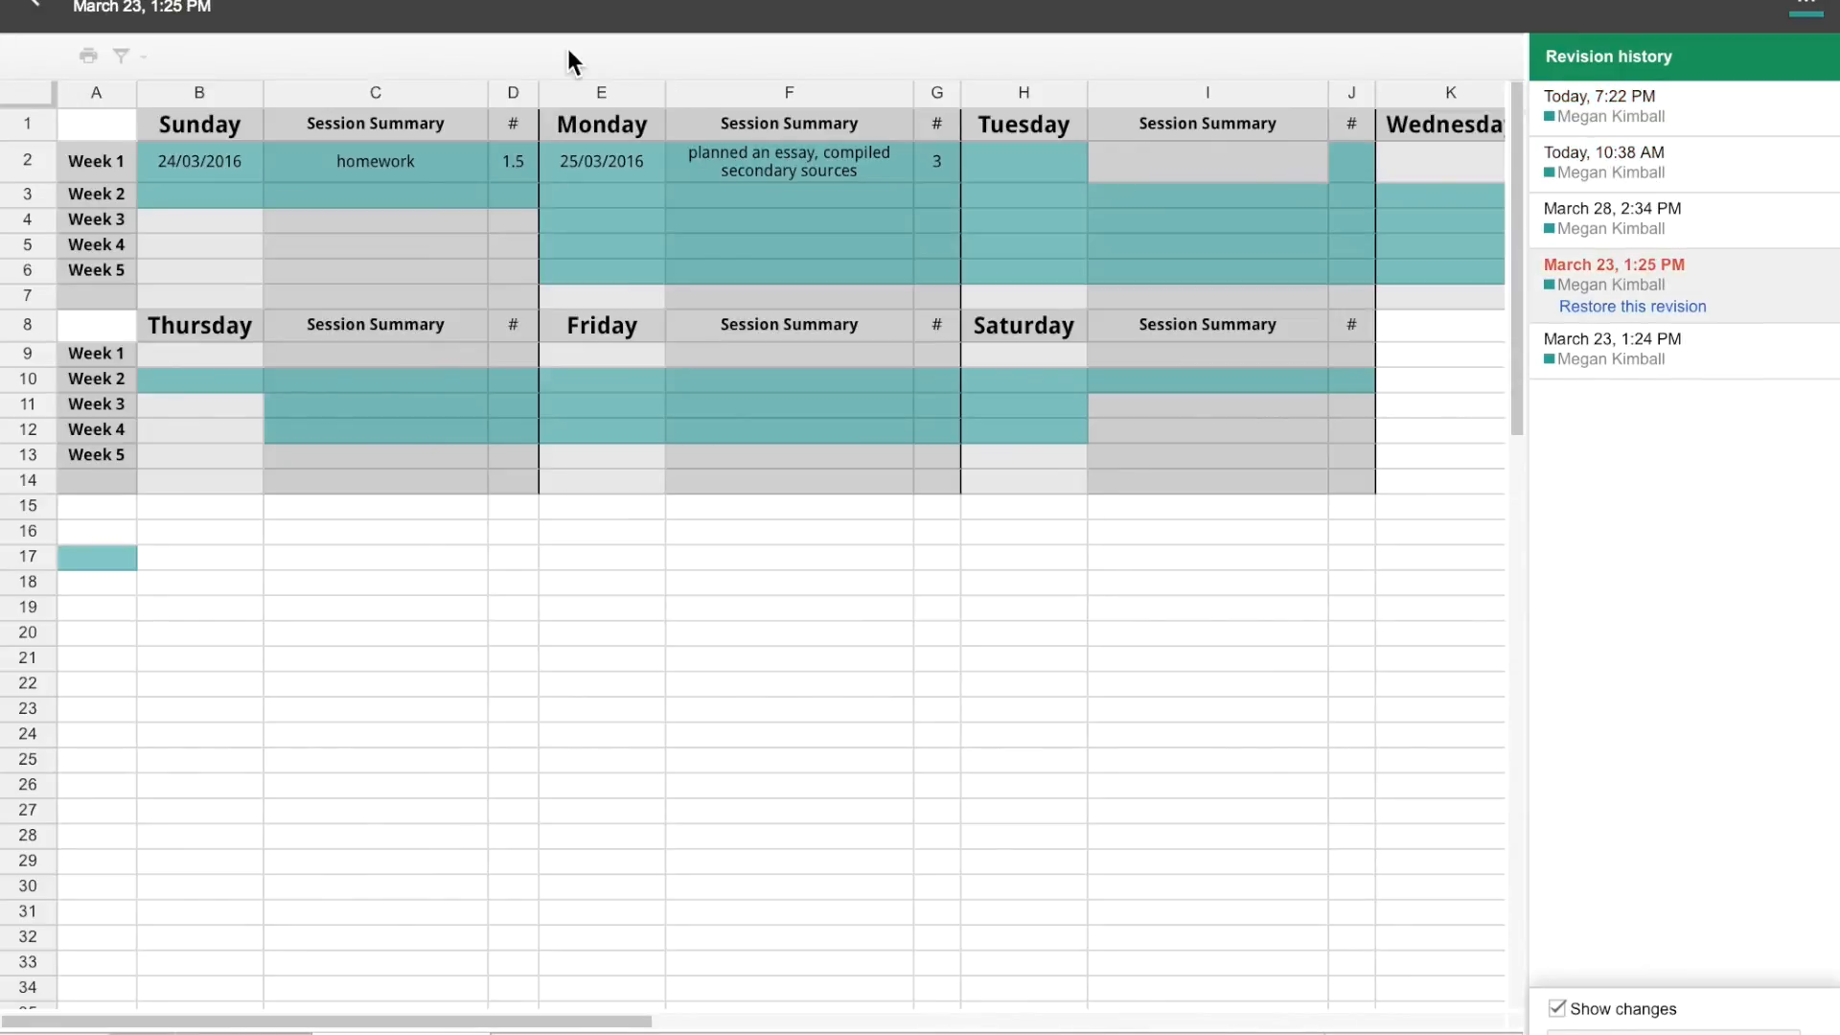
{"action": "left_click", "coordinate": [49, 9]}
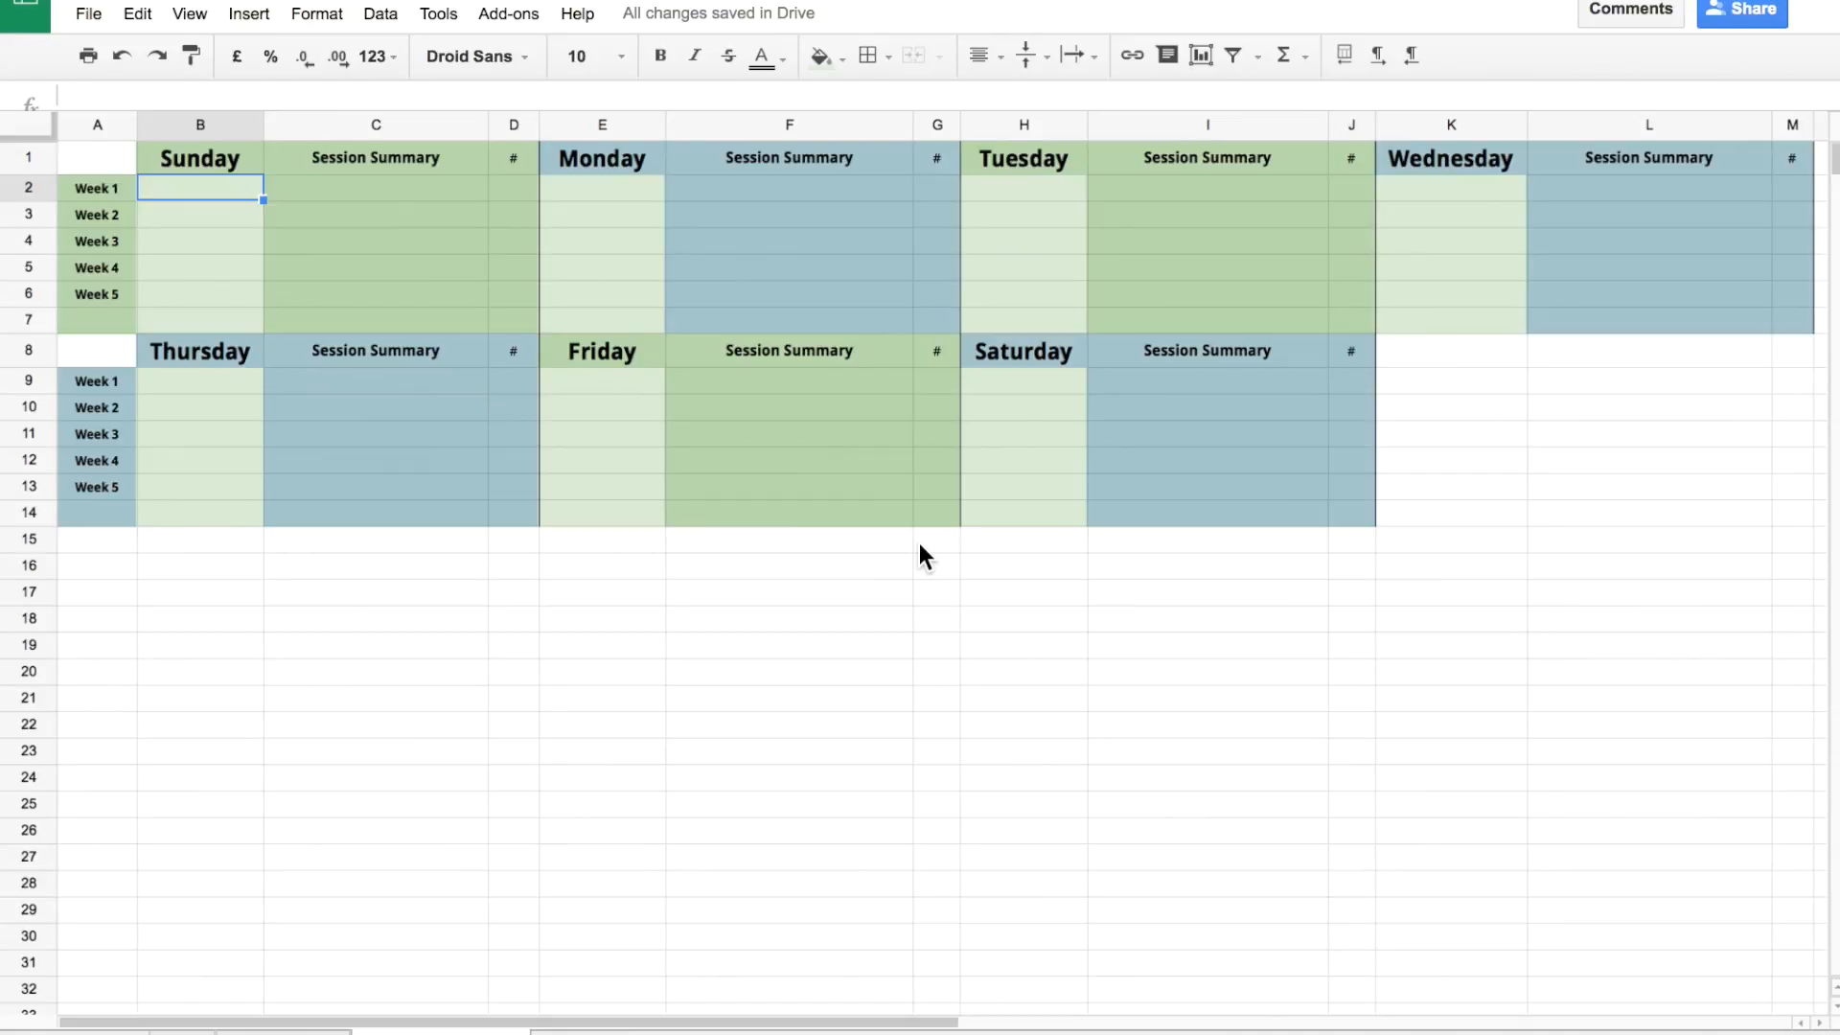
{"action": "left_click", "coordinate": [1435, 378]}
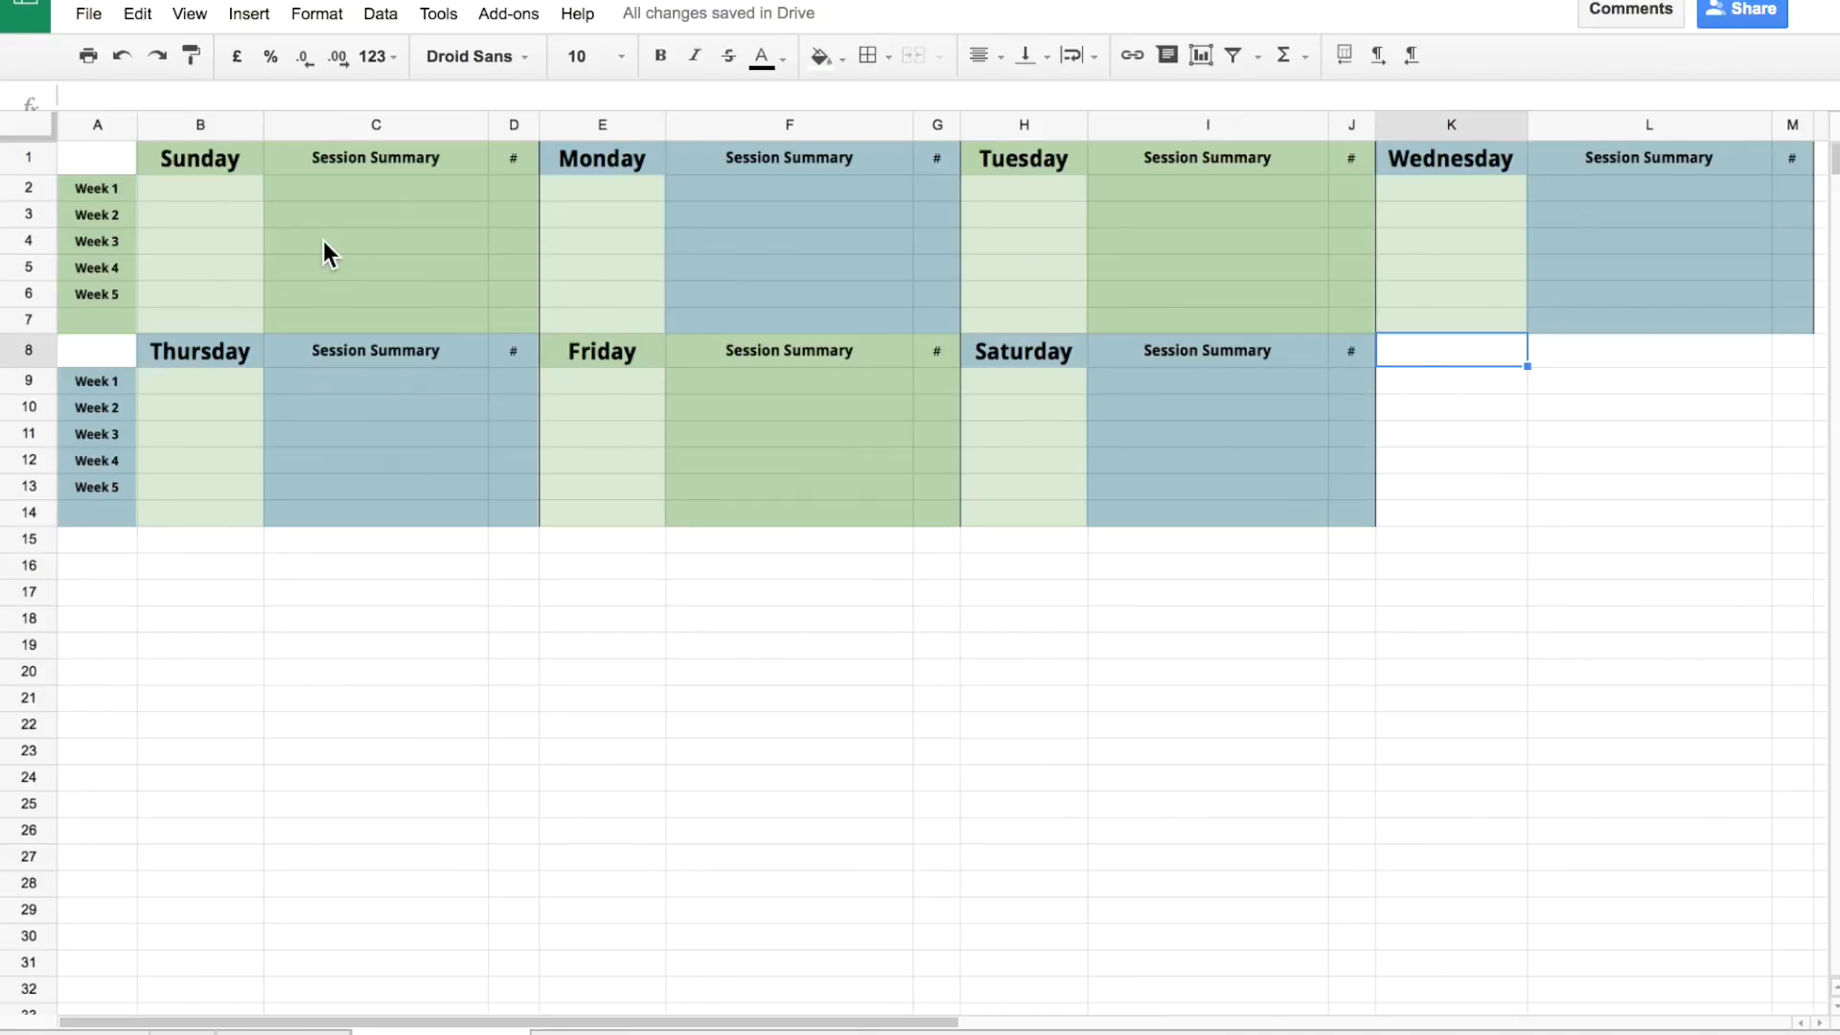